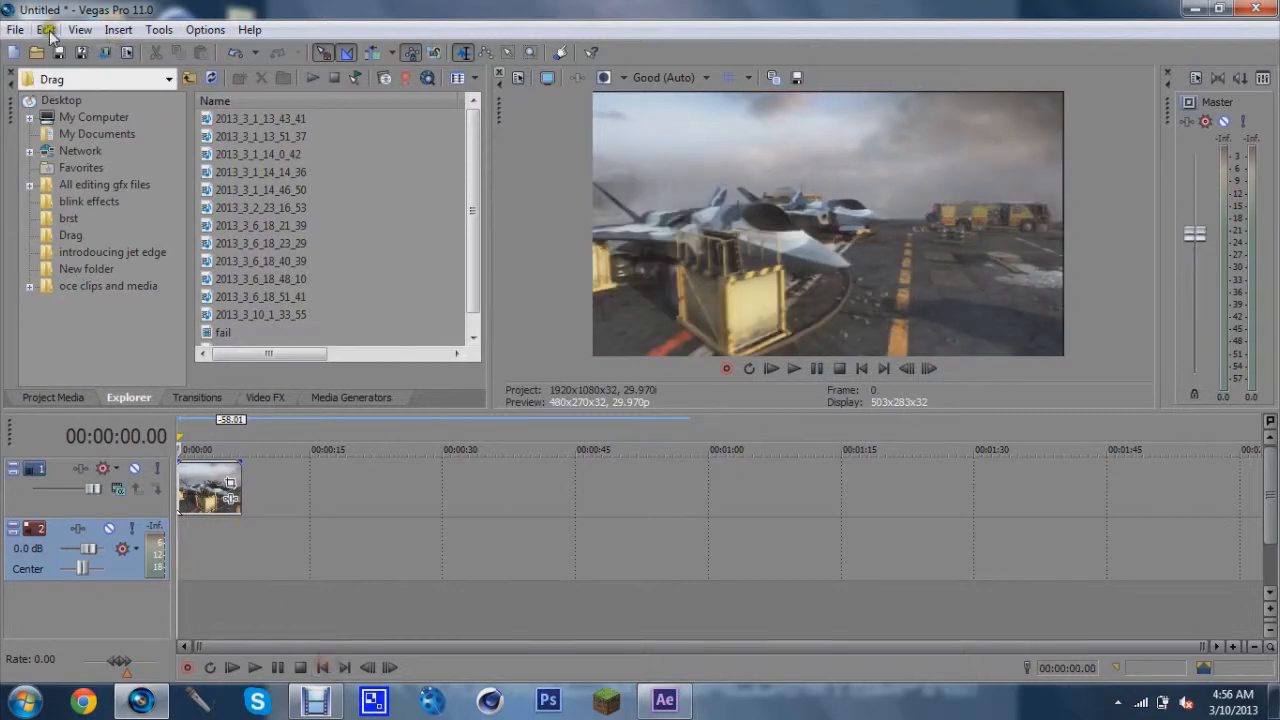
Set the project's video frame rate to 30 in the project properties
click(15, 30)
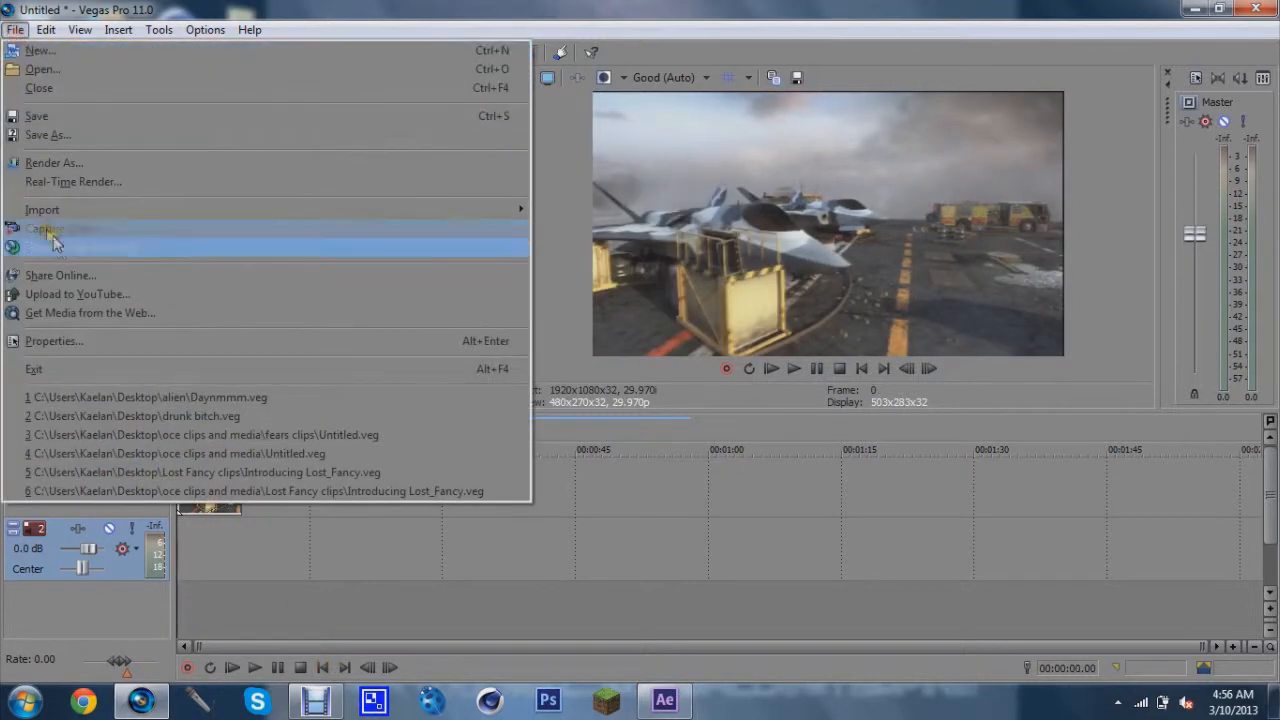
click(72, 341)
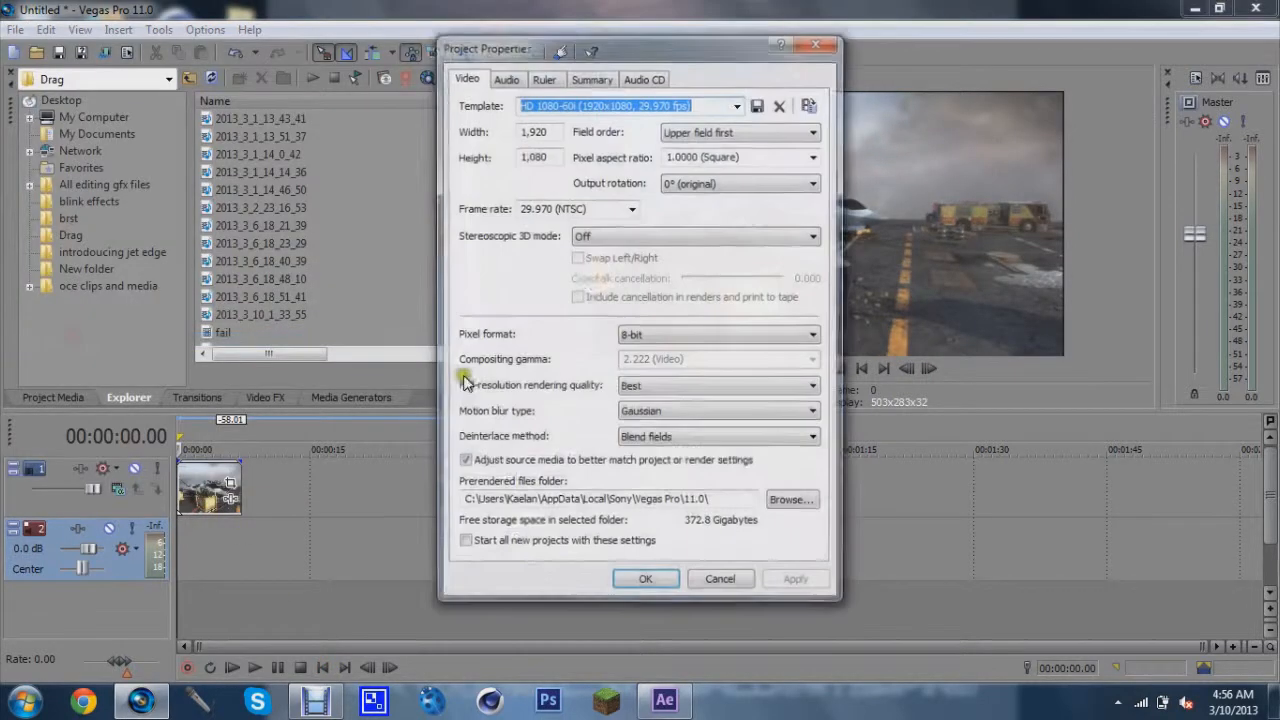
click(567, 209)
text(30)
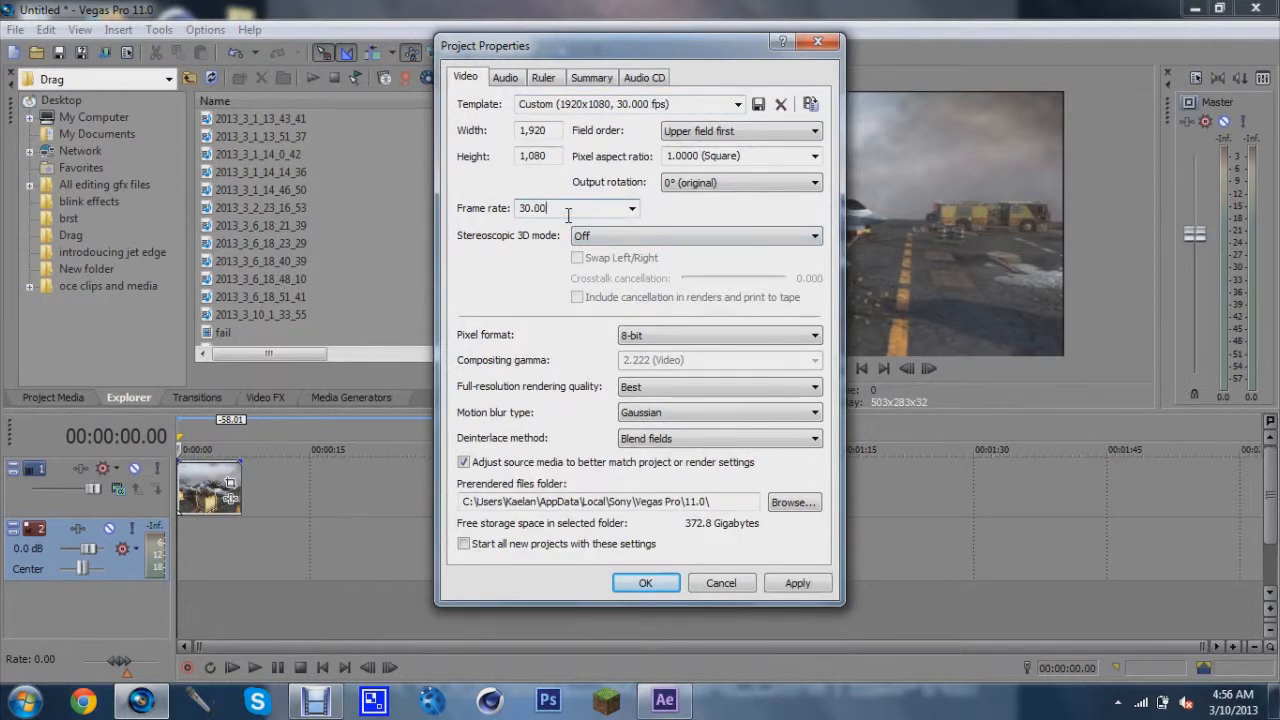
key(Return)
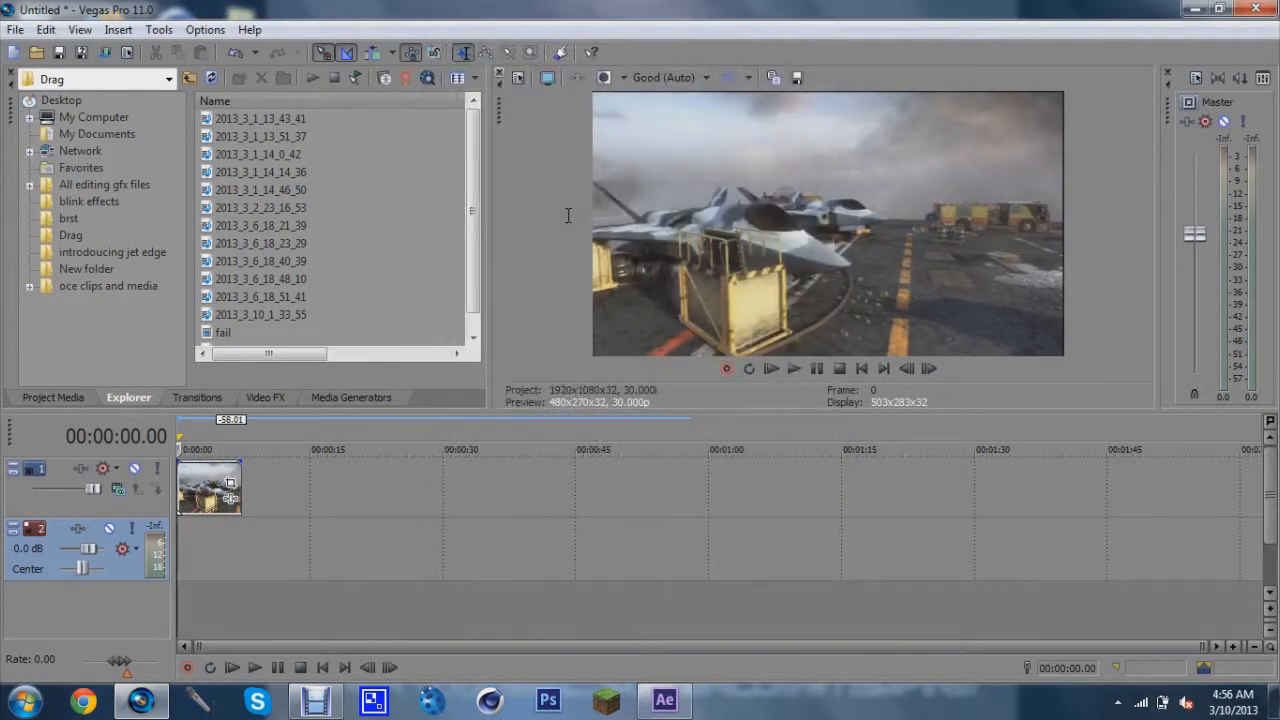
Reopen the project properties to review the video settings and close them
click(6, 10)
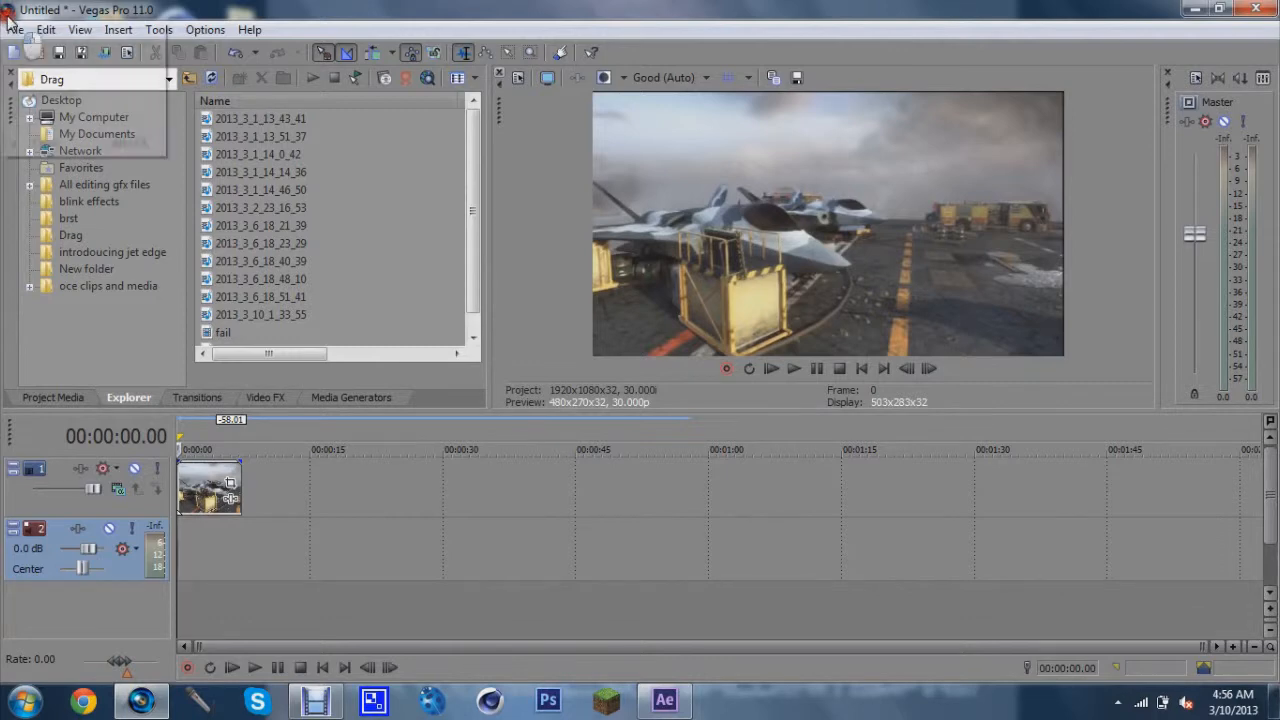
click(10, 10)
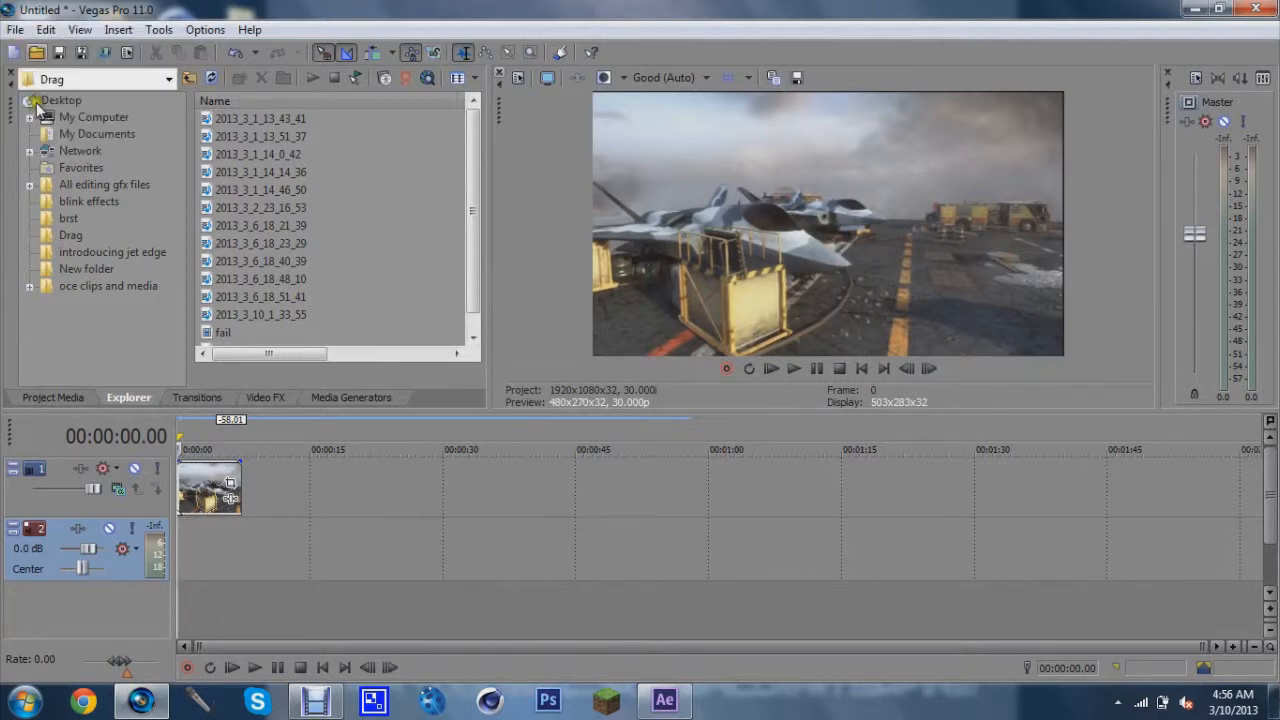
click(15, 29)
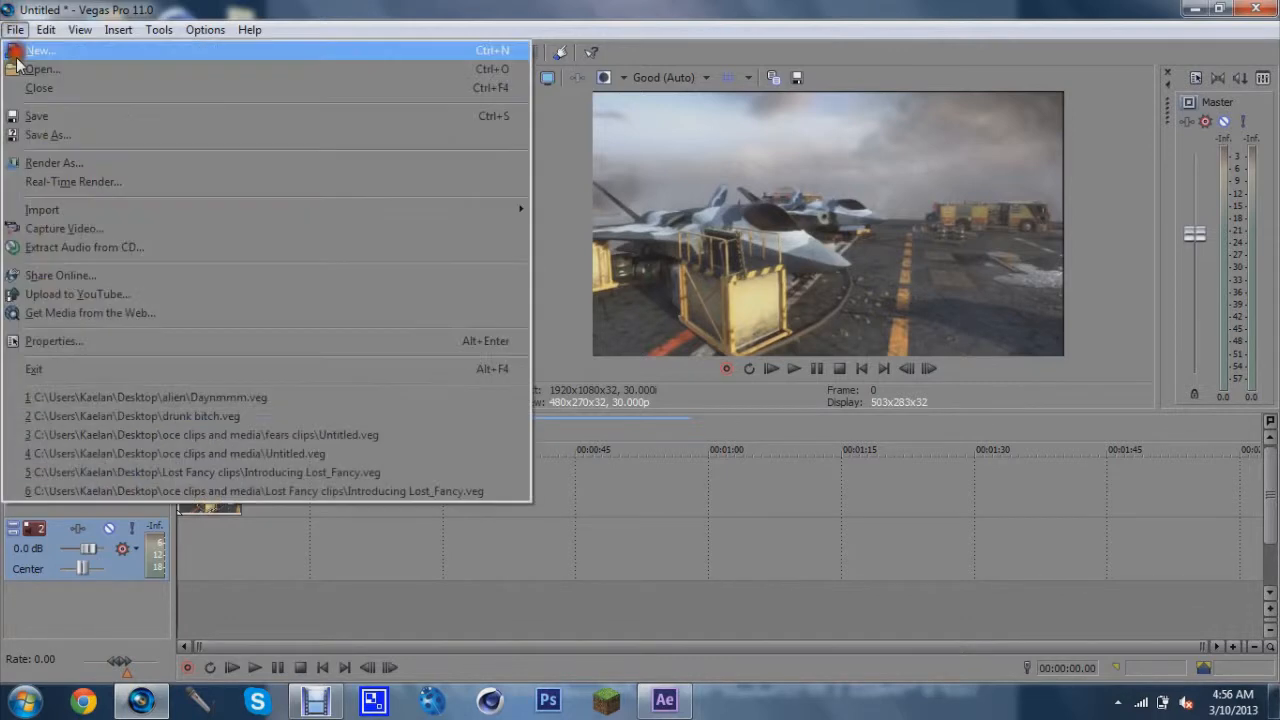
click(55, 340)
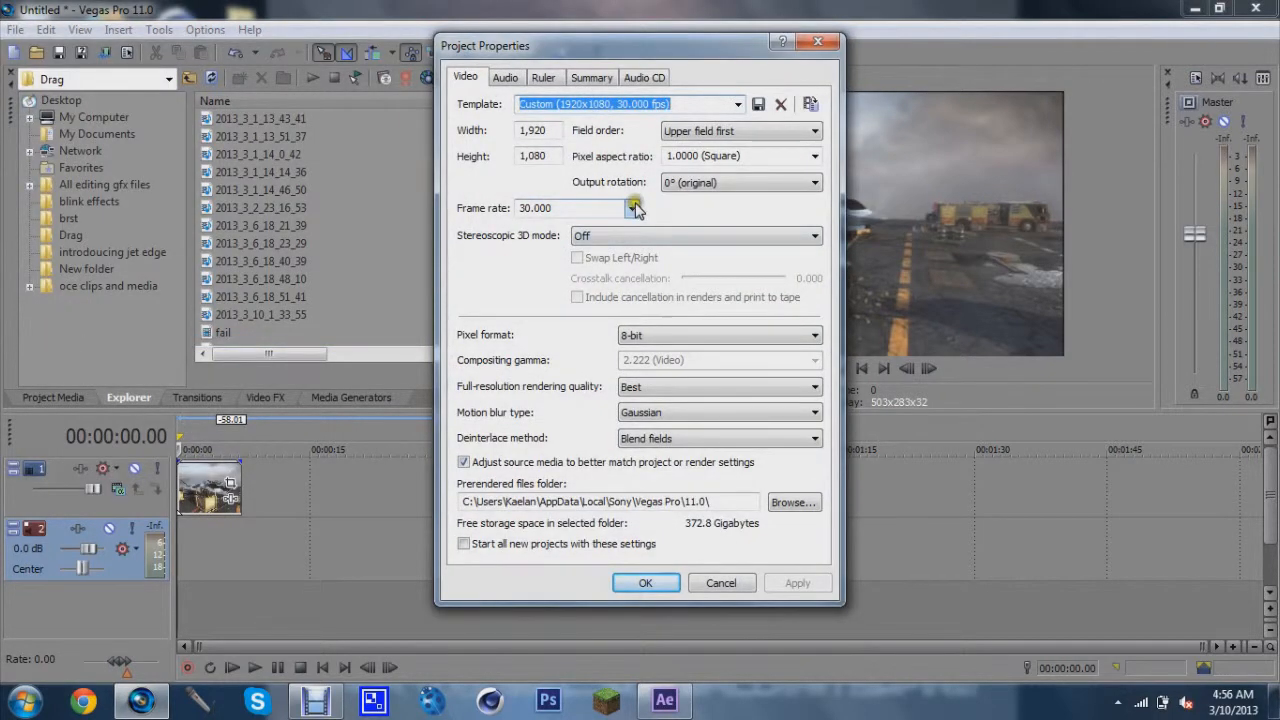
click(660, 583)
Start Render As and select the PNG image sequence template
click(15, 29)
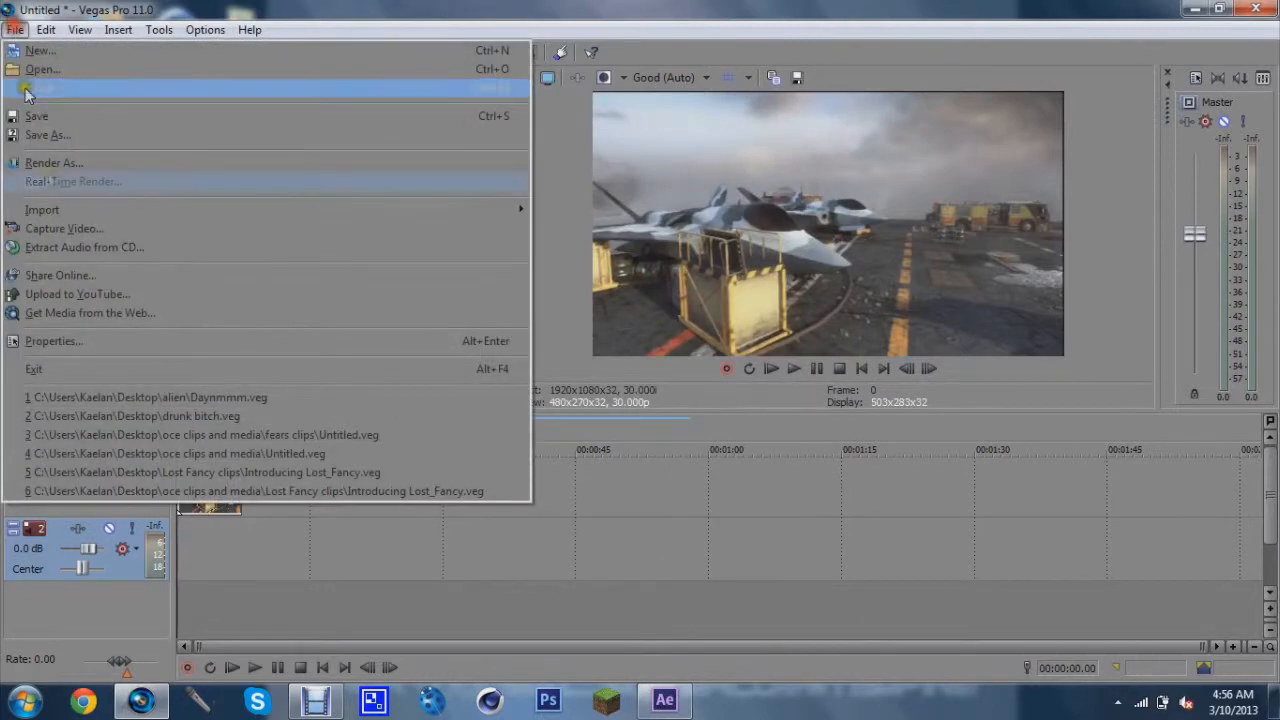
click(77, 168)
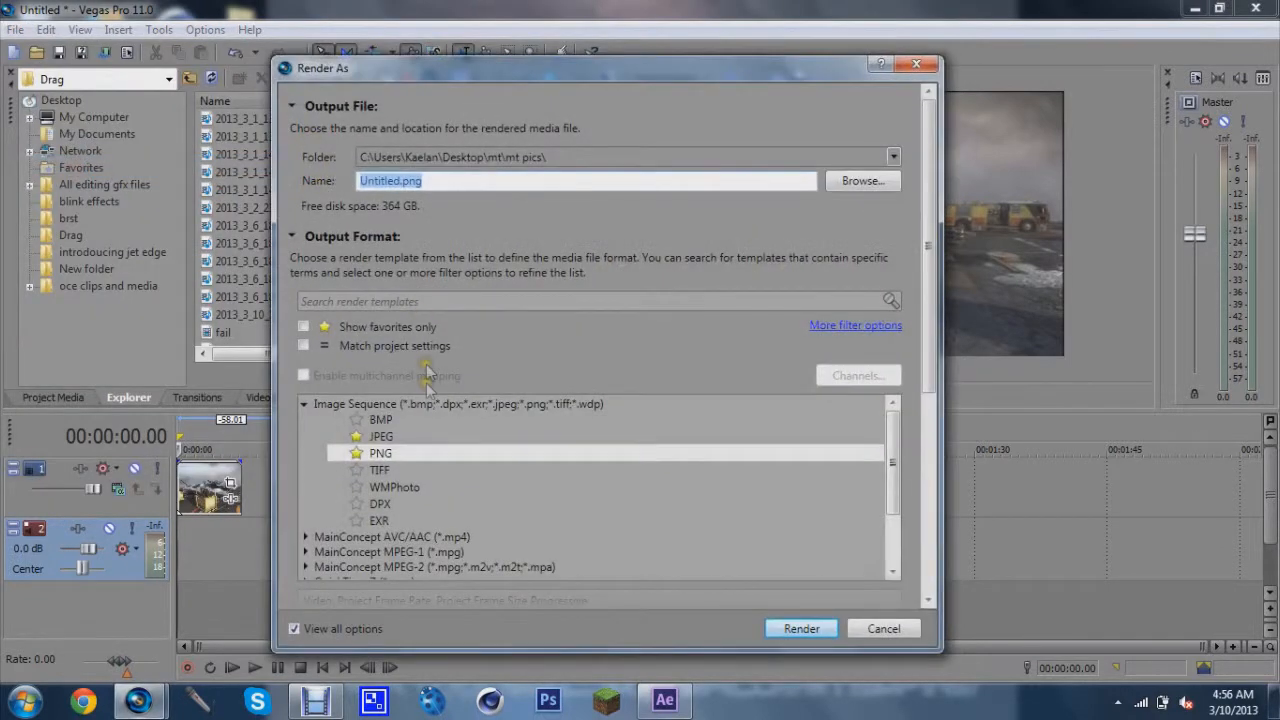
click(306, 404)
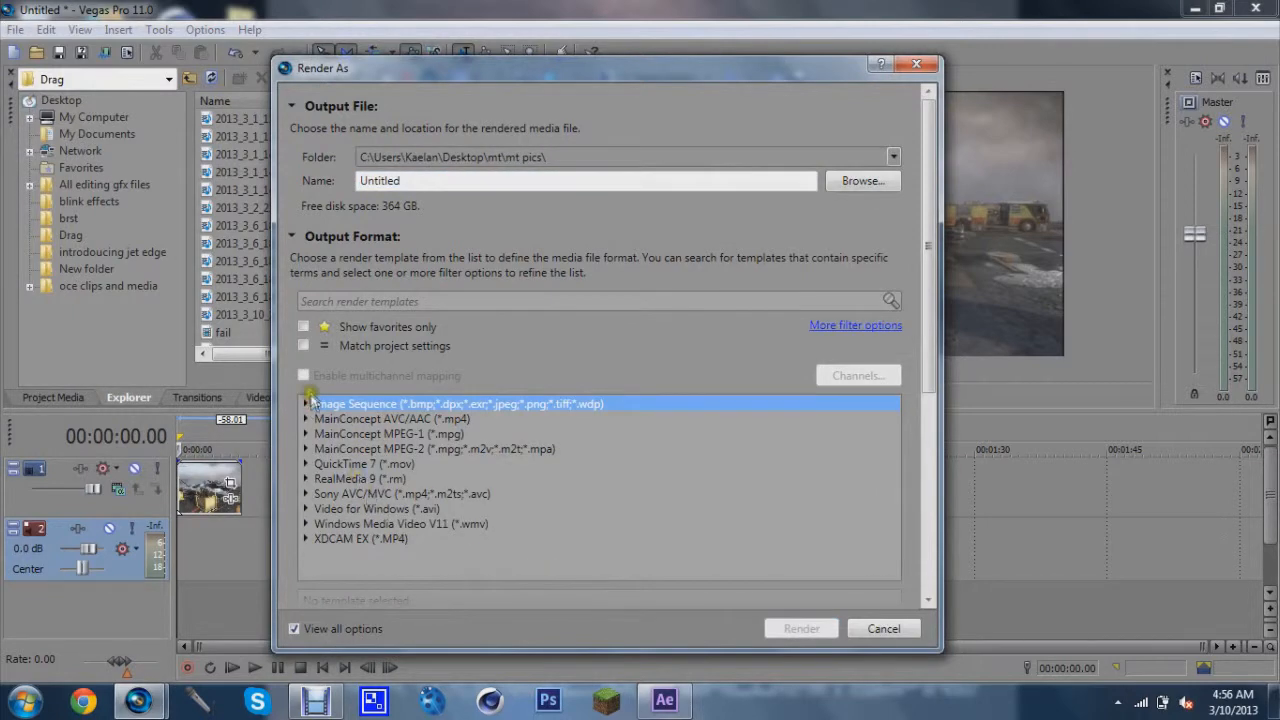
click(306, 404)
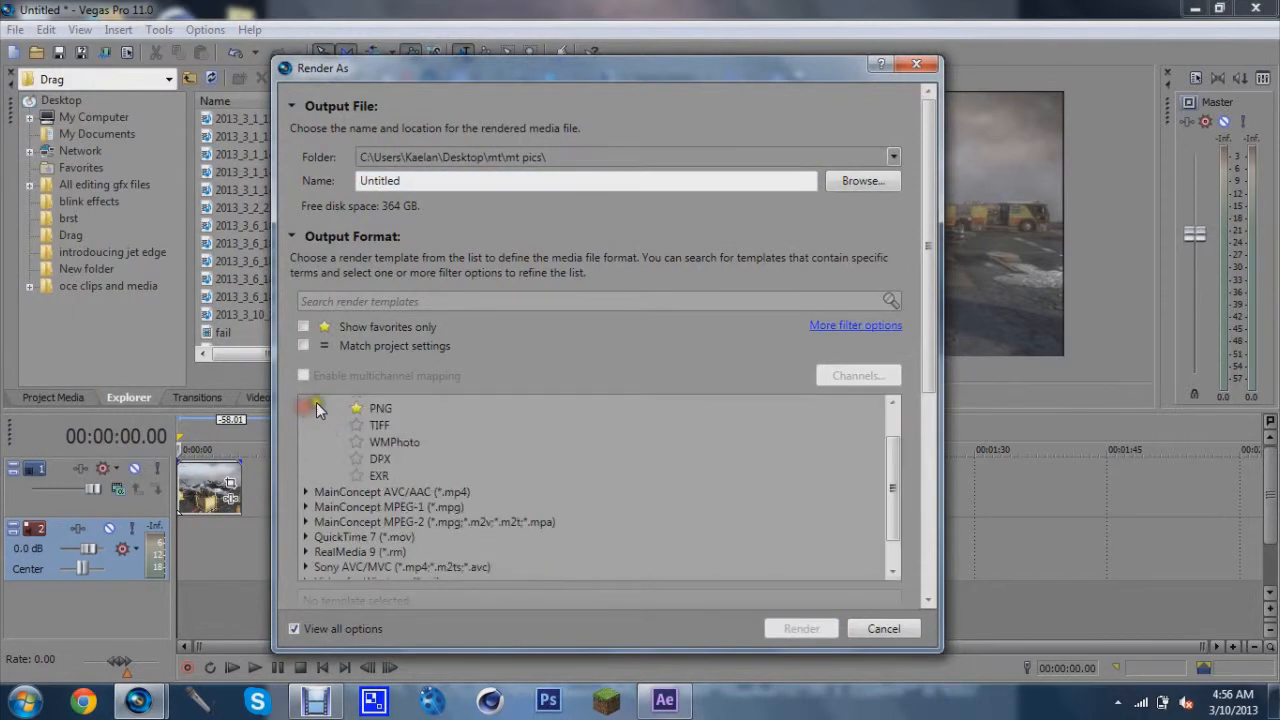
click(378, 408)
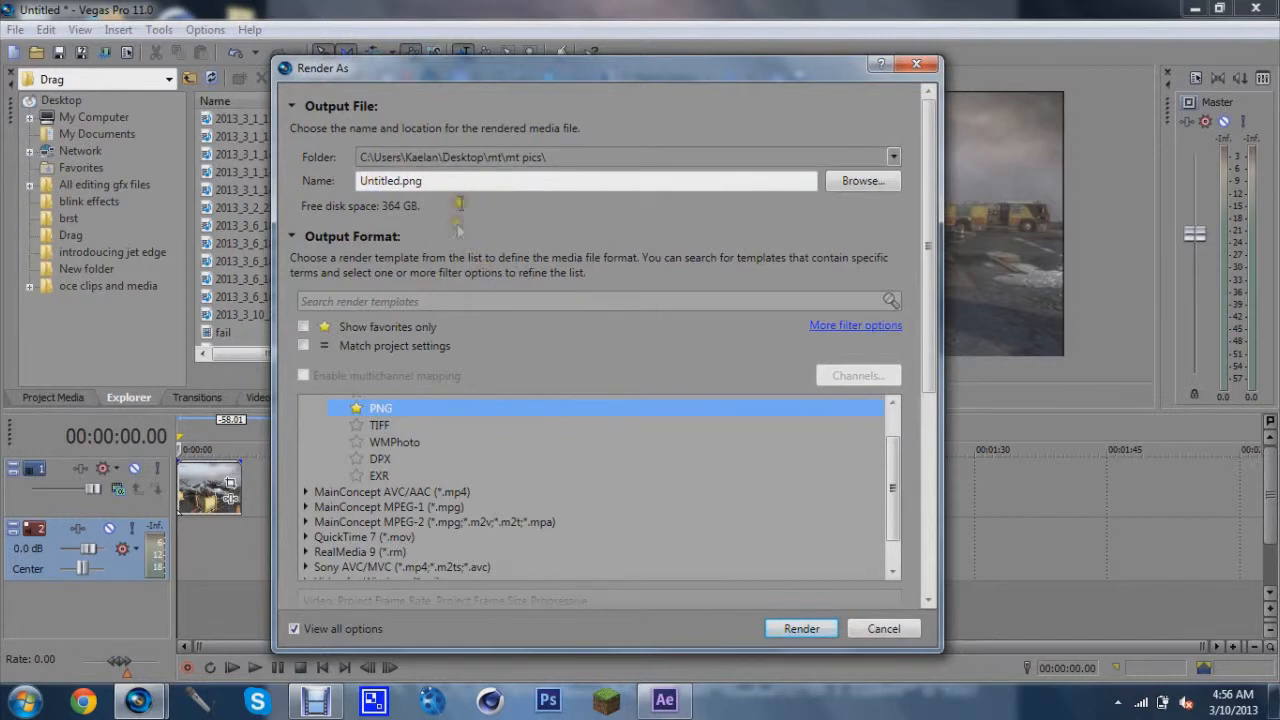
Browse to the mt pics folder inside mt on the Desktop as output and render the PNG sequence
click(864, 181)
click(445, 250)
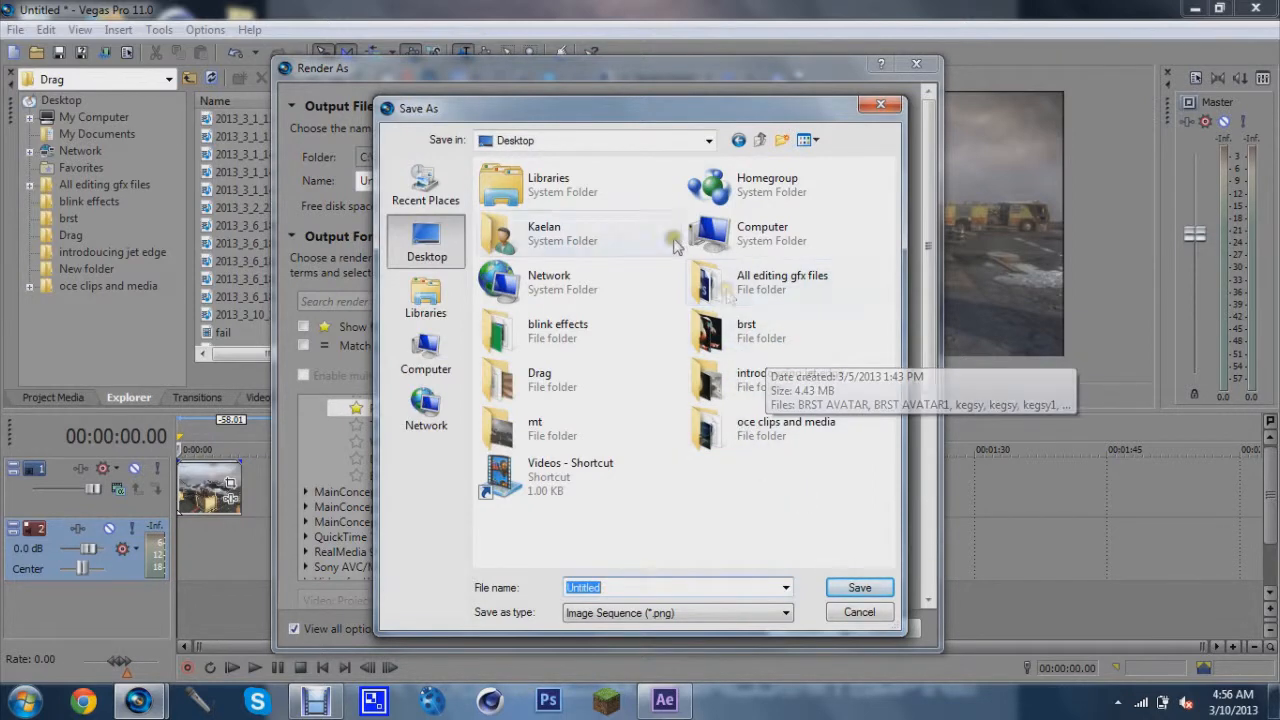
double_click(630, 422)
double_click(524, 212)
click(840, 590)
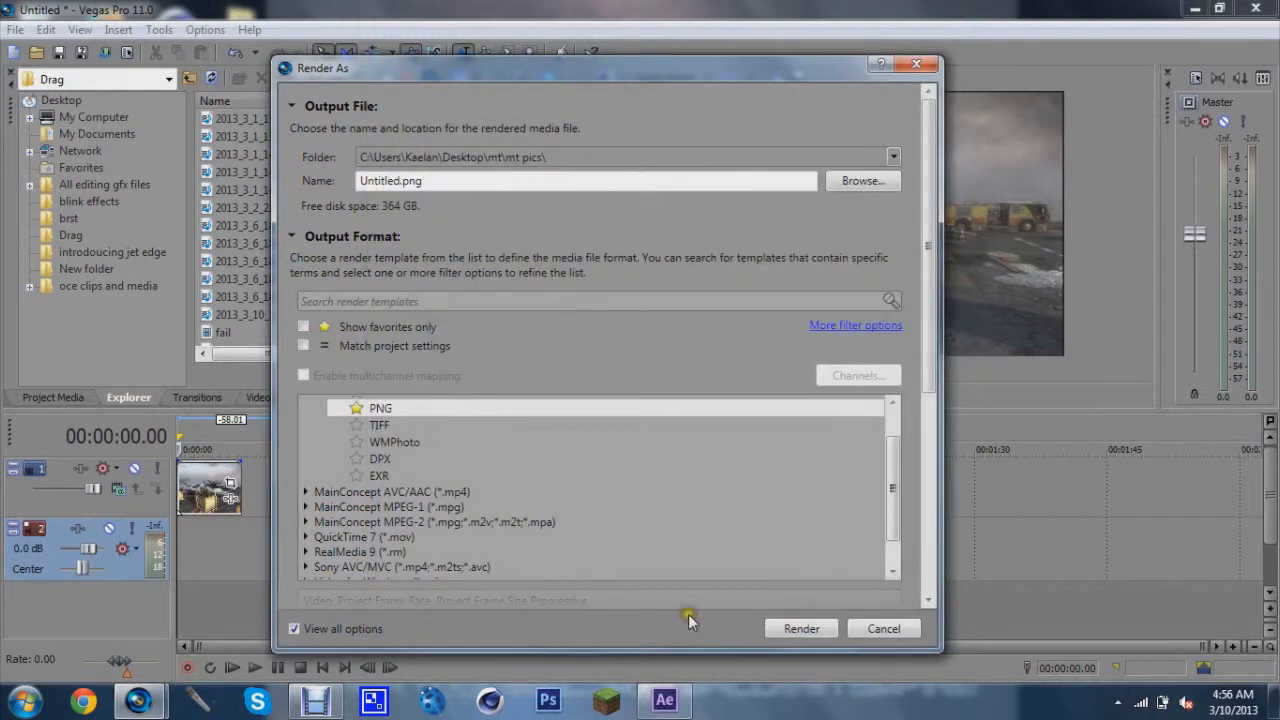
click(447, 410)
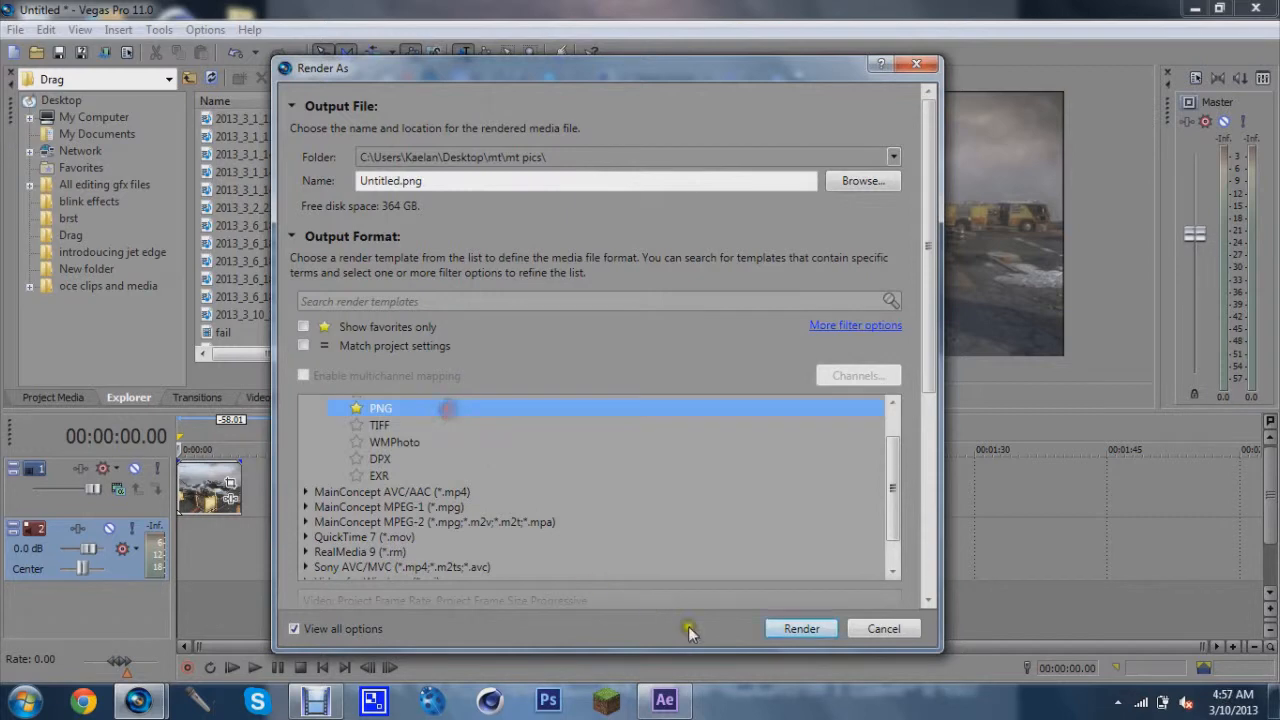
click(803, 629)
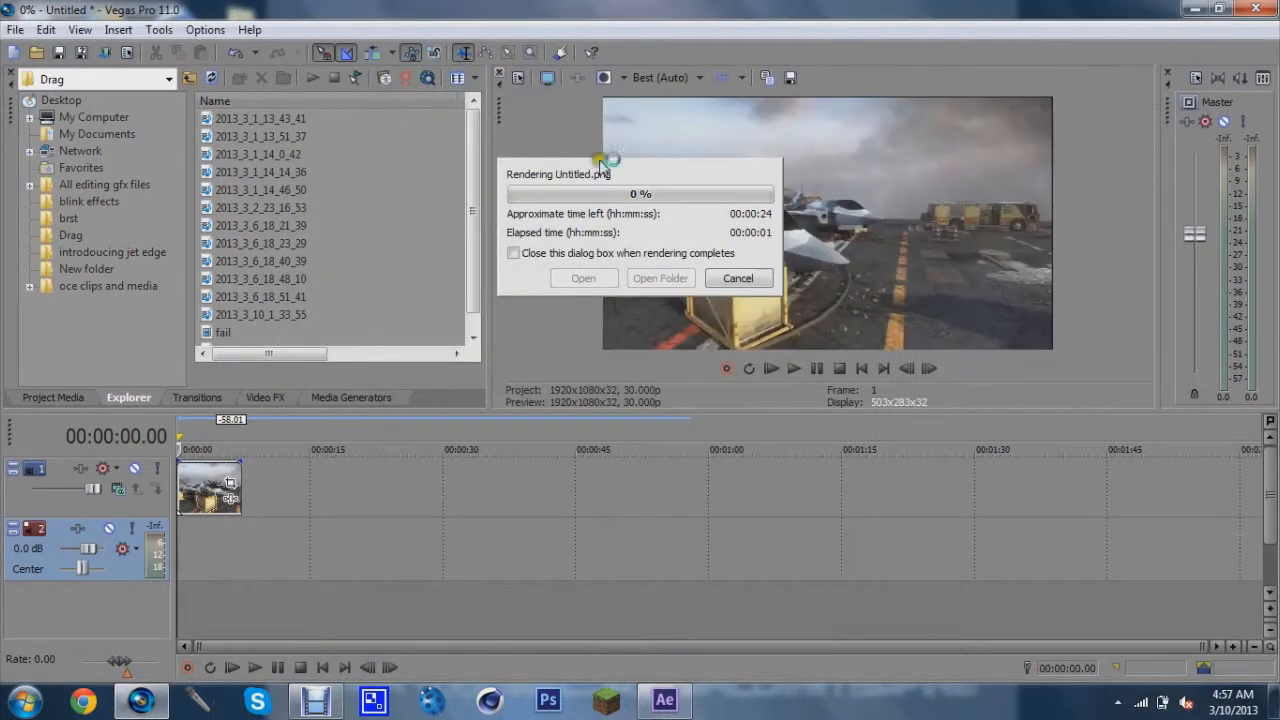
Switch to After Effects and create a composition from the Untitled.wmv footage
click(1195, 8)
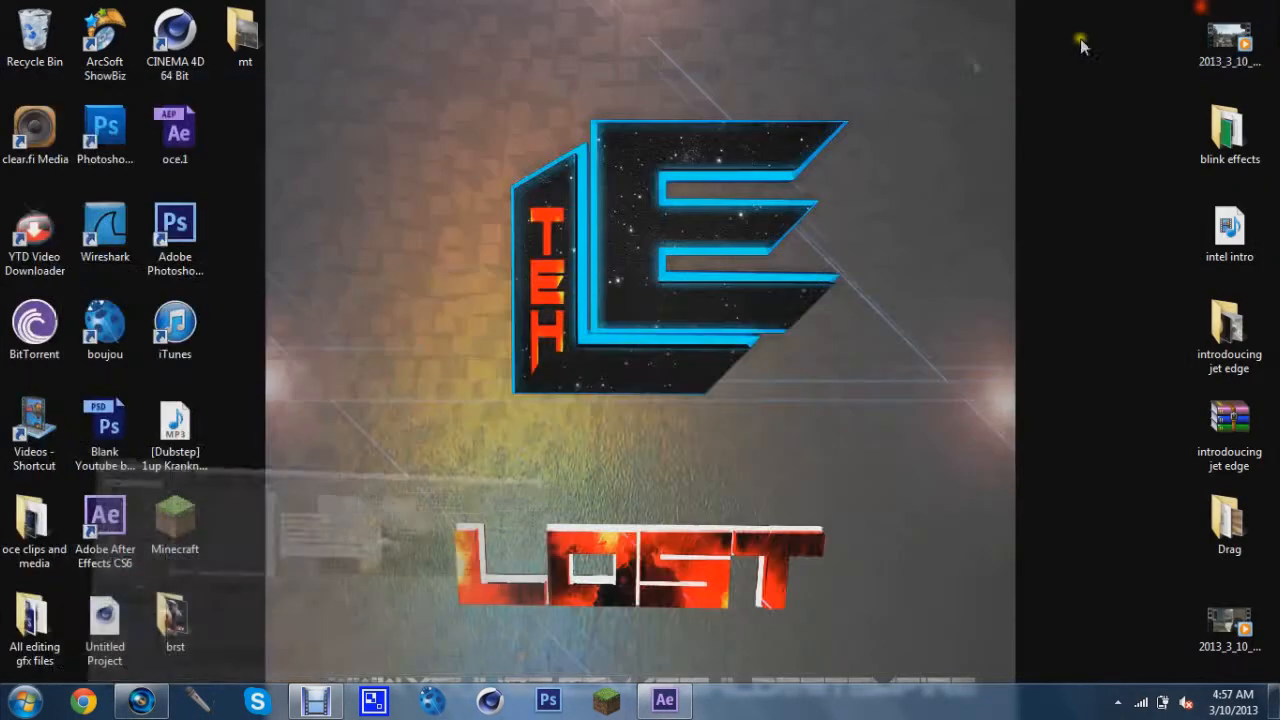
double_click(242, 35)
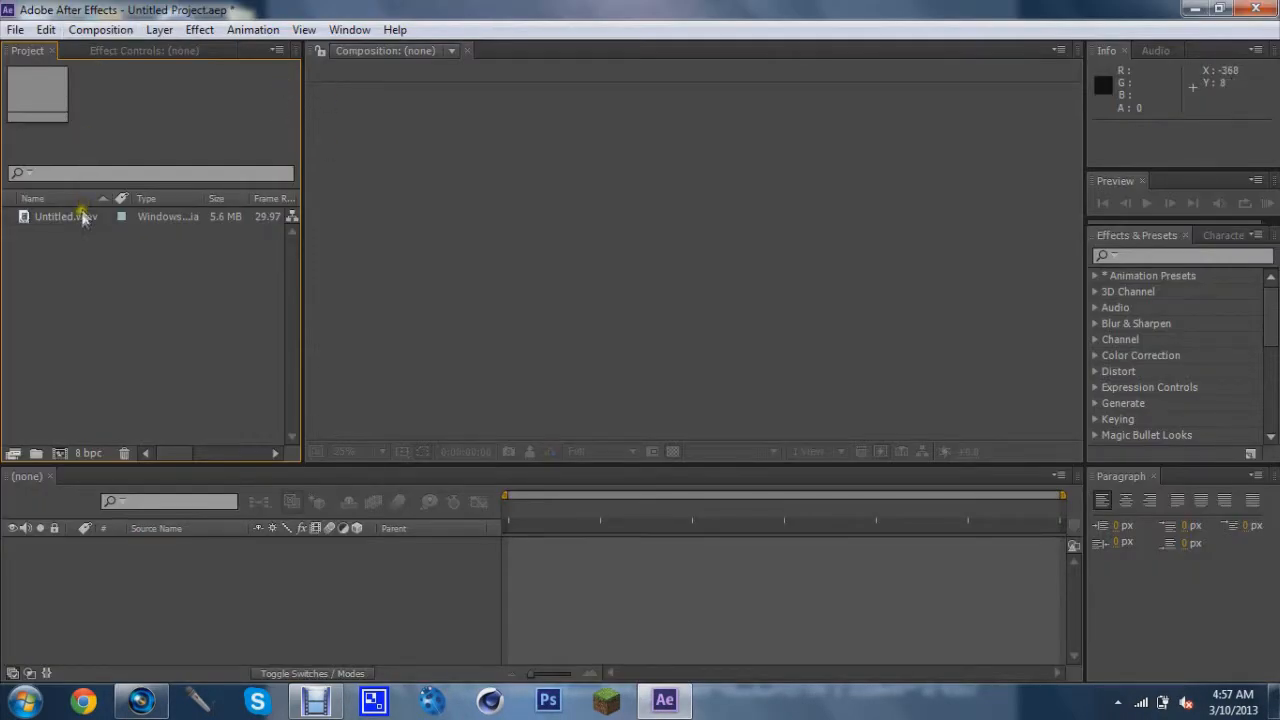
click(80, 205)
drag(82, 212, 60, 454)
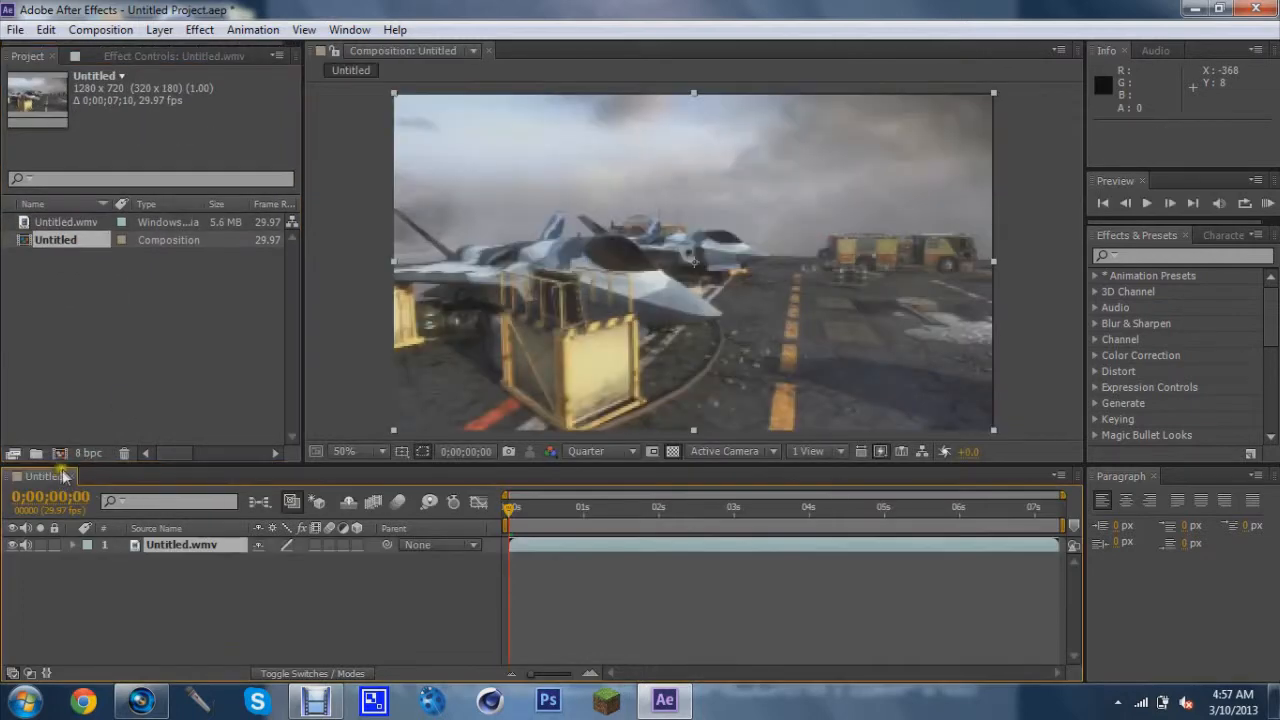
Add the composition to the render queue and set its render frame rate to 30
click(100, 30)
click(180, 170)
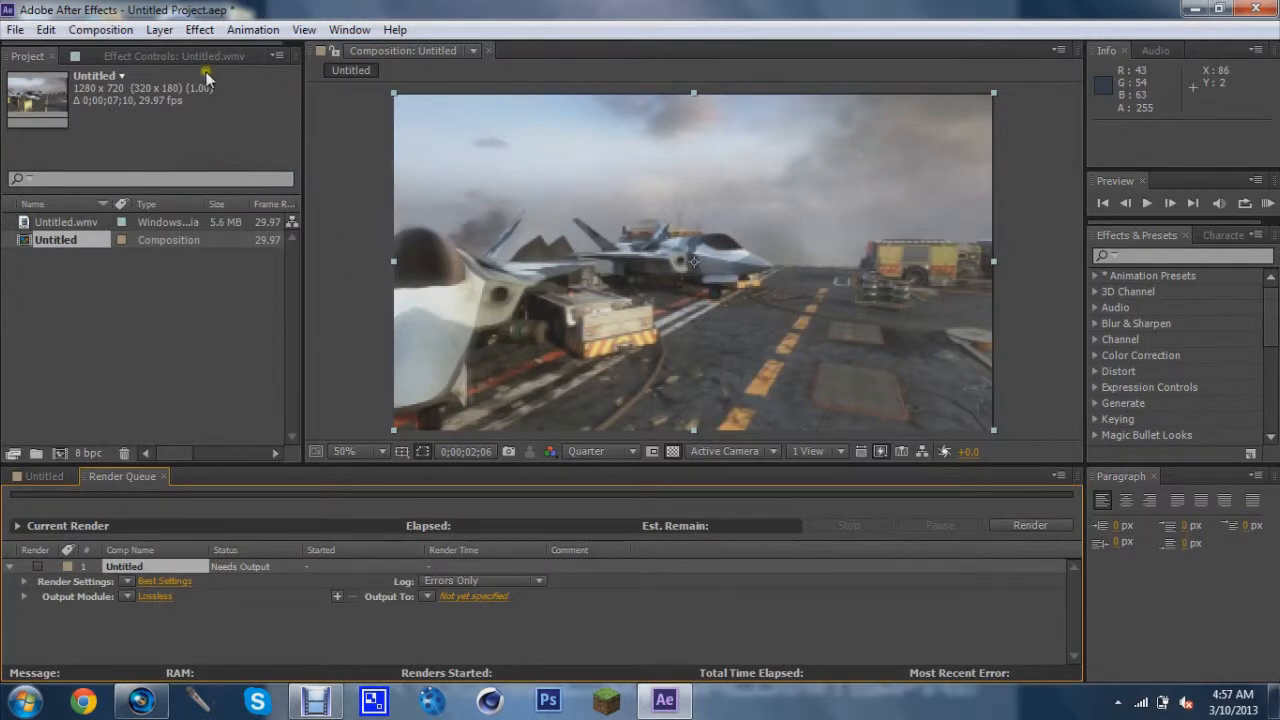
click(146, 586)
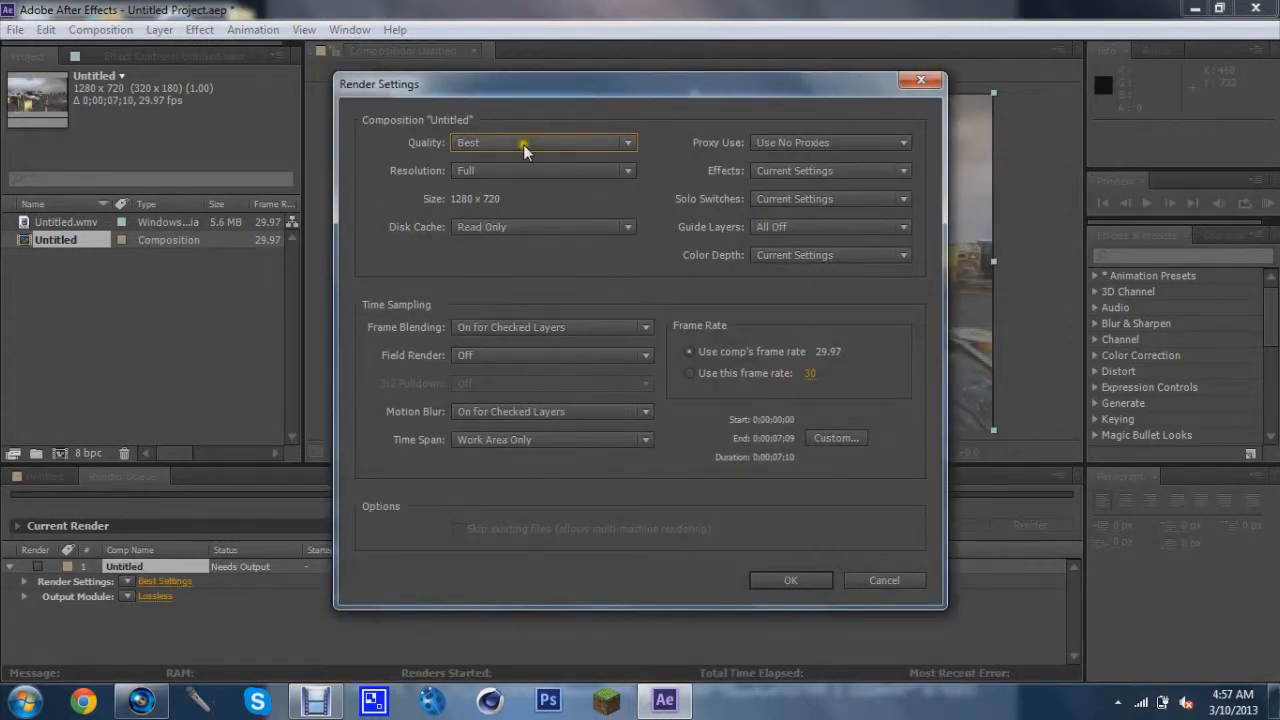
click(690, 373)
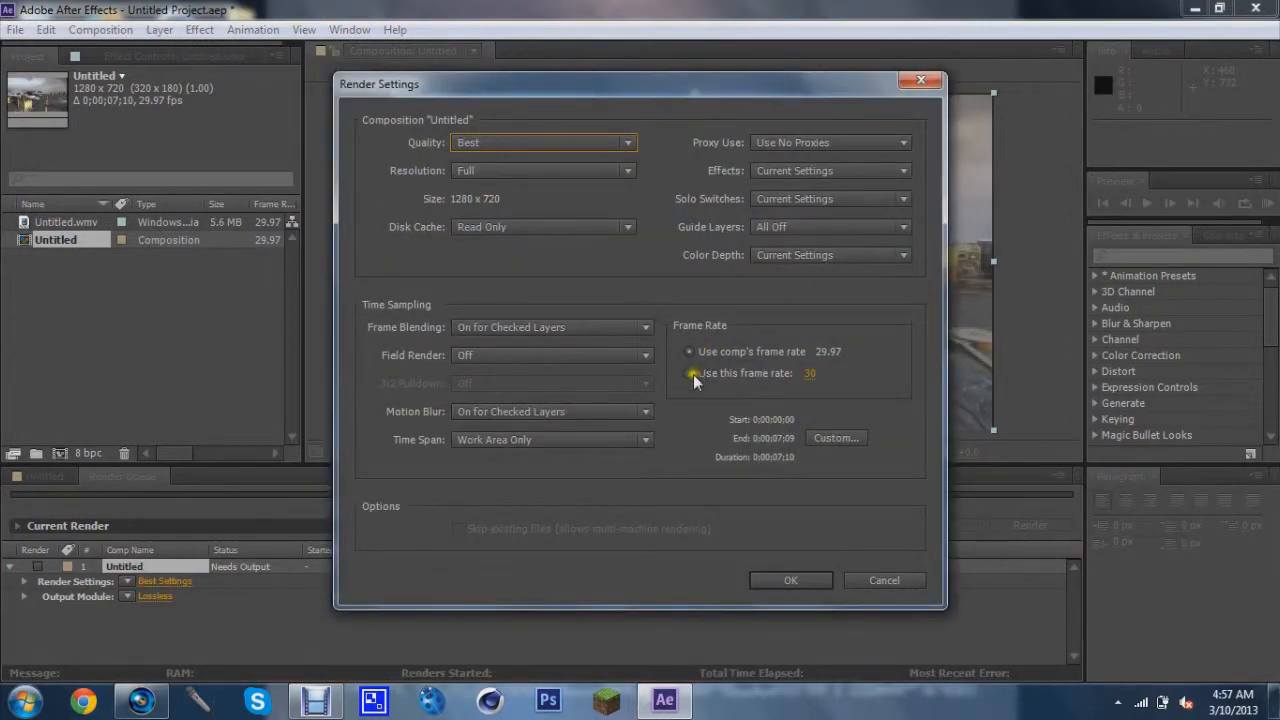
click(813, 374)
click(688, 377)
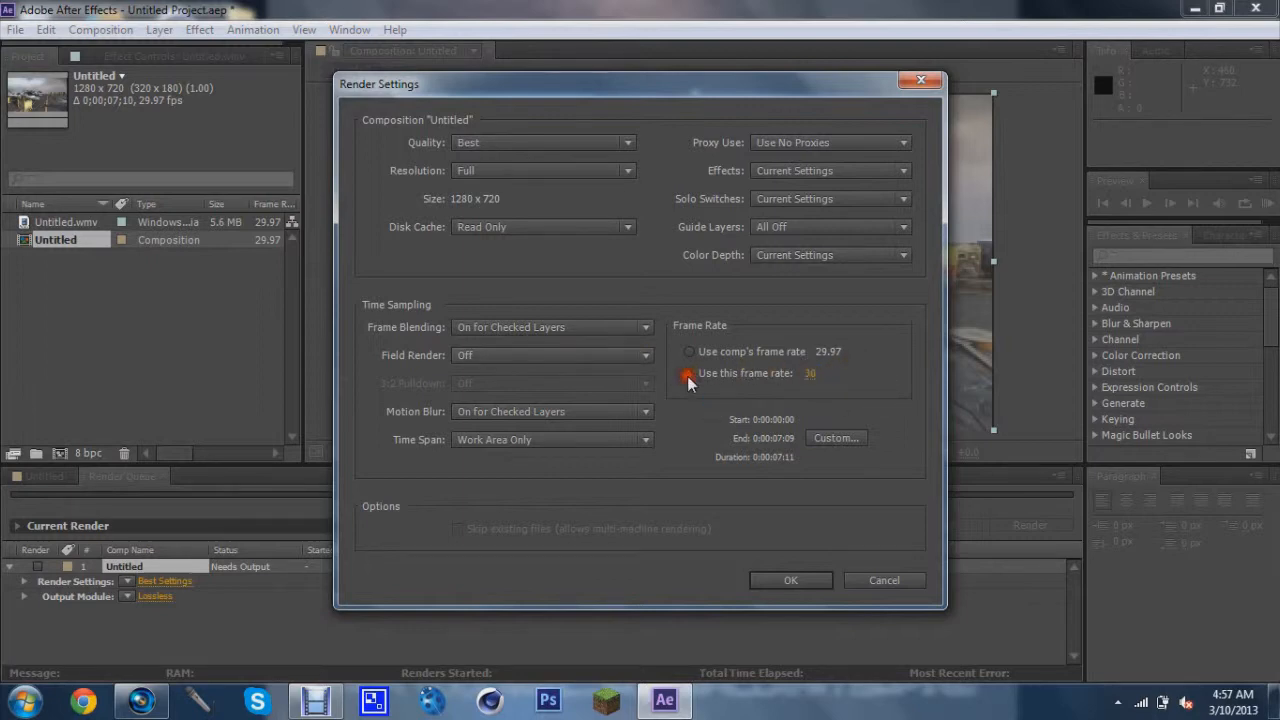
click(783, 582)
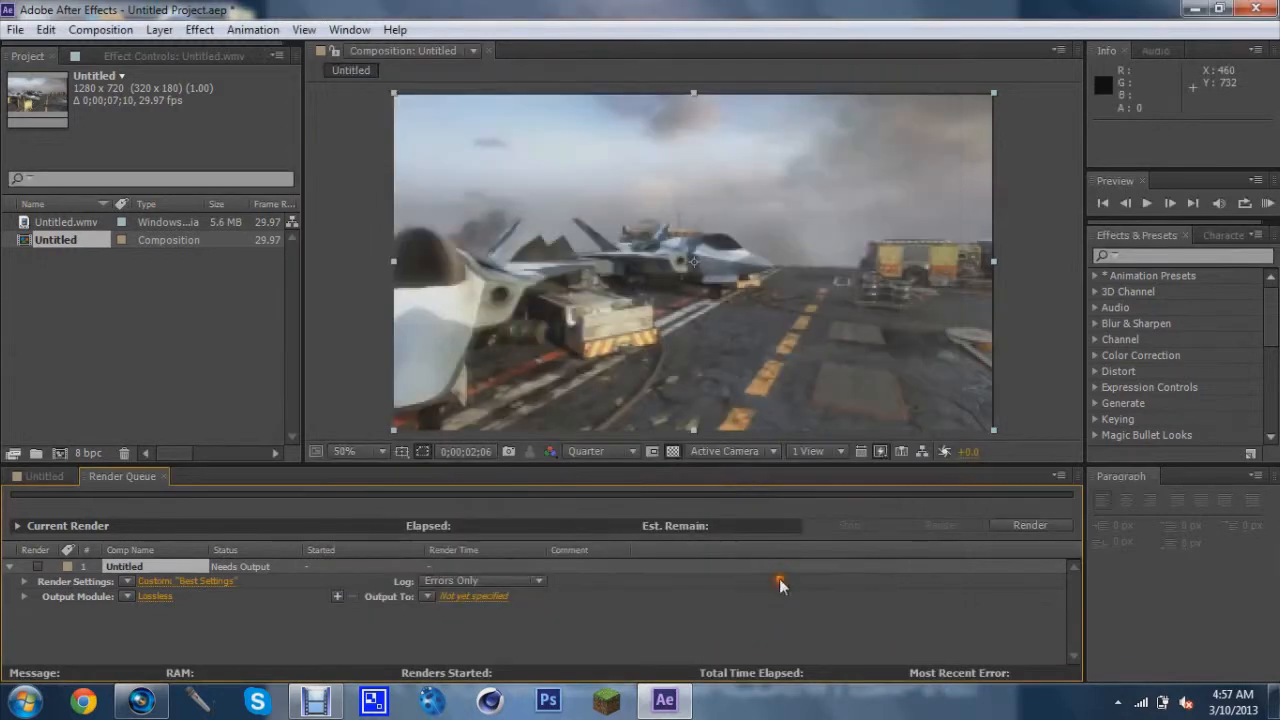
Set the output file to Untitled.avi, then close After Effects without saving the project
click(471, 596)
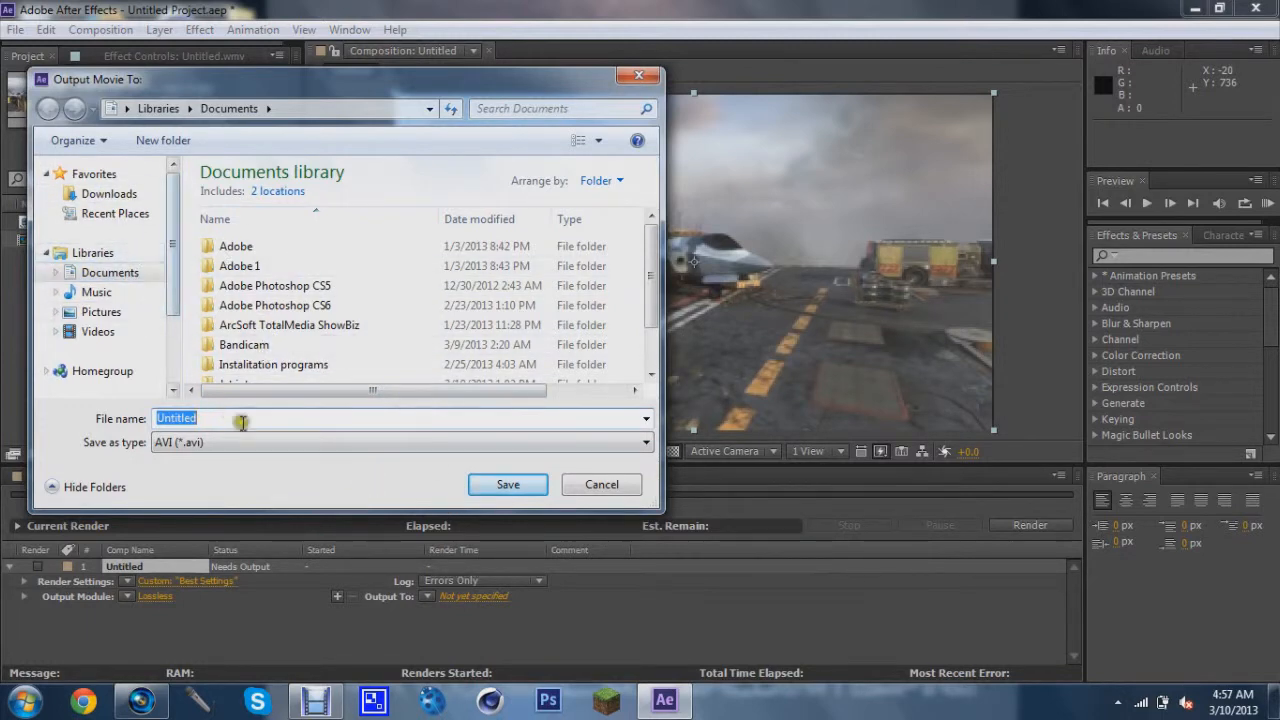
click(537, 486)
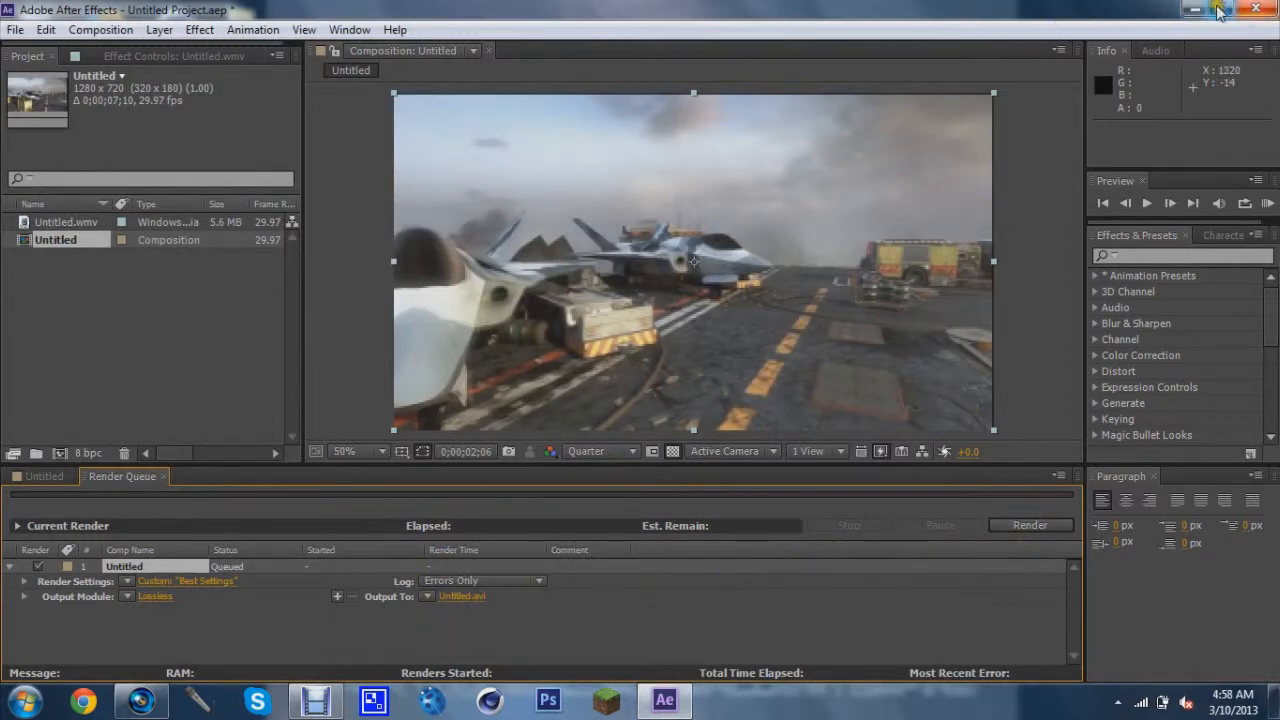
click(1262, 14)
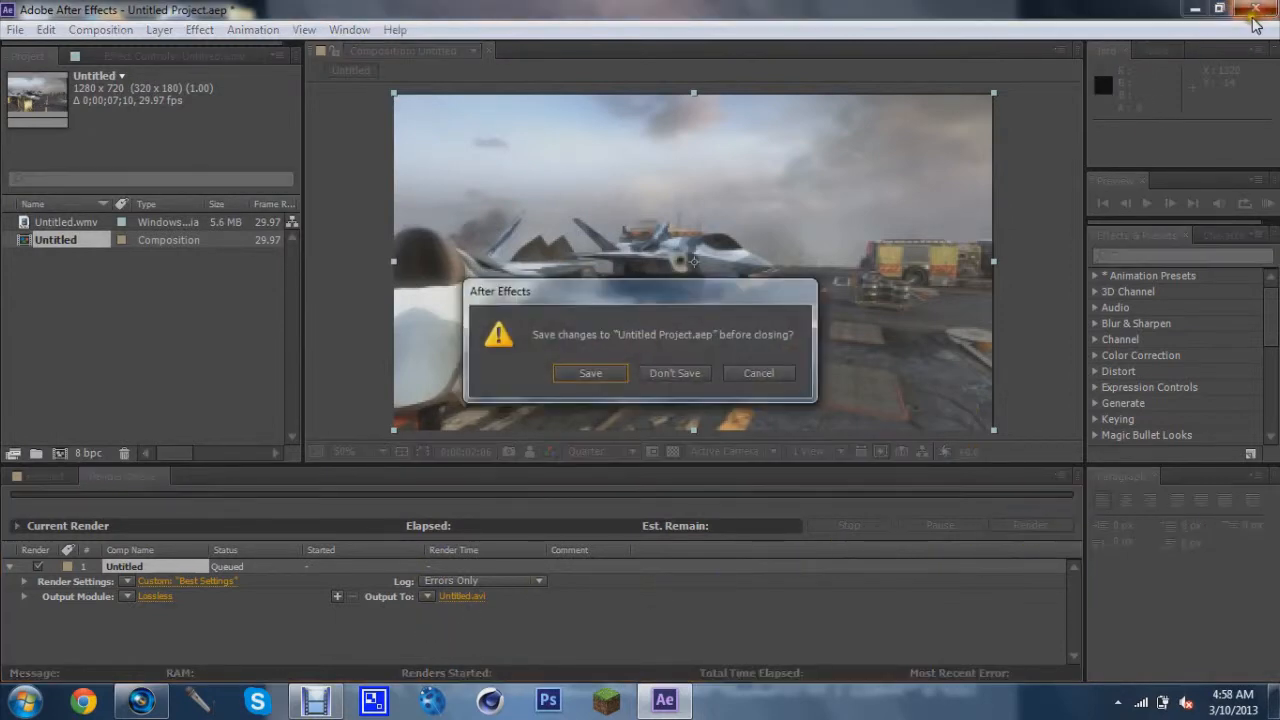
click(686, 378)
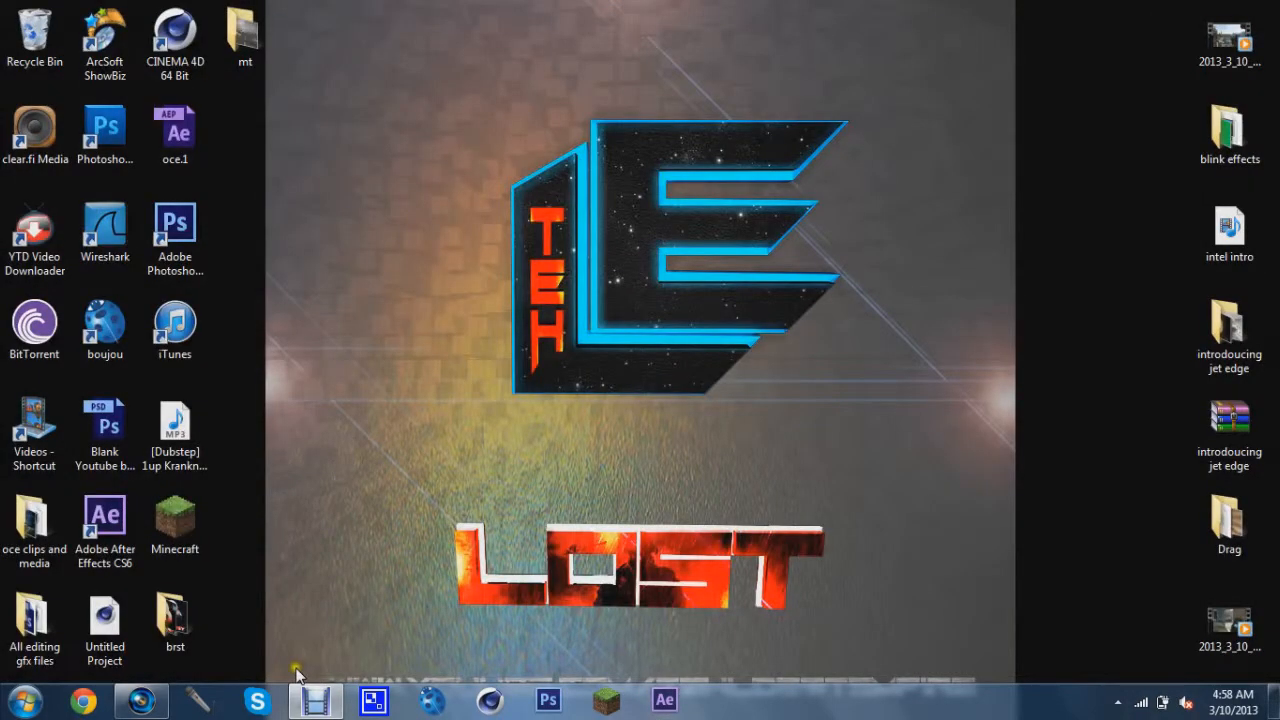
Return to Vegas, close the finished rendering dialog and minimize the window
click(139, 705)
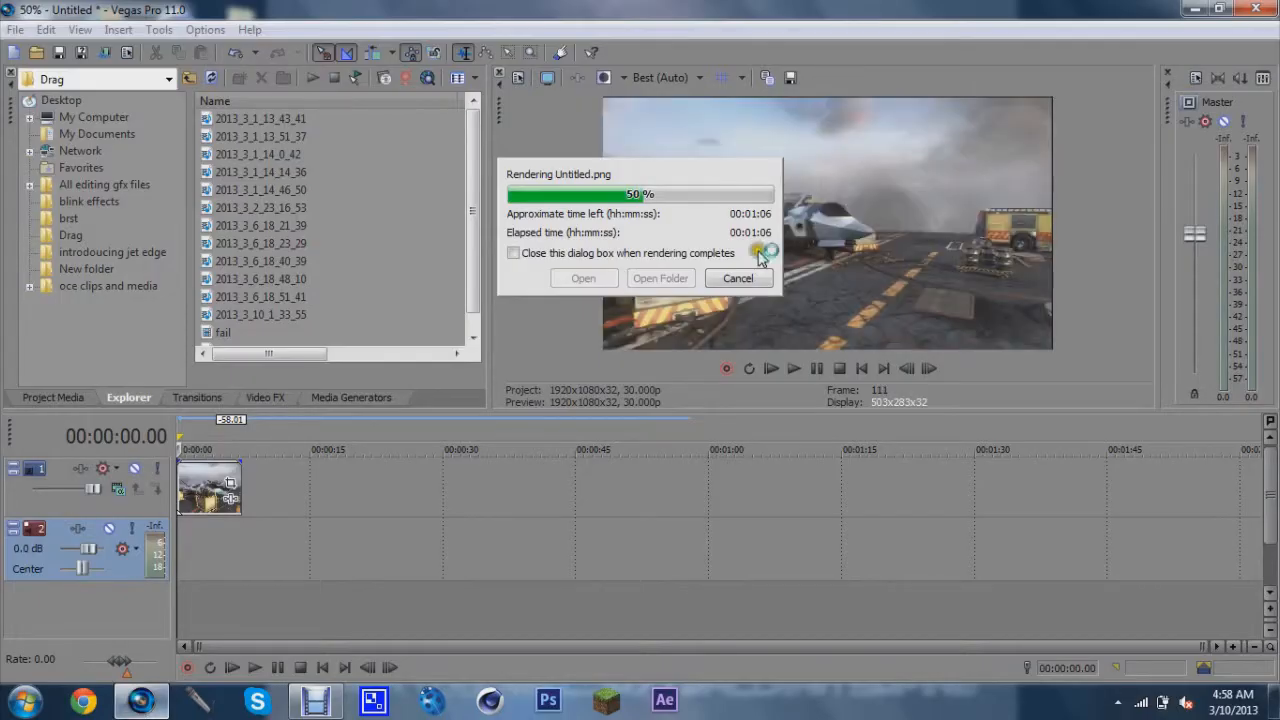
click(141, 703)
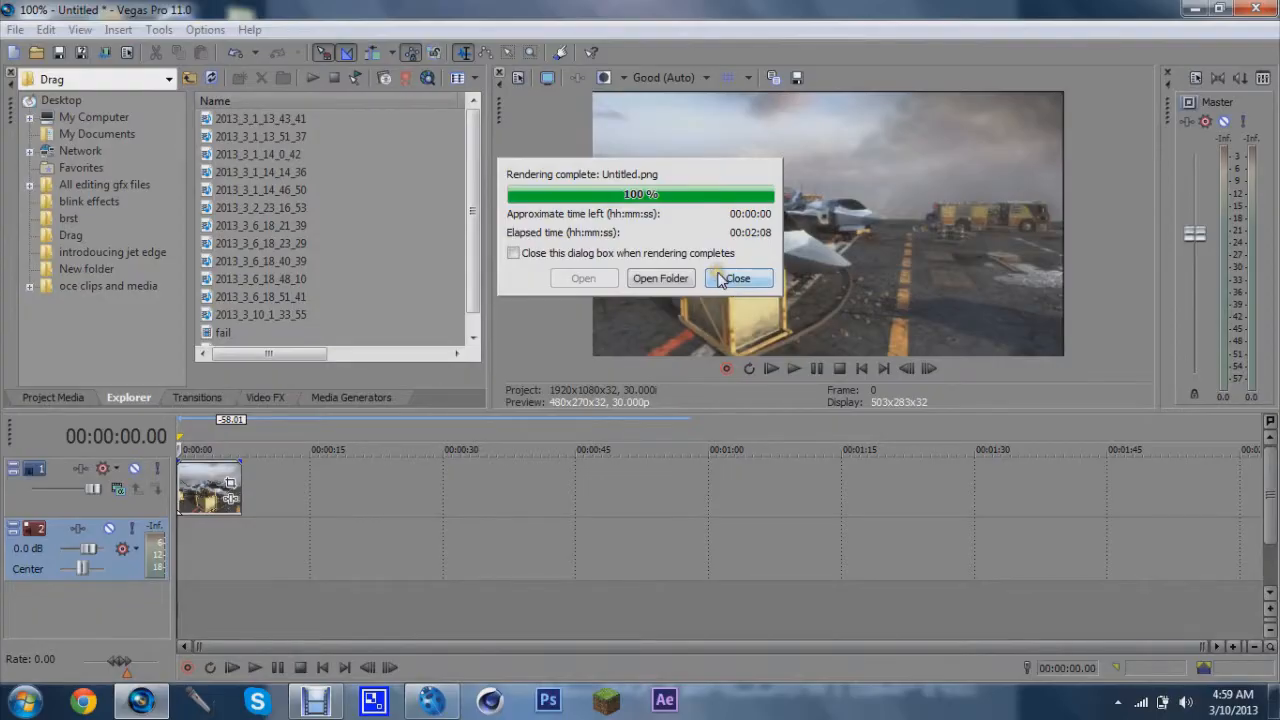
click(735, 278)
click(1194, 9)
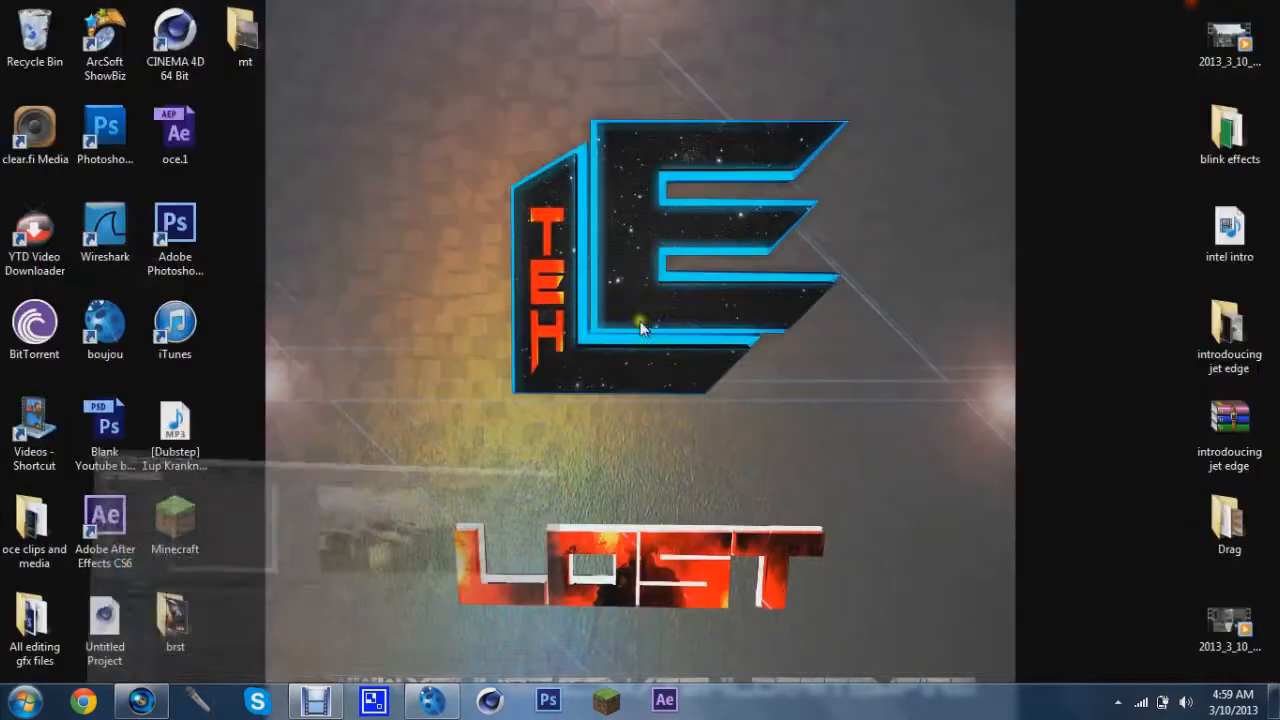
Open boujou and import the image sequence starting with Untitled_000000.png from the Desktop mt/mt pics folder
click(443, 704)
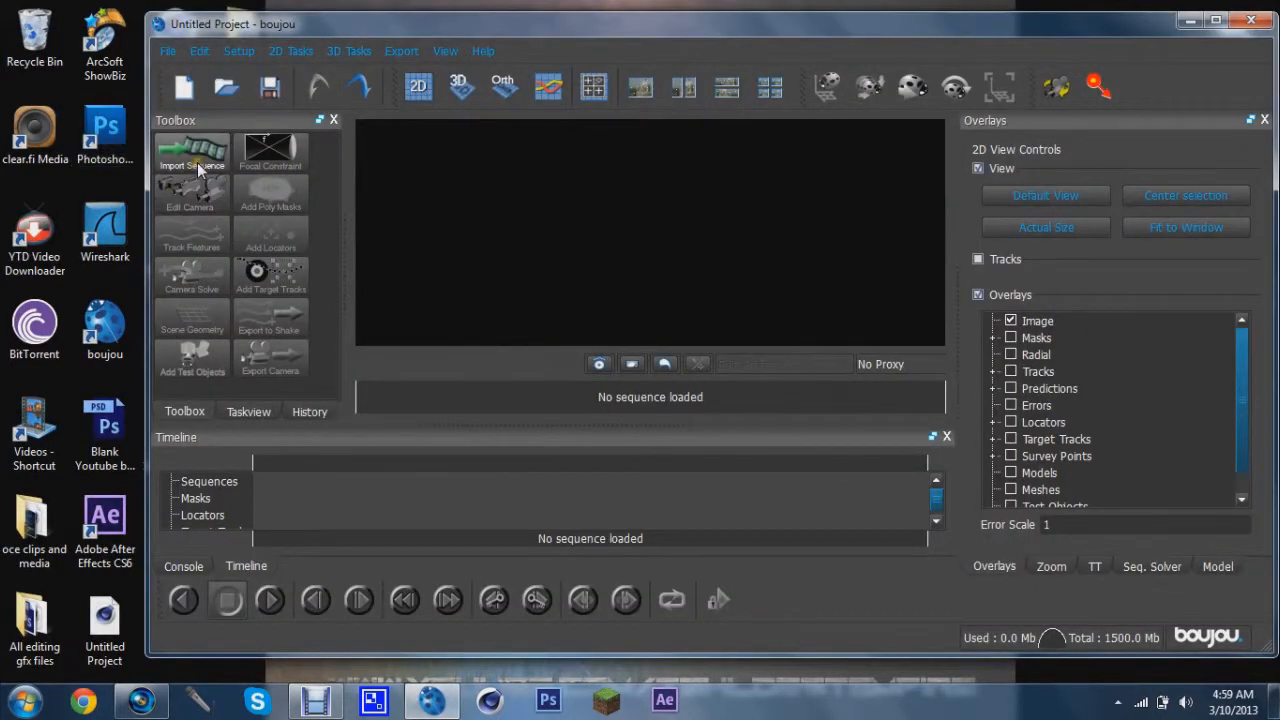
click(195, 160)
double_click(140, 158)
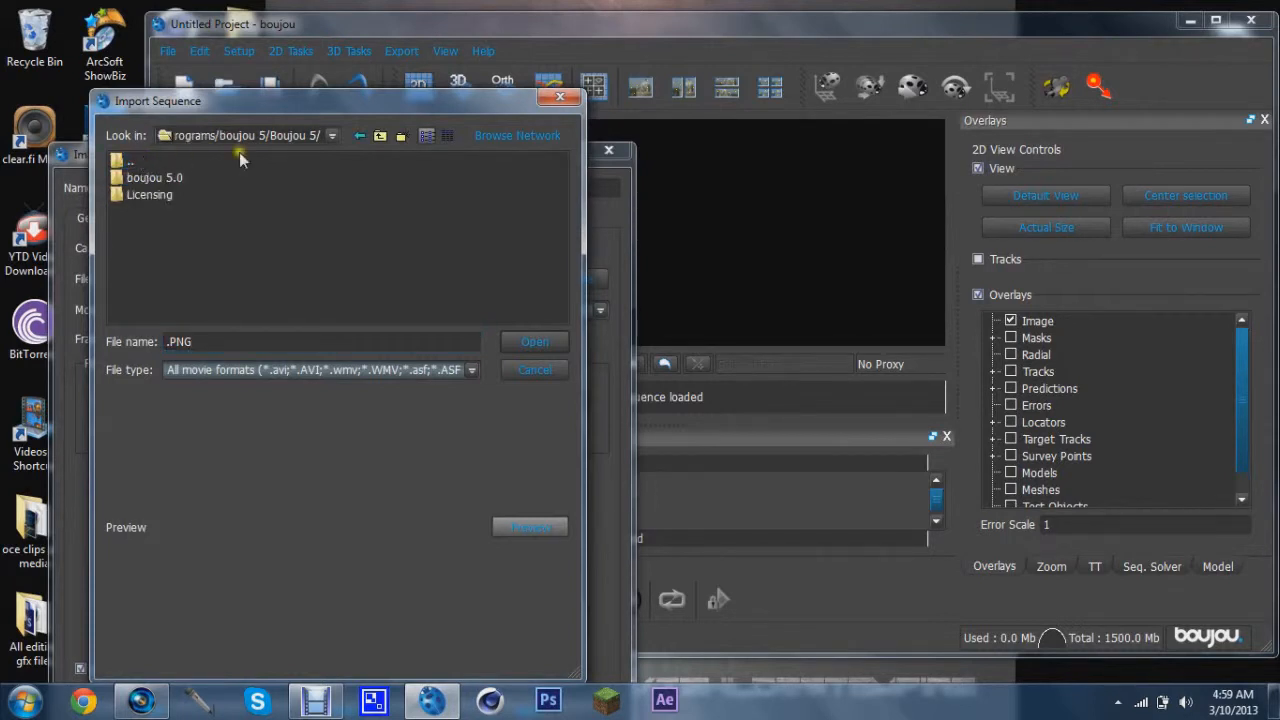
click(332, 135)
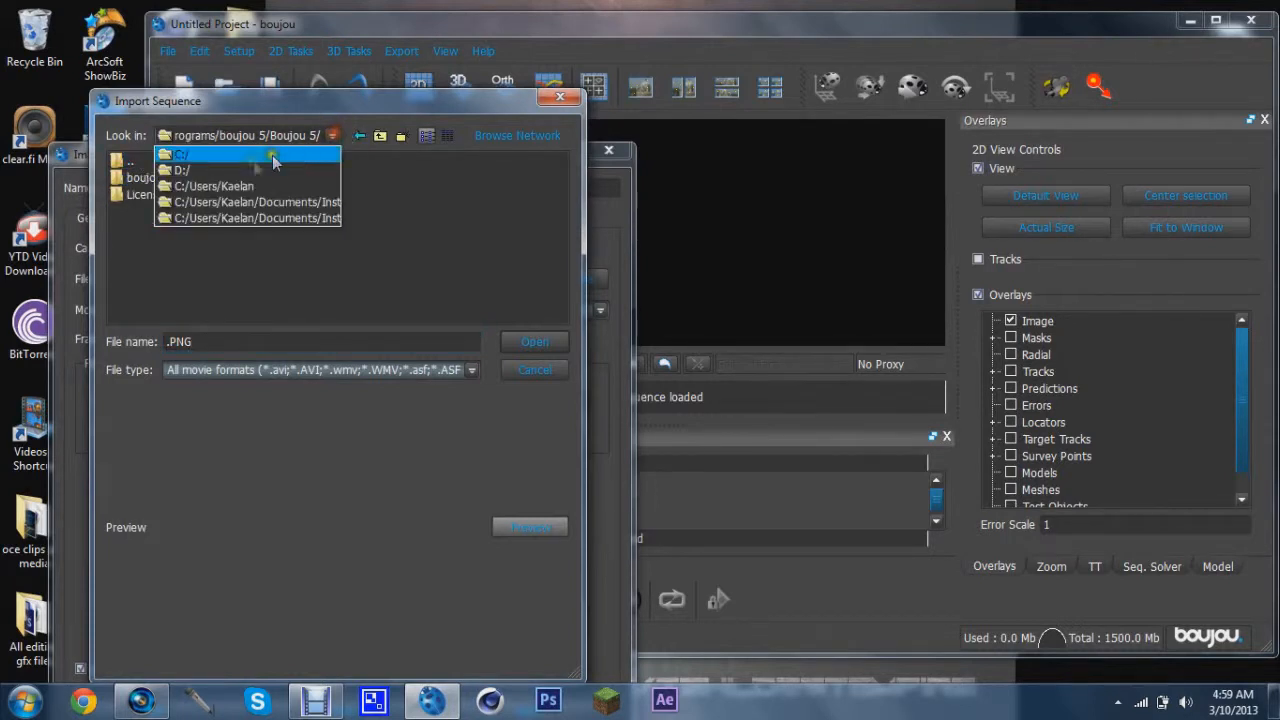
click(220, 184)
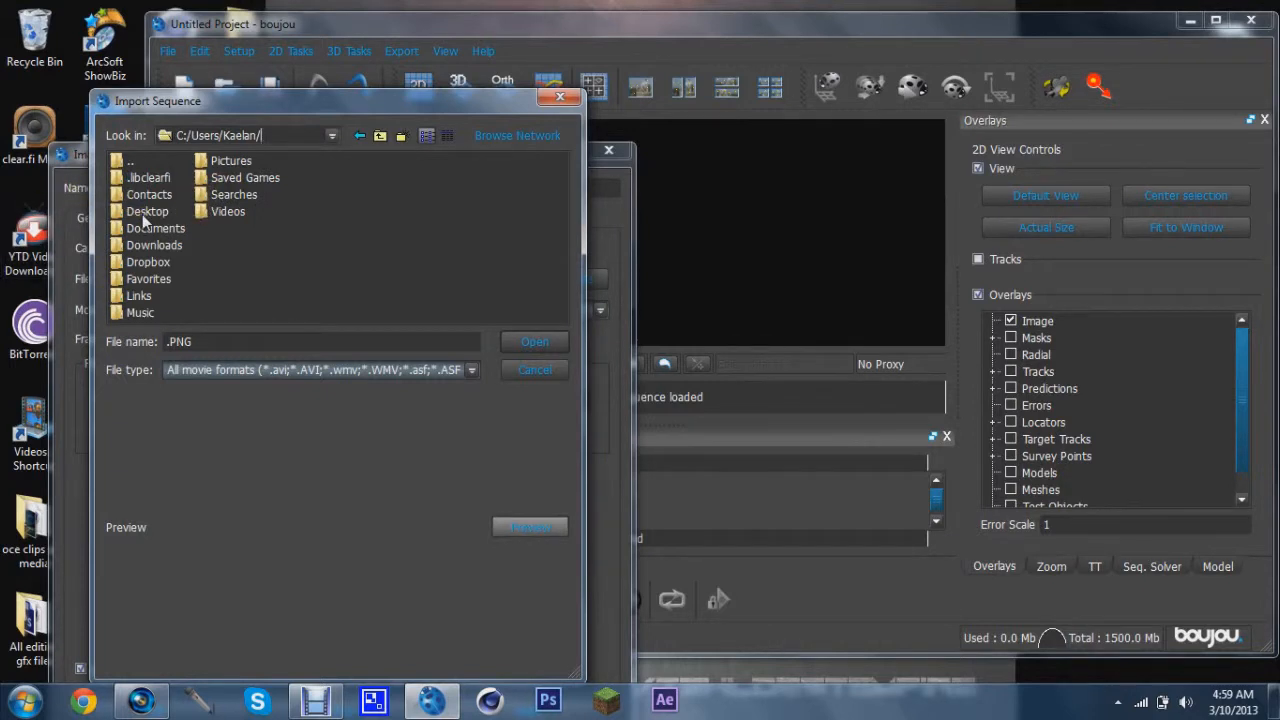
double_click(142, 214)
double_click(138, 262)
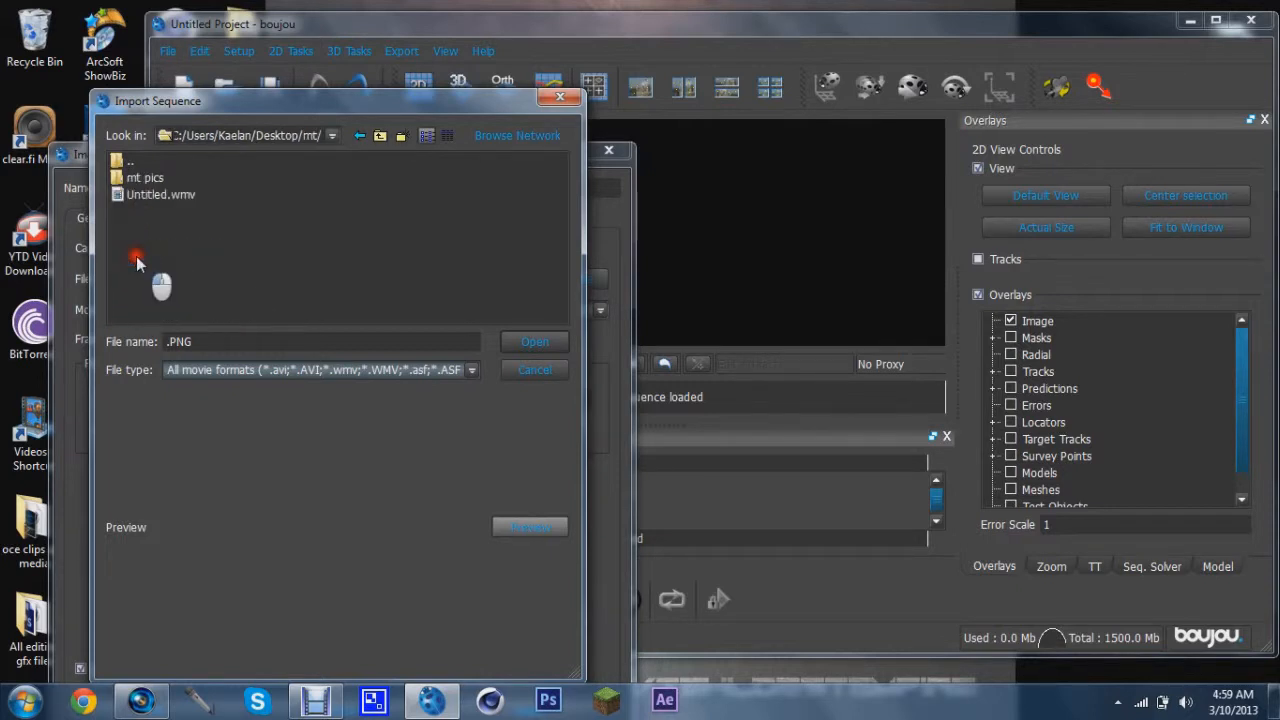
double_click(140, 177)
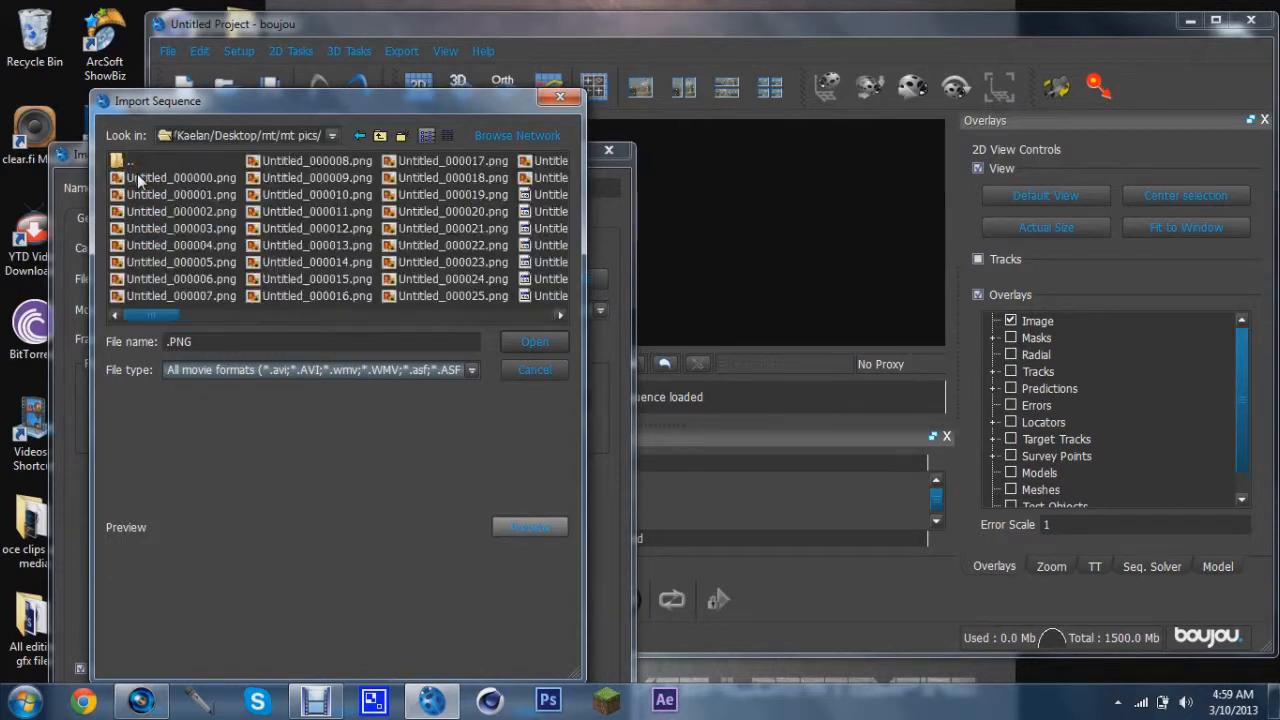
click(168, 178)
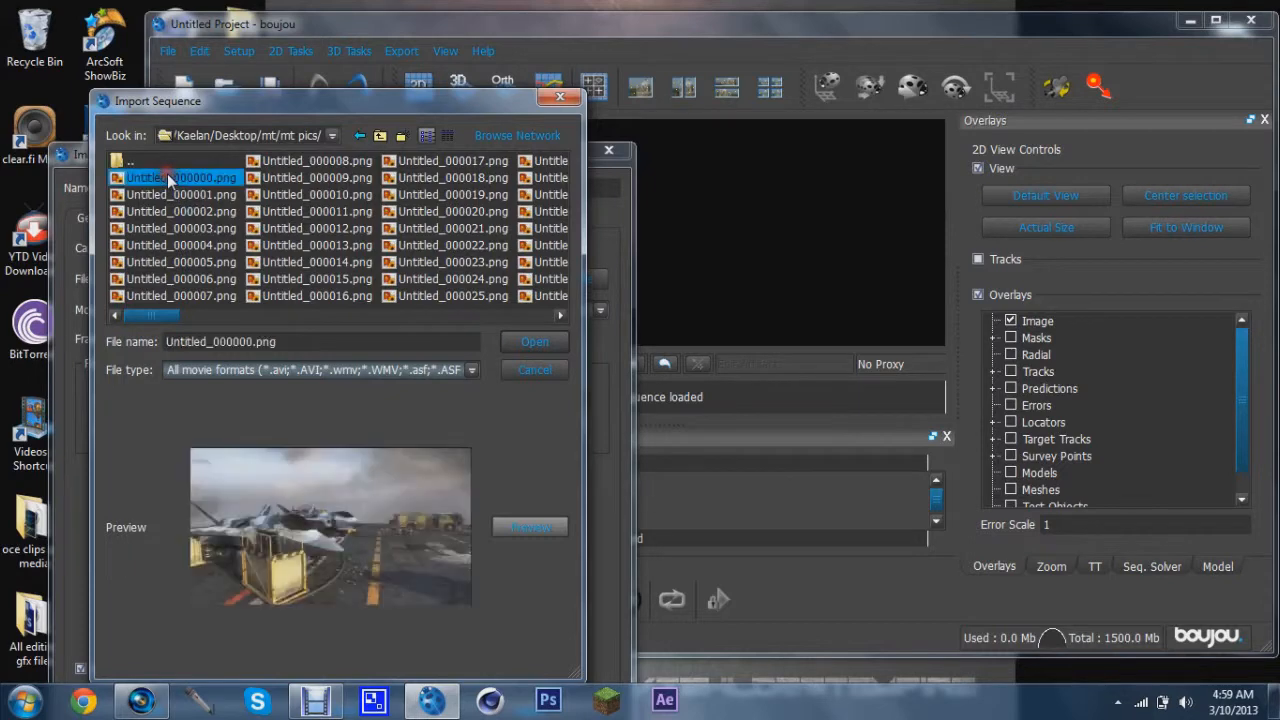
click(534, 341)
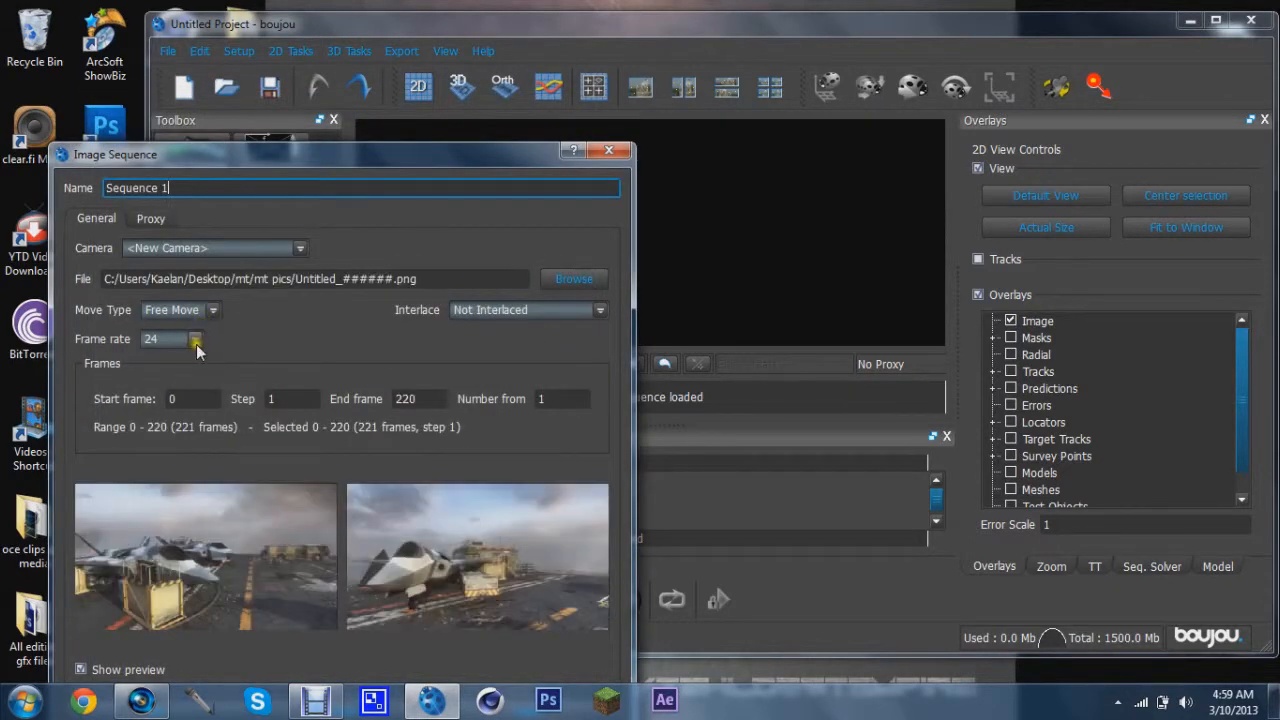
Set the sequence frame rate to 30, apply it without using the alpha channel as a mask, and close the dialog
drag(258, 176, 278, 86)
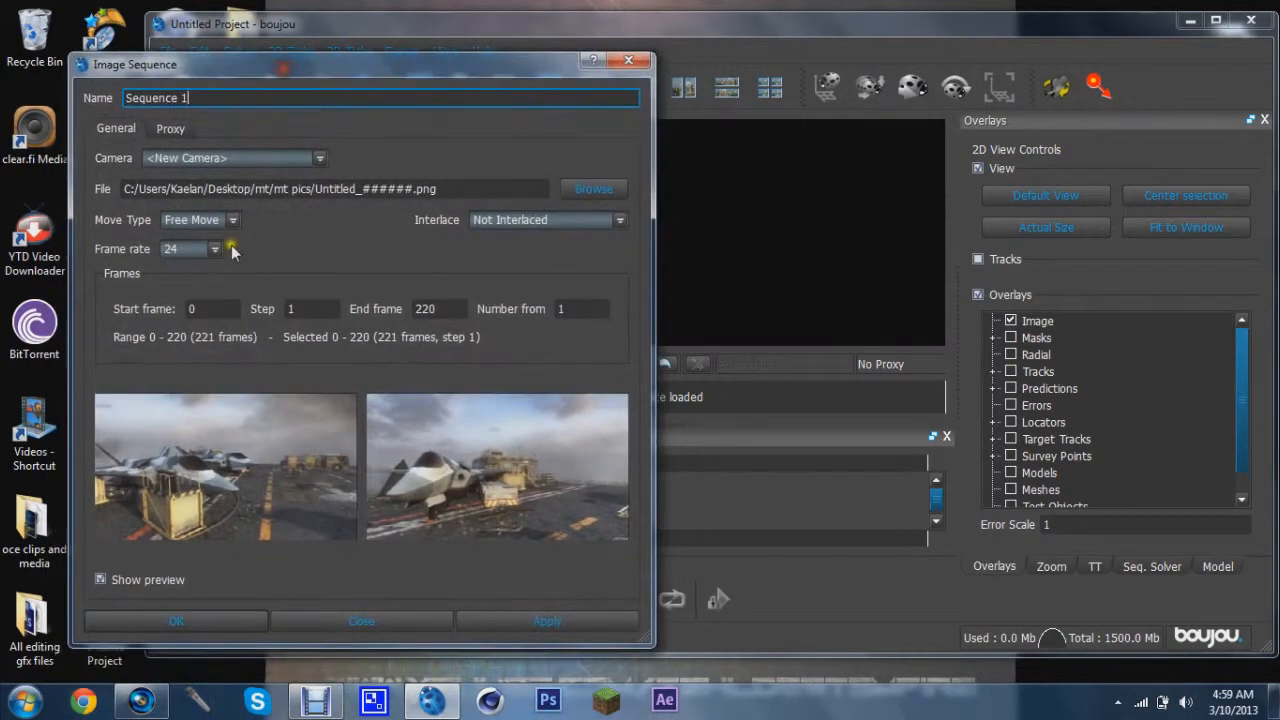
click(219, 250)
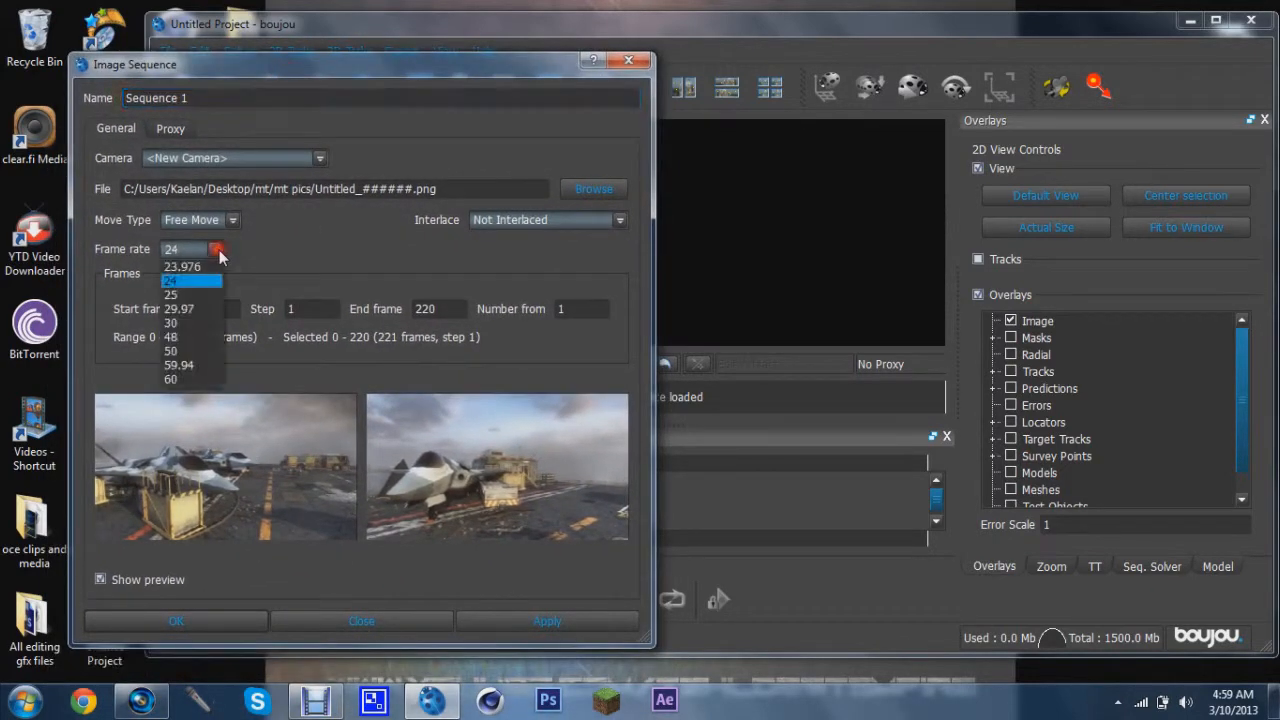
click(167, 322)
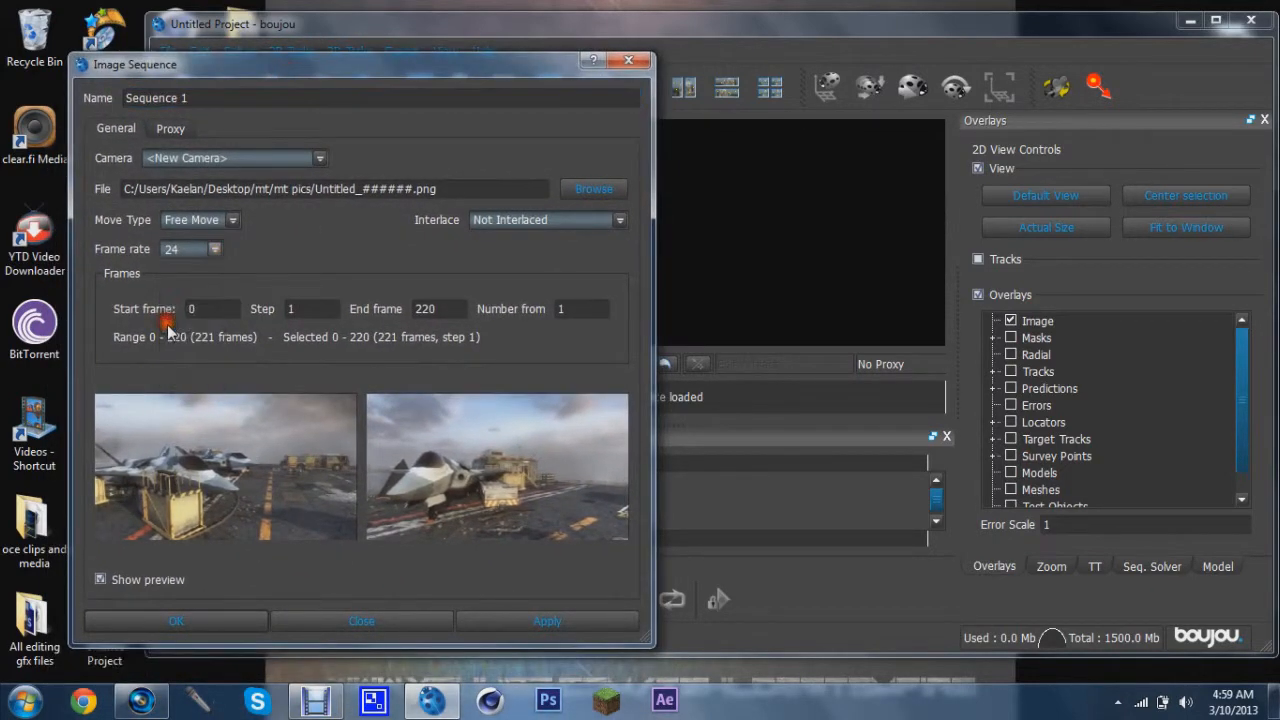
click(500, 614)
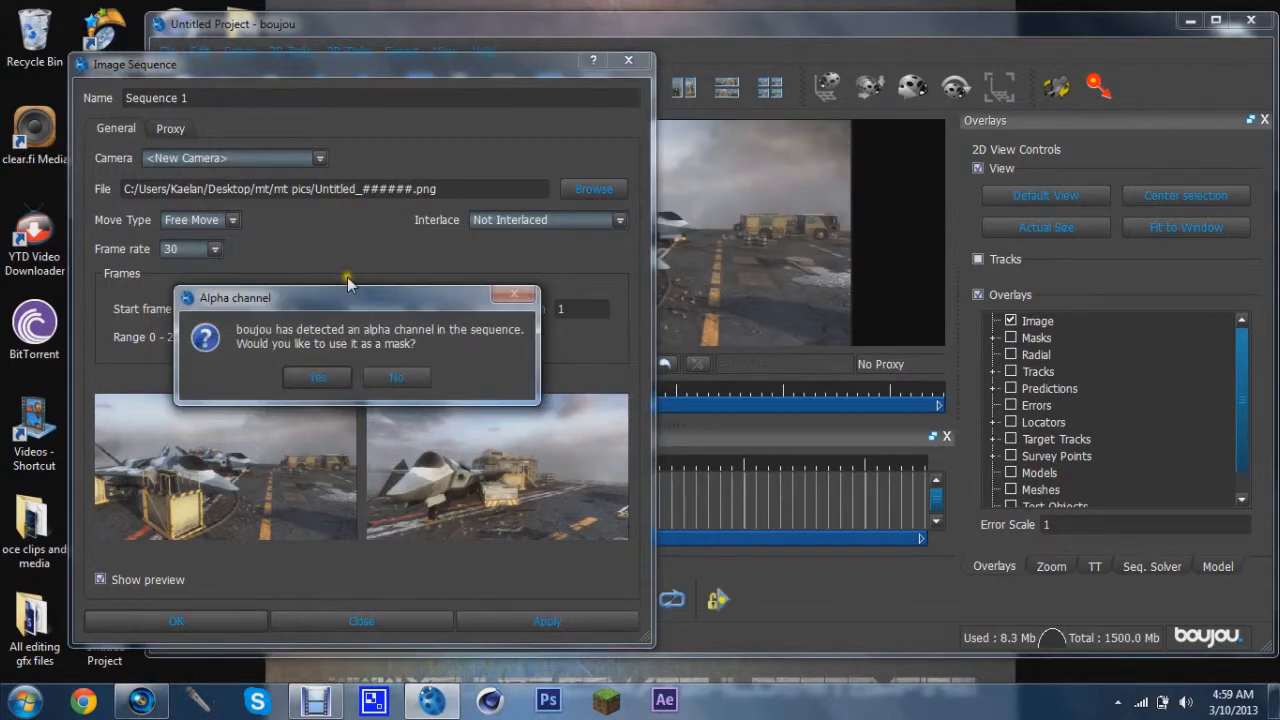
click(390, 377)
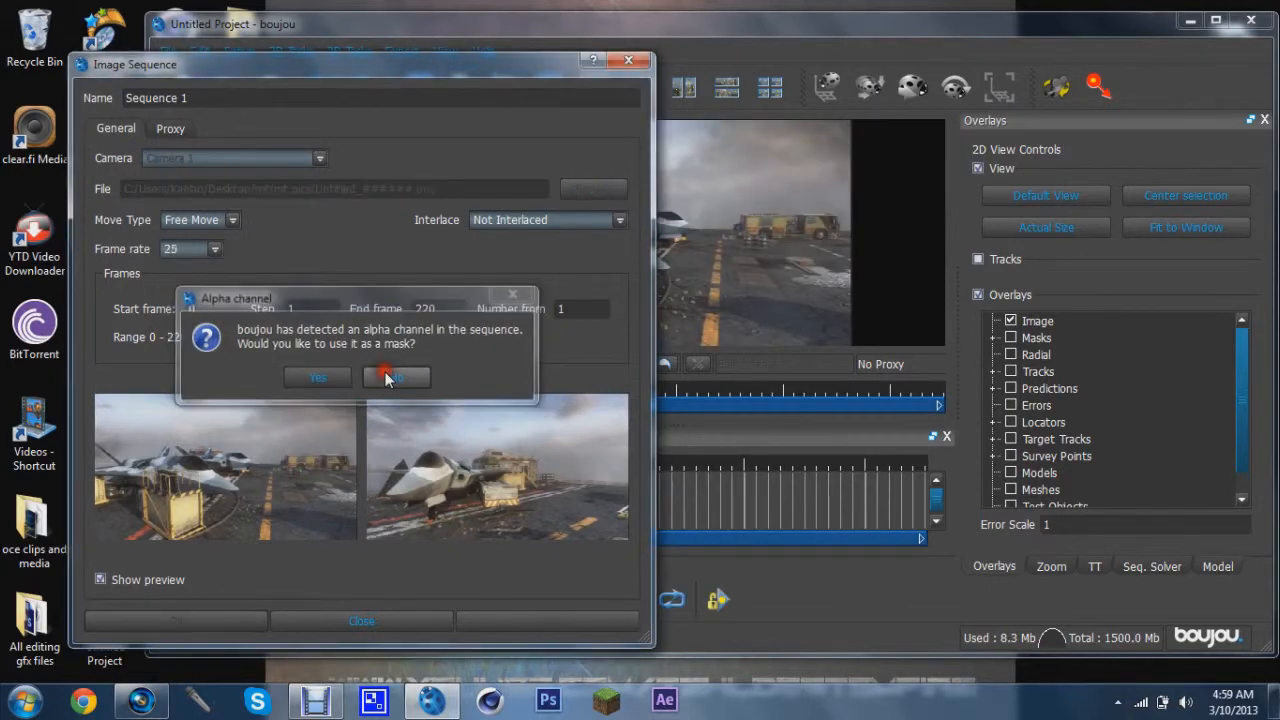
click(215, 249)
click(175, 322)
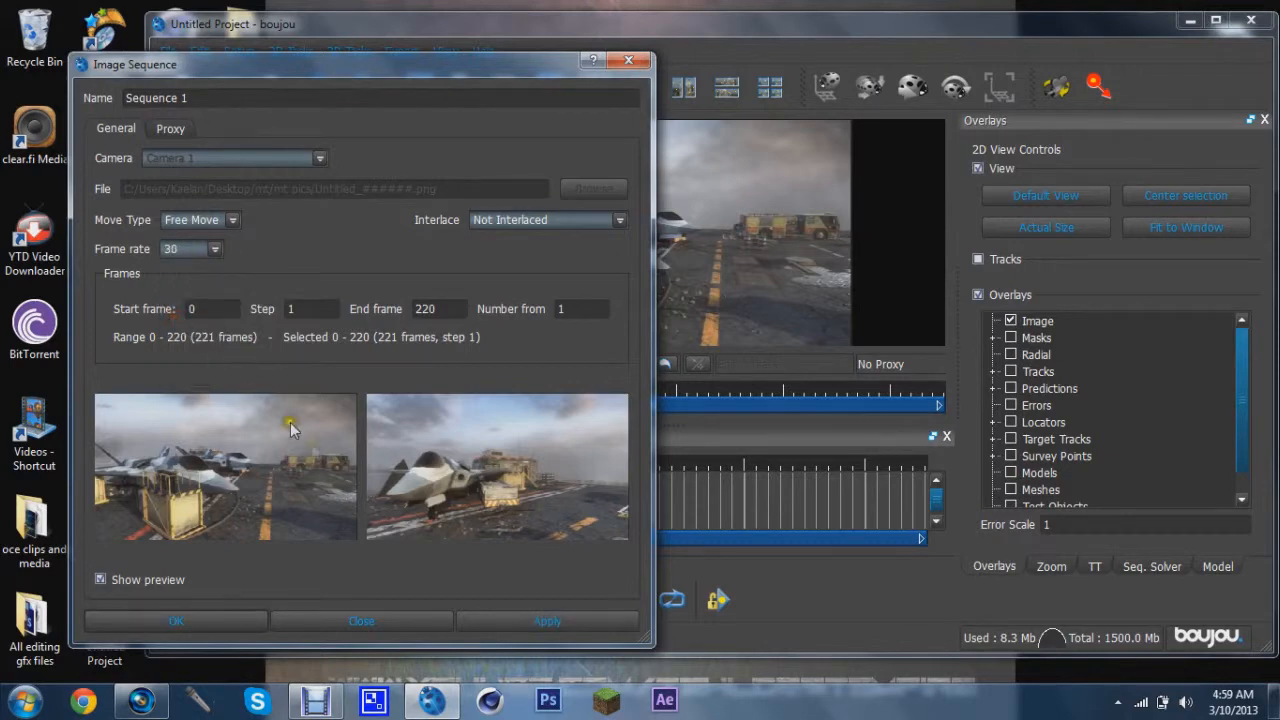
click(499, 621)
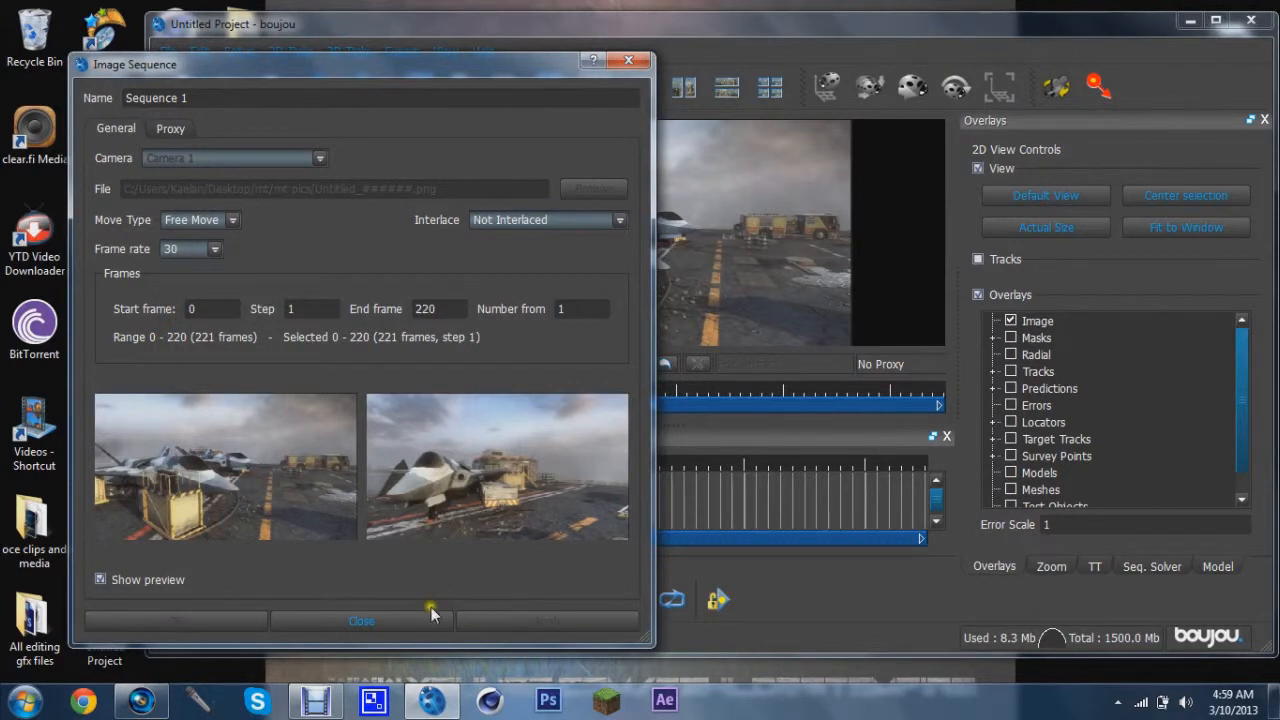
click(422, 620)
Run feature tracking on all frames of Sequence 1
drag(557, 400, 357, 348)
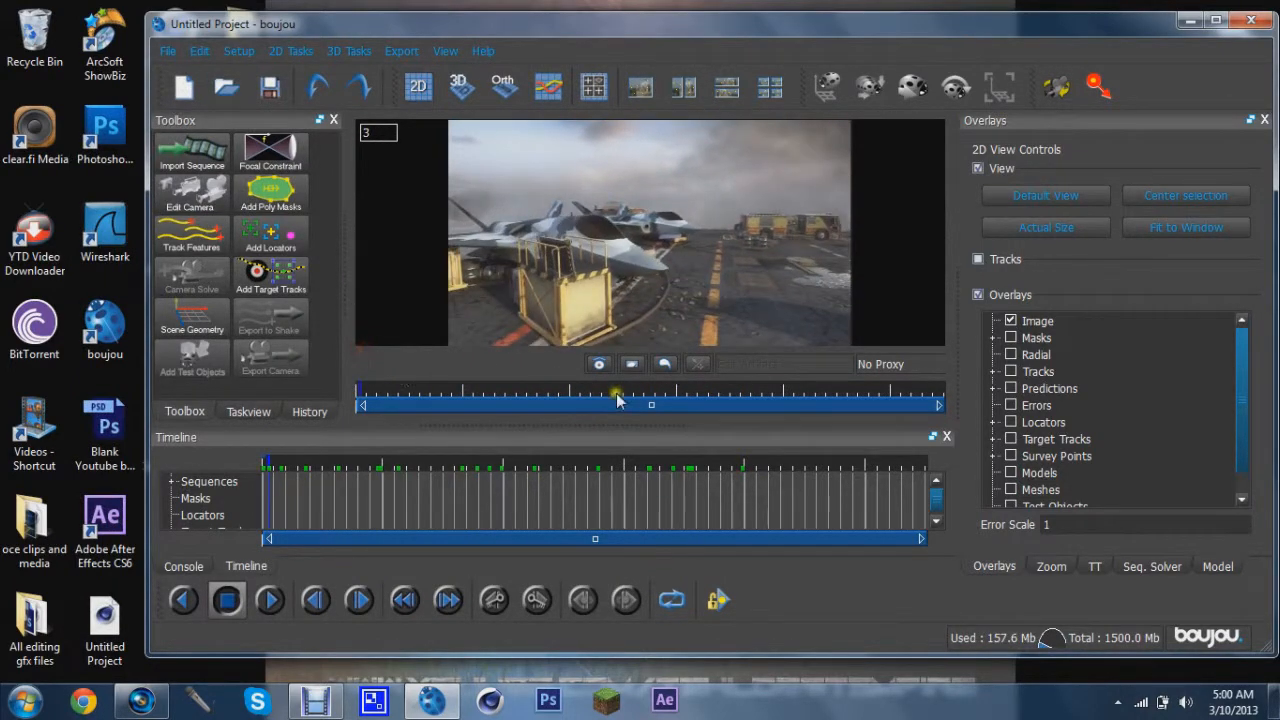
drag(410, 390, 360, 420)
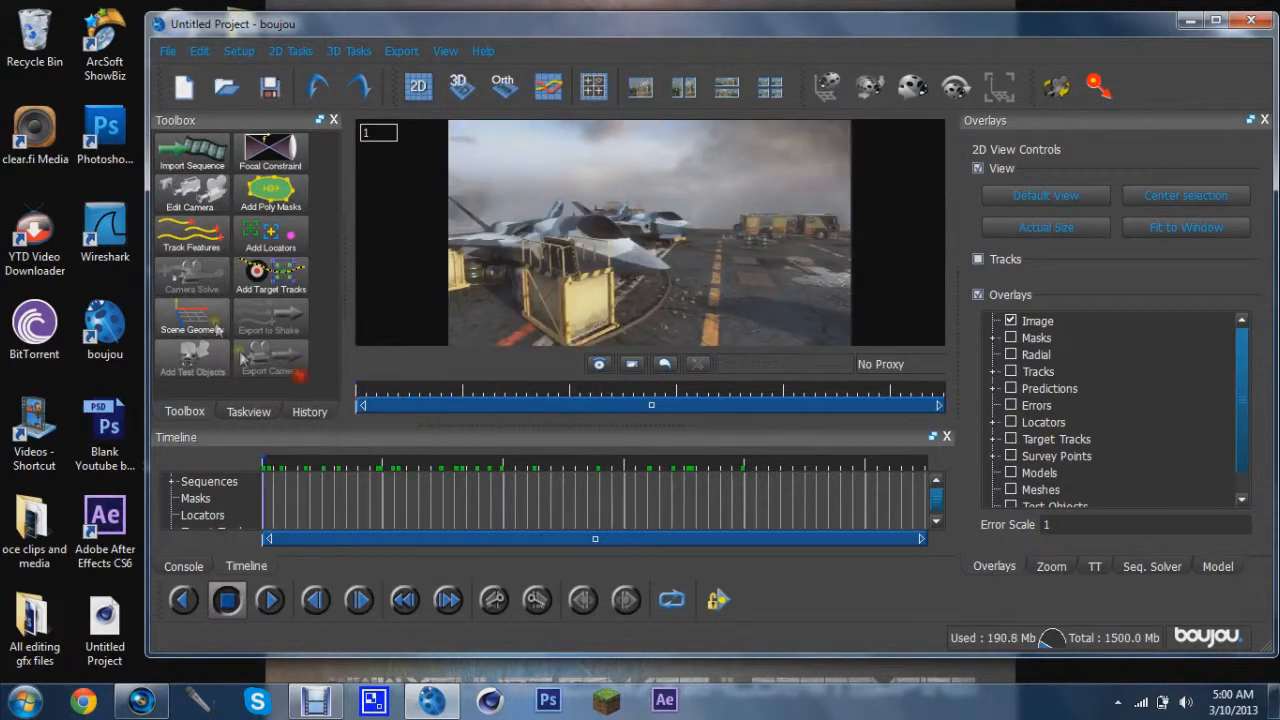
click(199, 243)
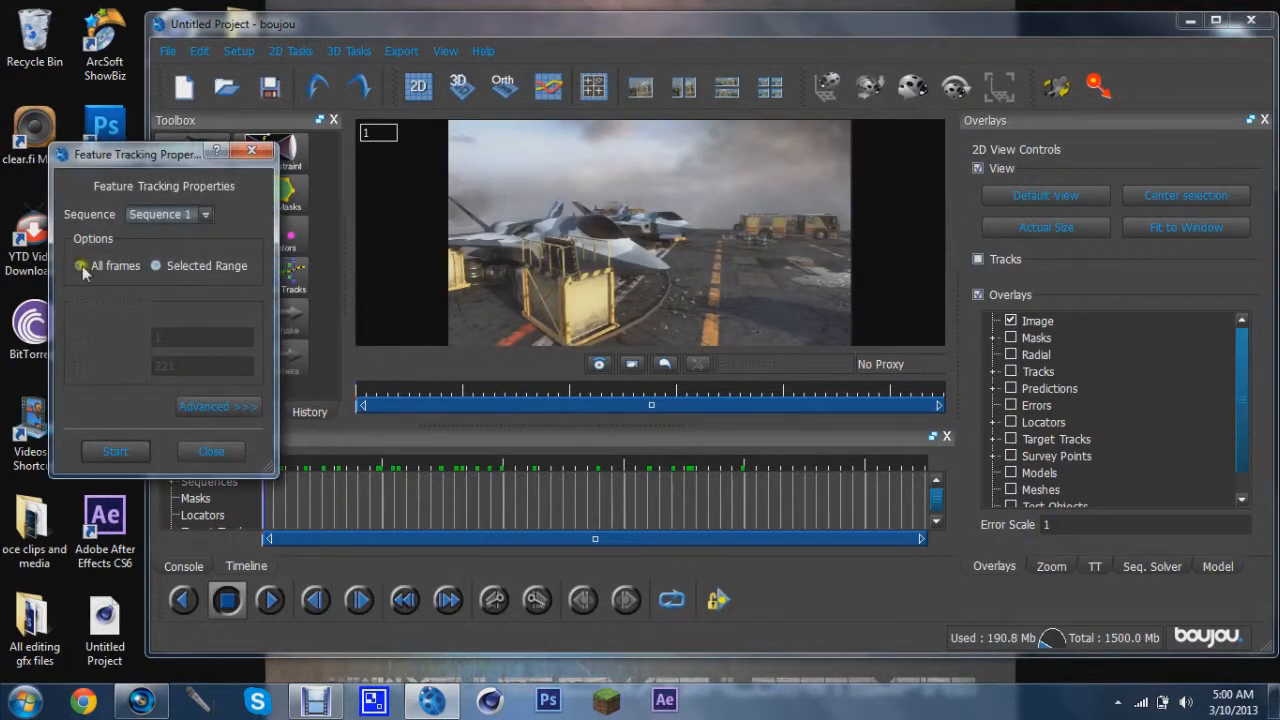
click(118, 451)
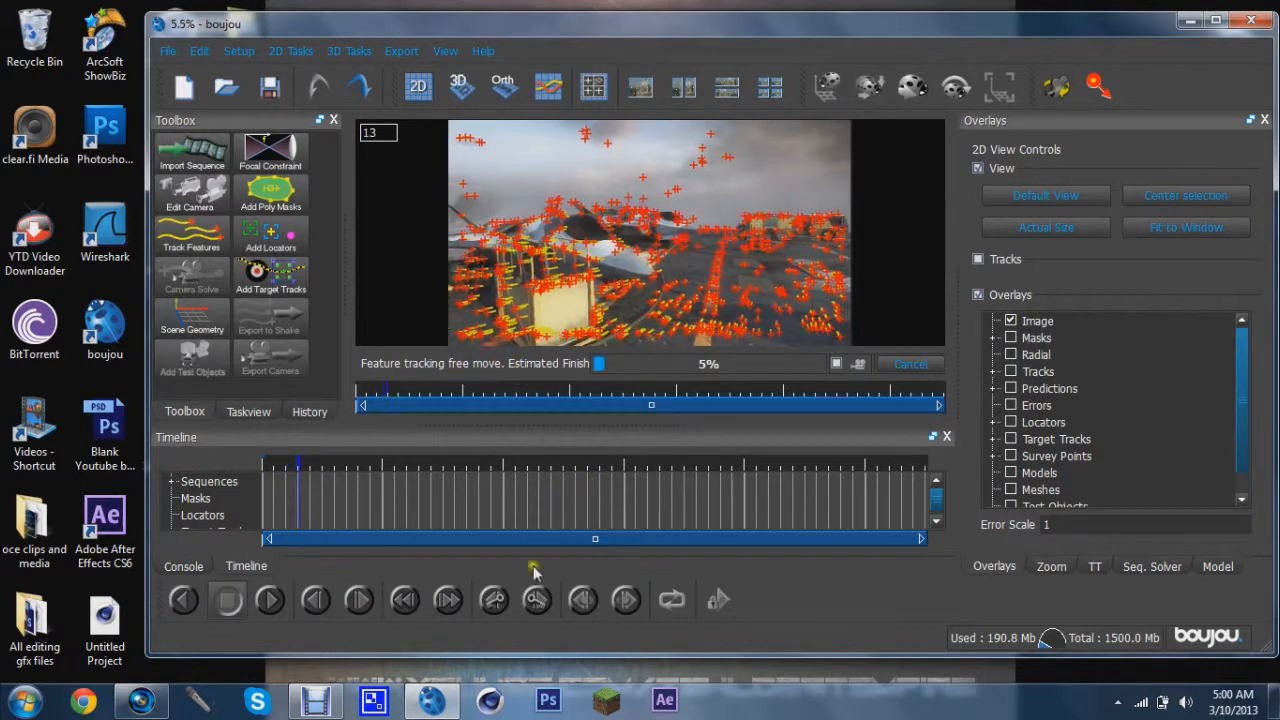
click(315, 703)
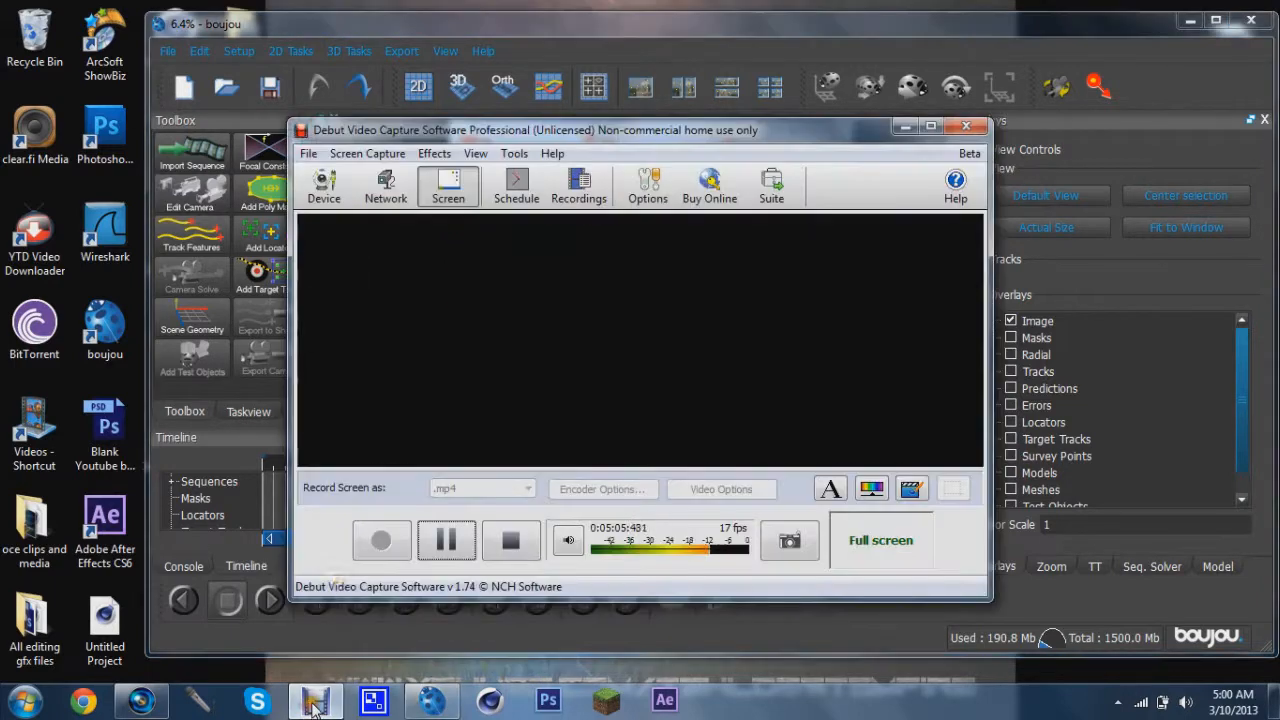
click(446, 540)
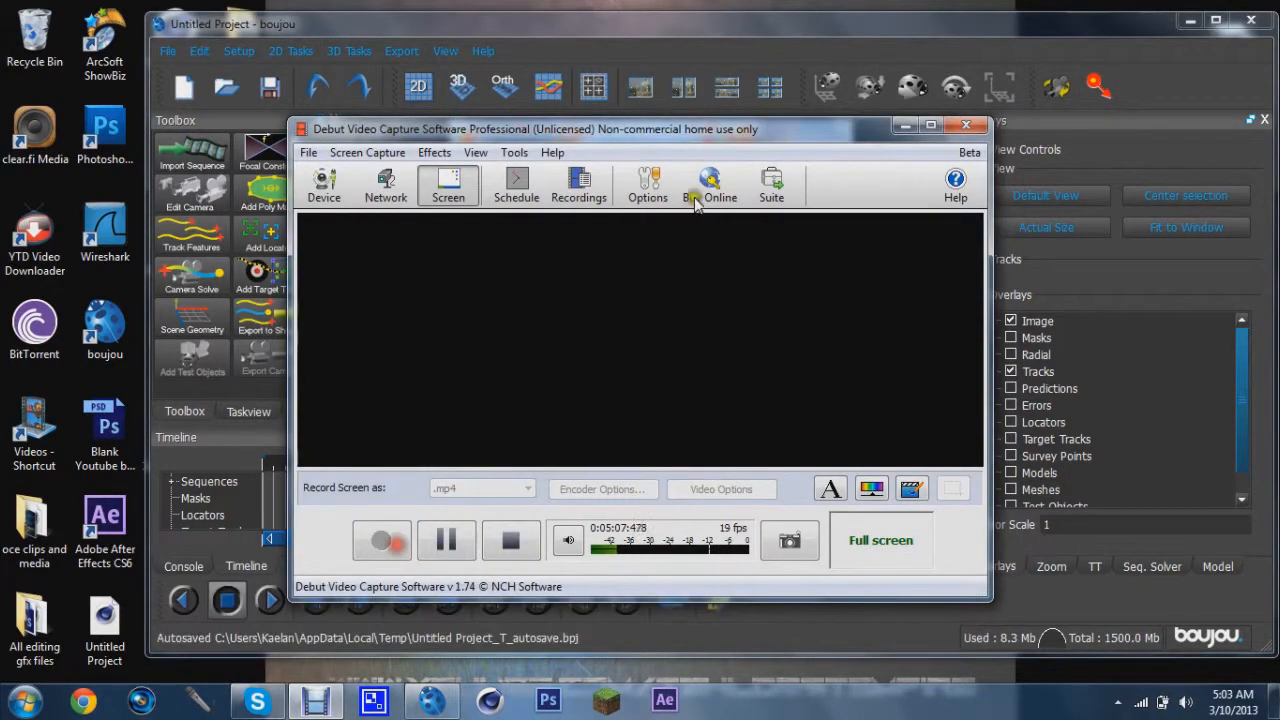
click(904, 125)
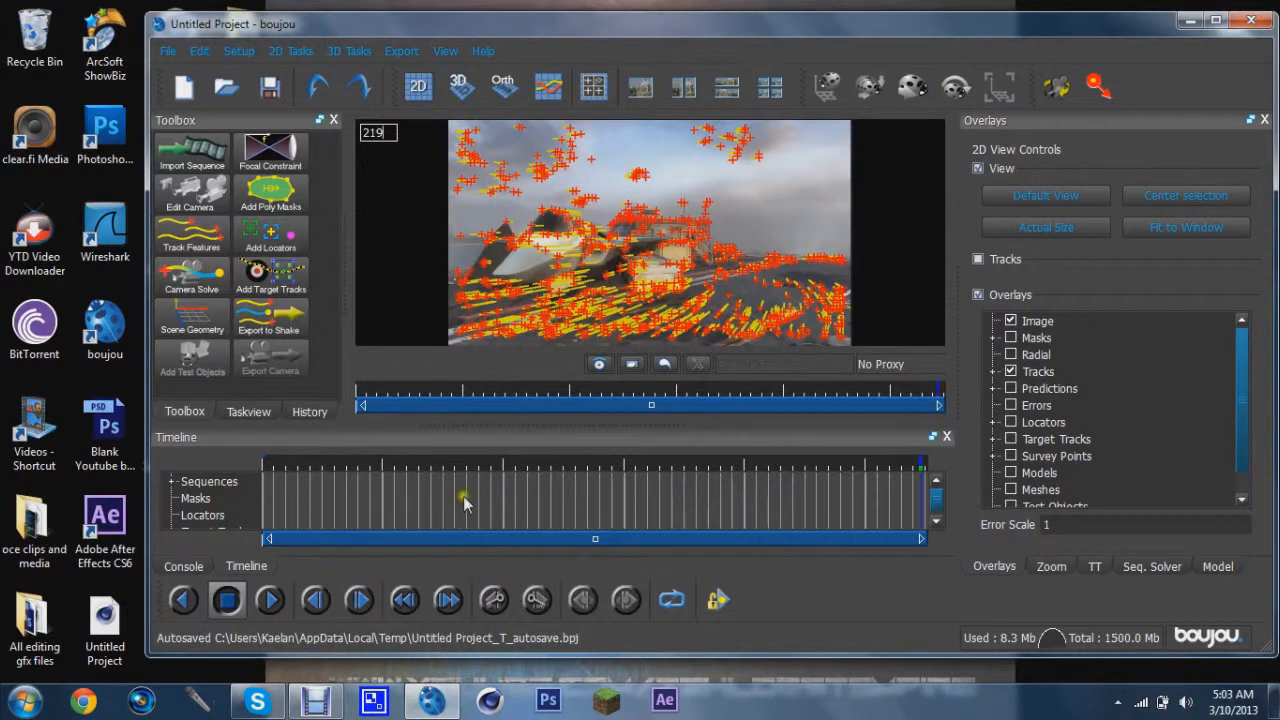
Run a camera solve on all frames with camera path smoothness optimization enabled
click(498, 388)
drag(504, 388, 568, 386)
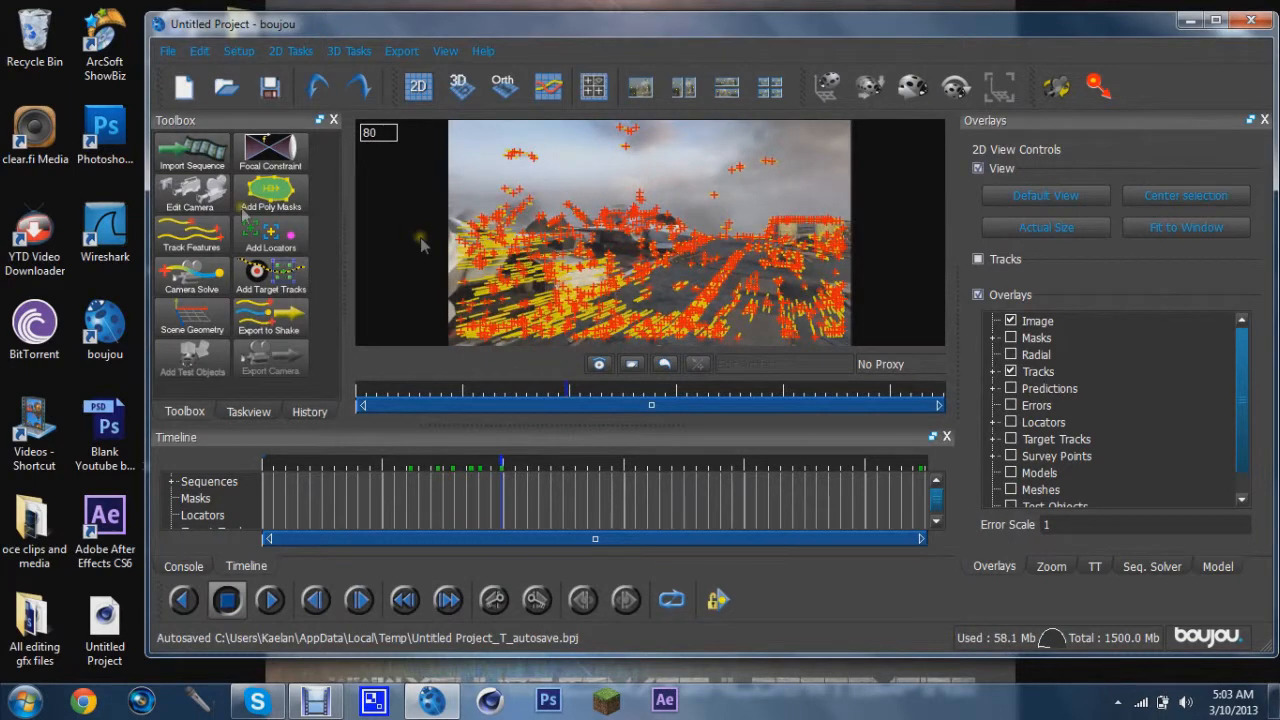
click(192, 272)
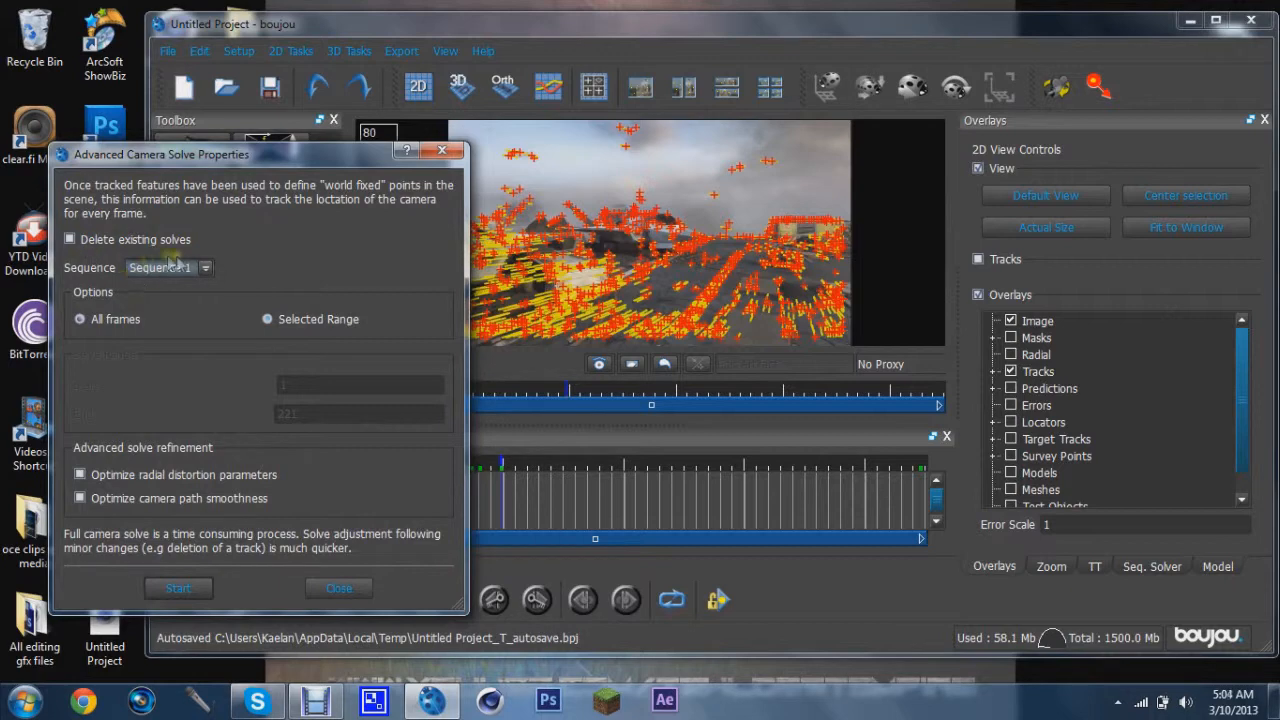
click(81, 498)
click(178, 588)
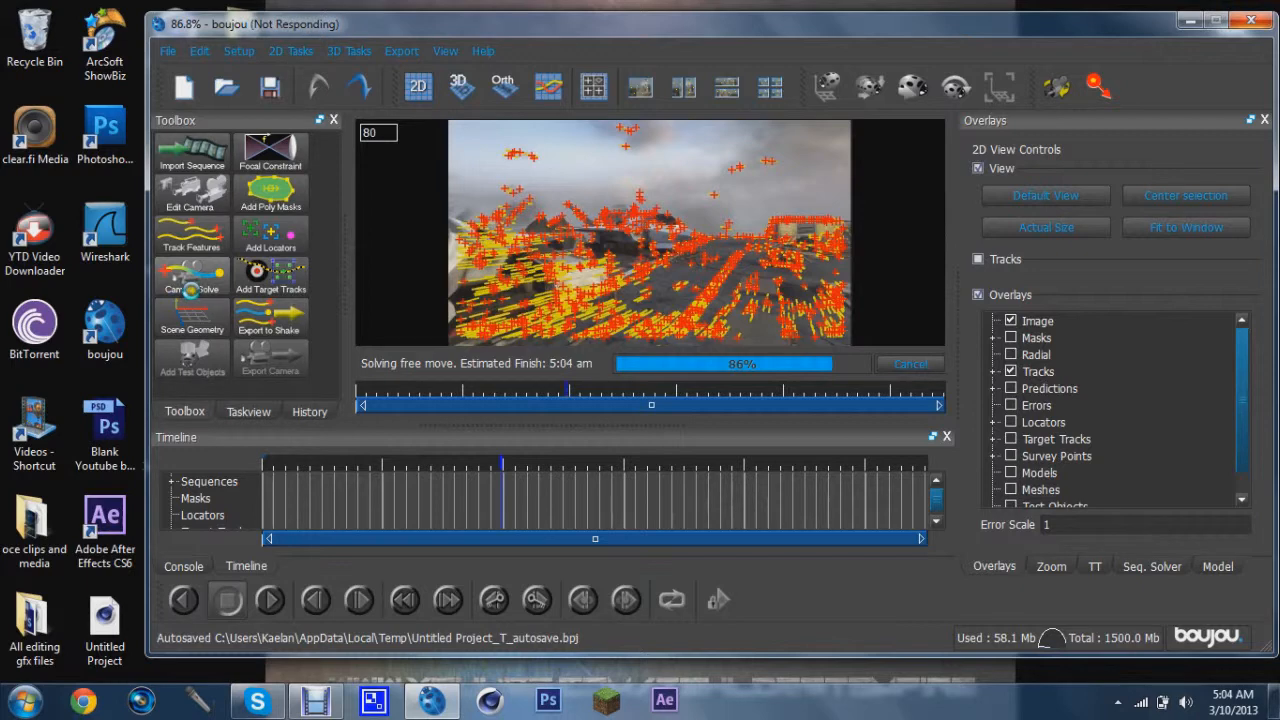
Add an origin coordinate frame hint in Scene Geometry and connect it to a selected track point on the deck
click(457, 457)
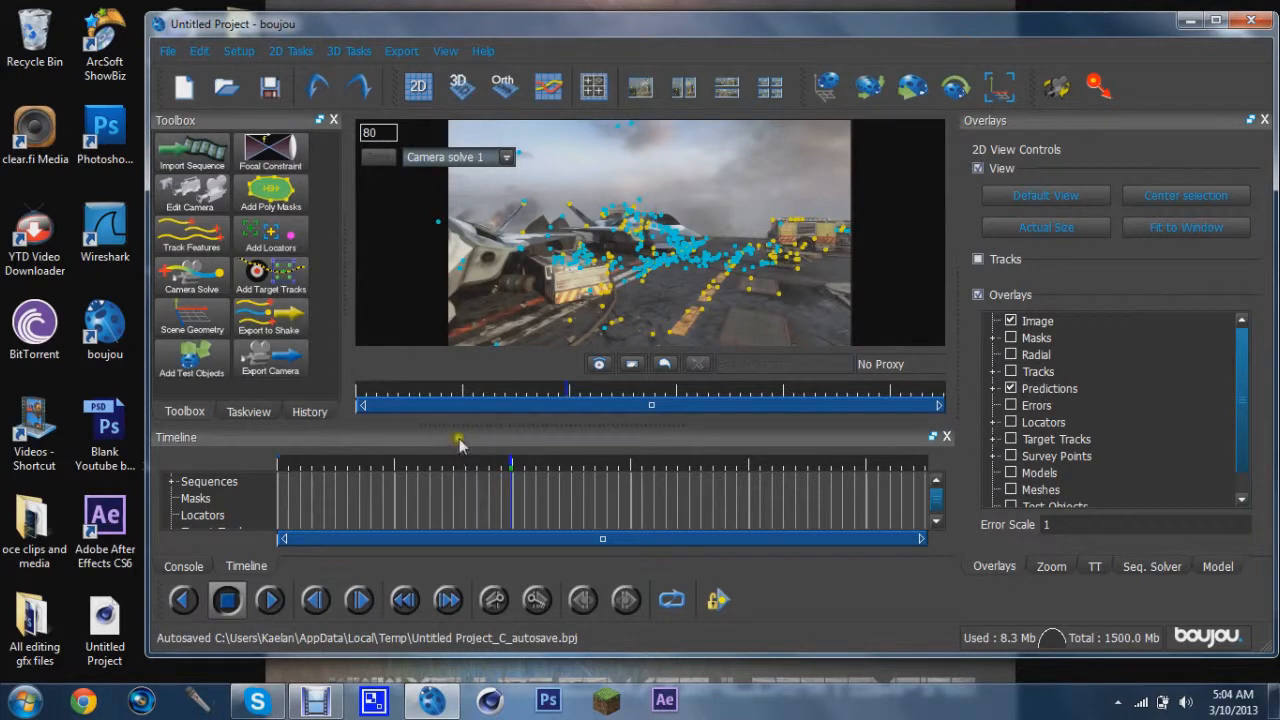
drag(497, 390, 782, 396)
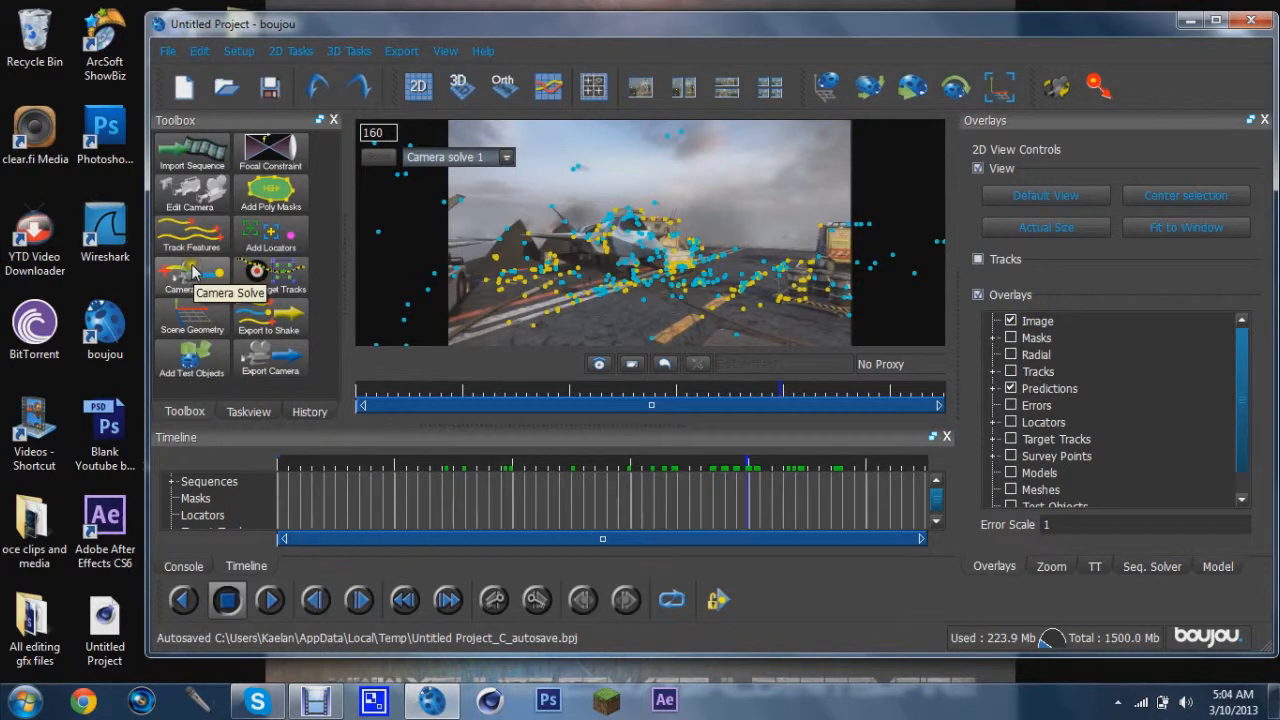
drag(733, 397, 800, 398)
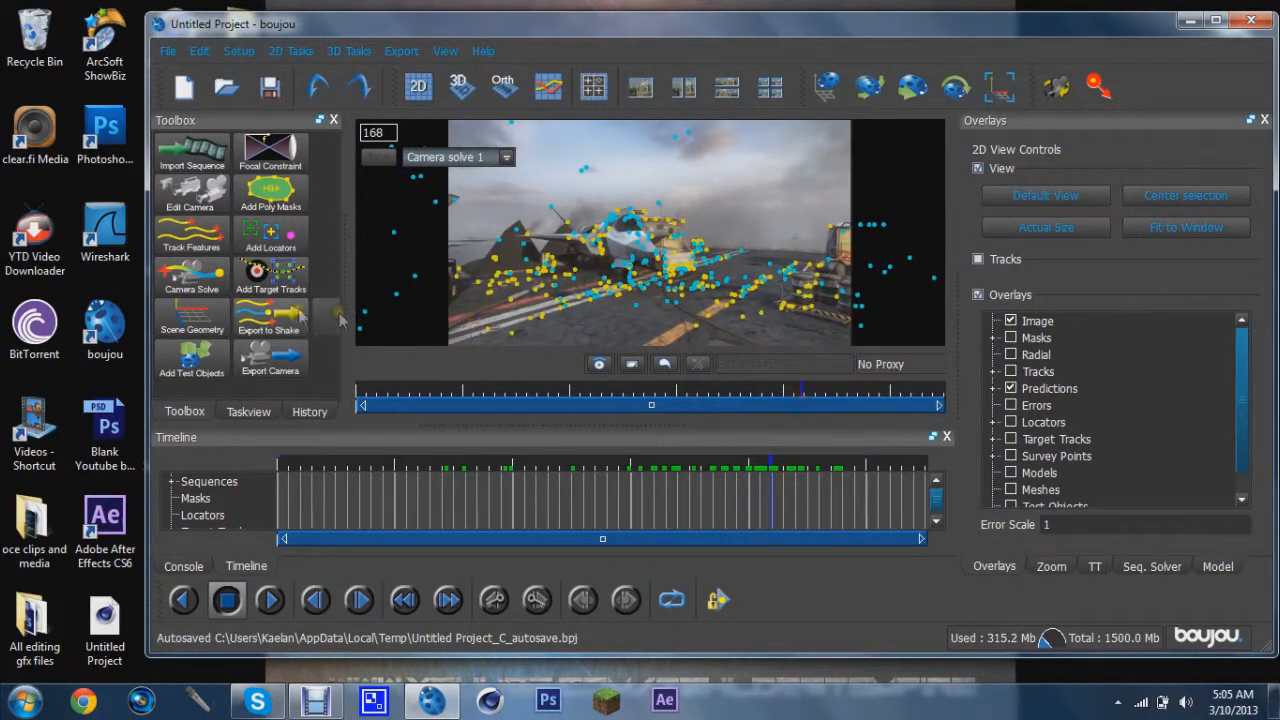
click(168, 328)
drag(232, 155, 195, 56)
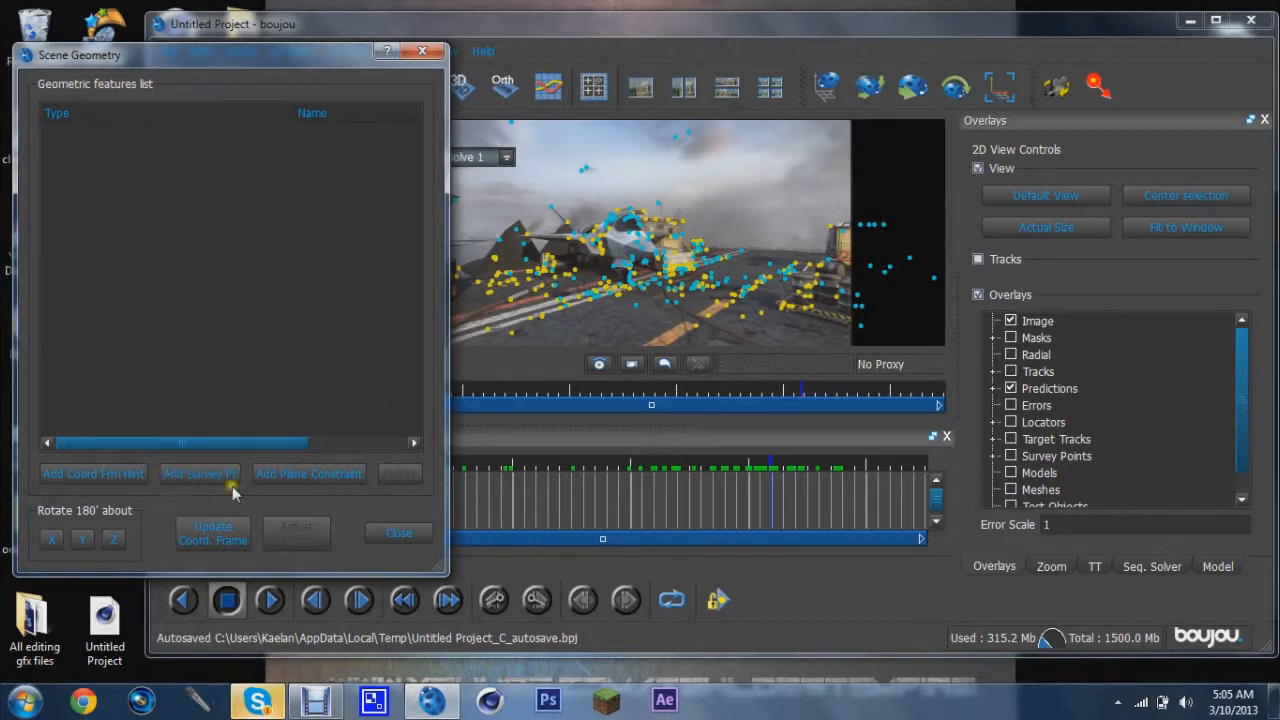
click(93, 474)
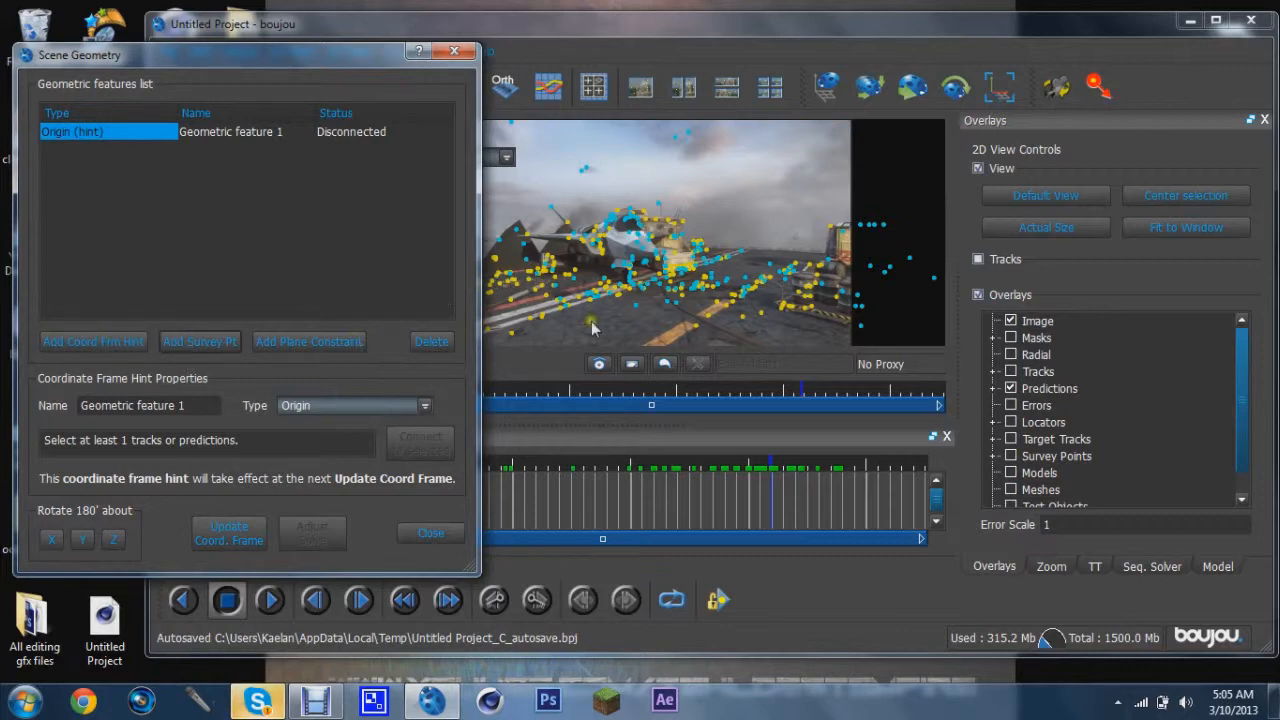
drag(345, 60, 313, 57)
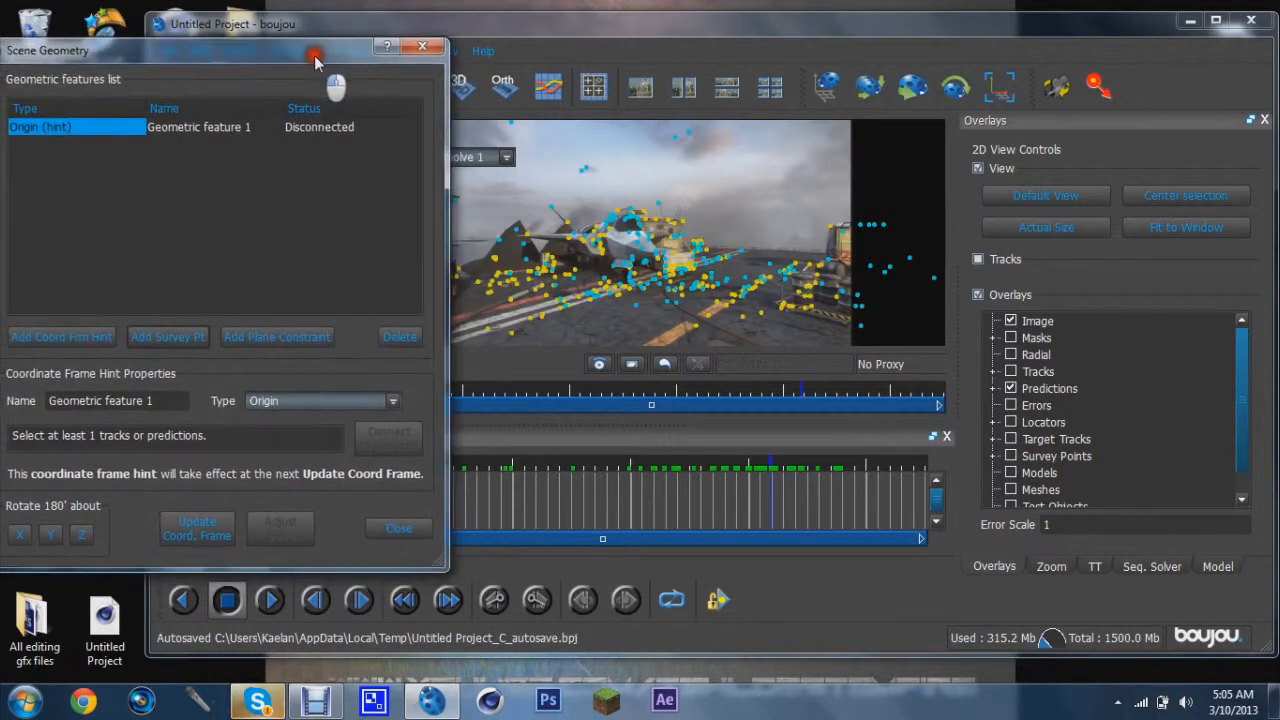
click(561, 313)
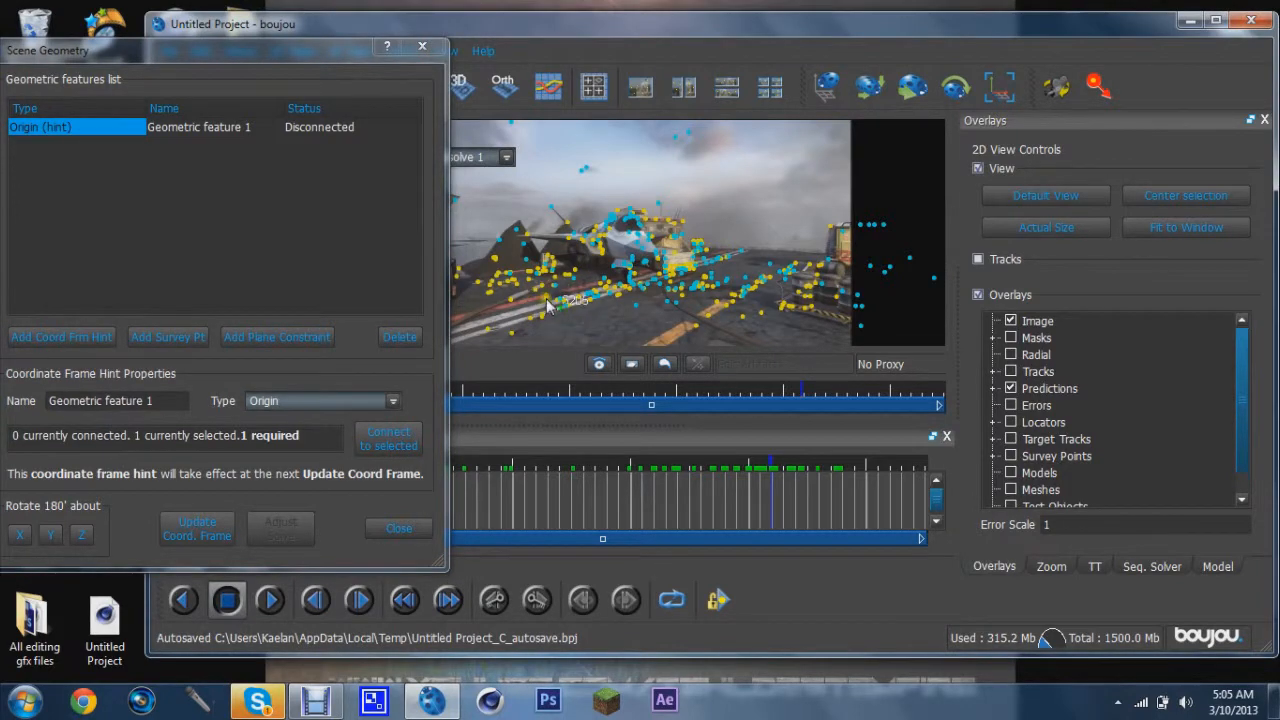
click(383, 447)
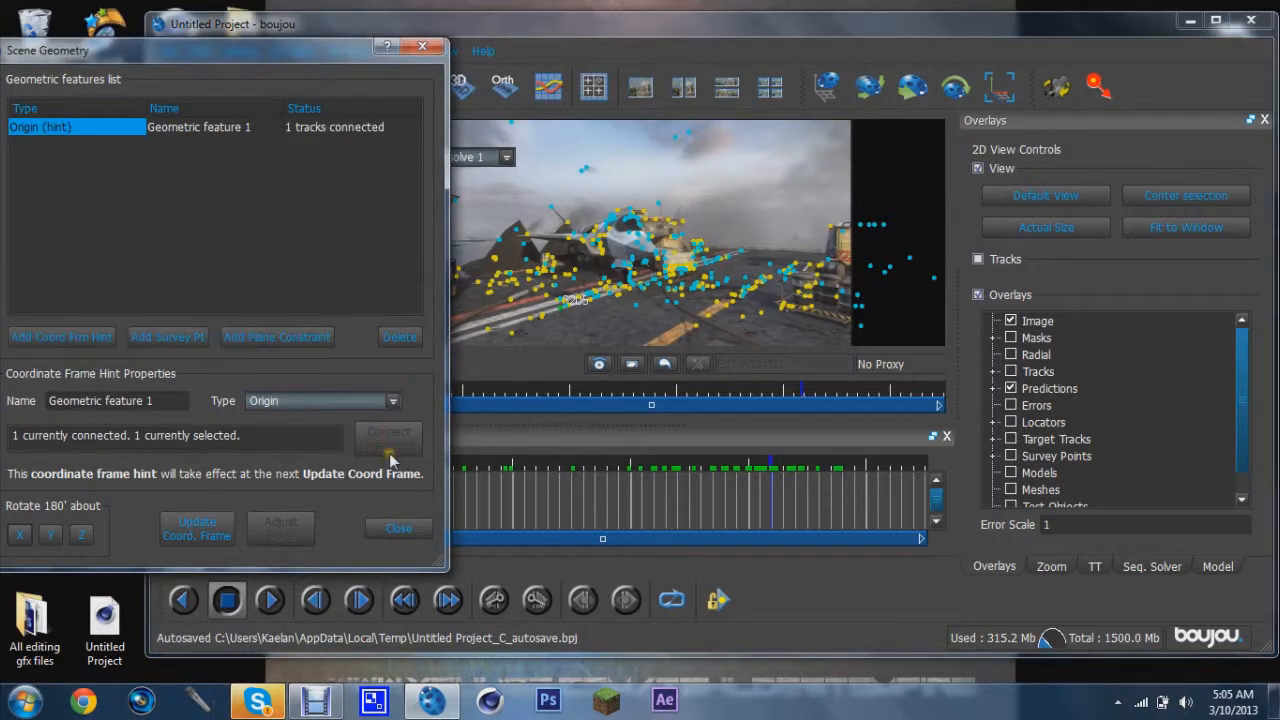
Add a new coordinate frame hint in Scene Geometry and set its type to x-axis
click(66, 340)
click(349, 400)
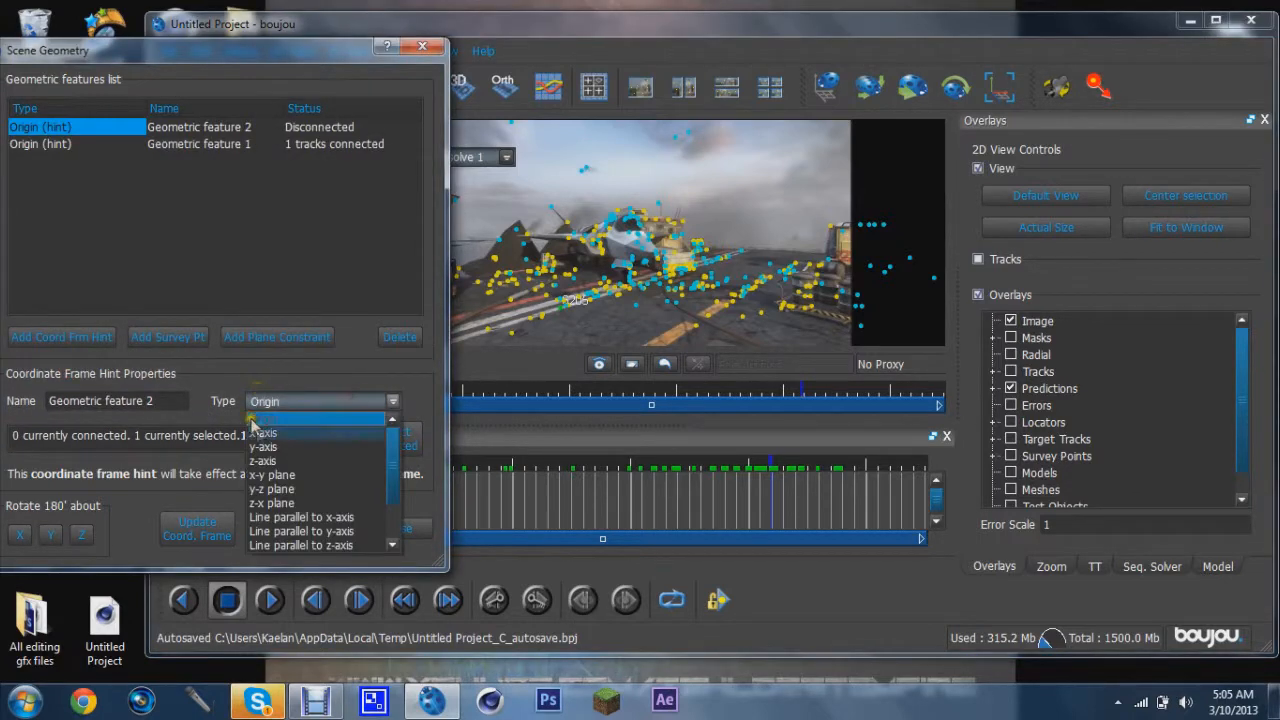
click(268, 430)
click(278, 401)
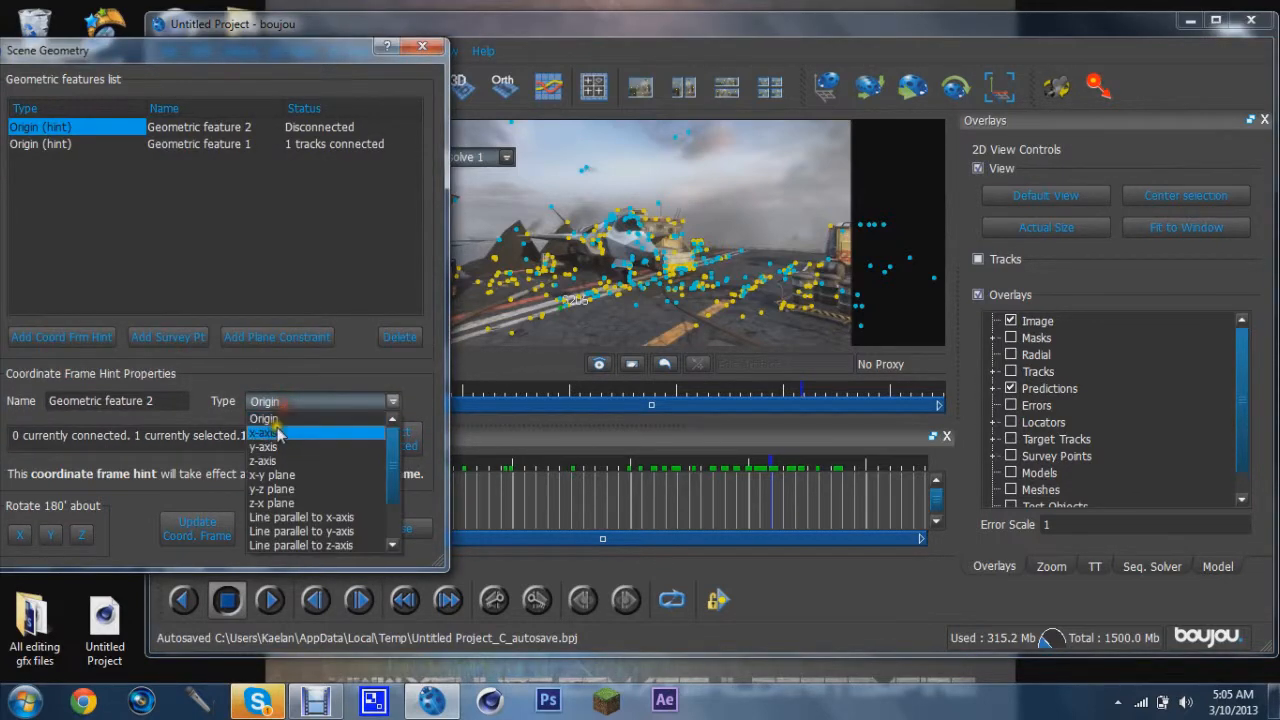
click(276, 430)
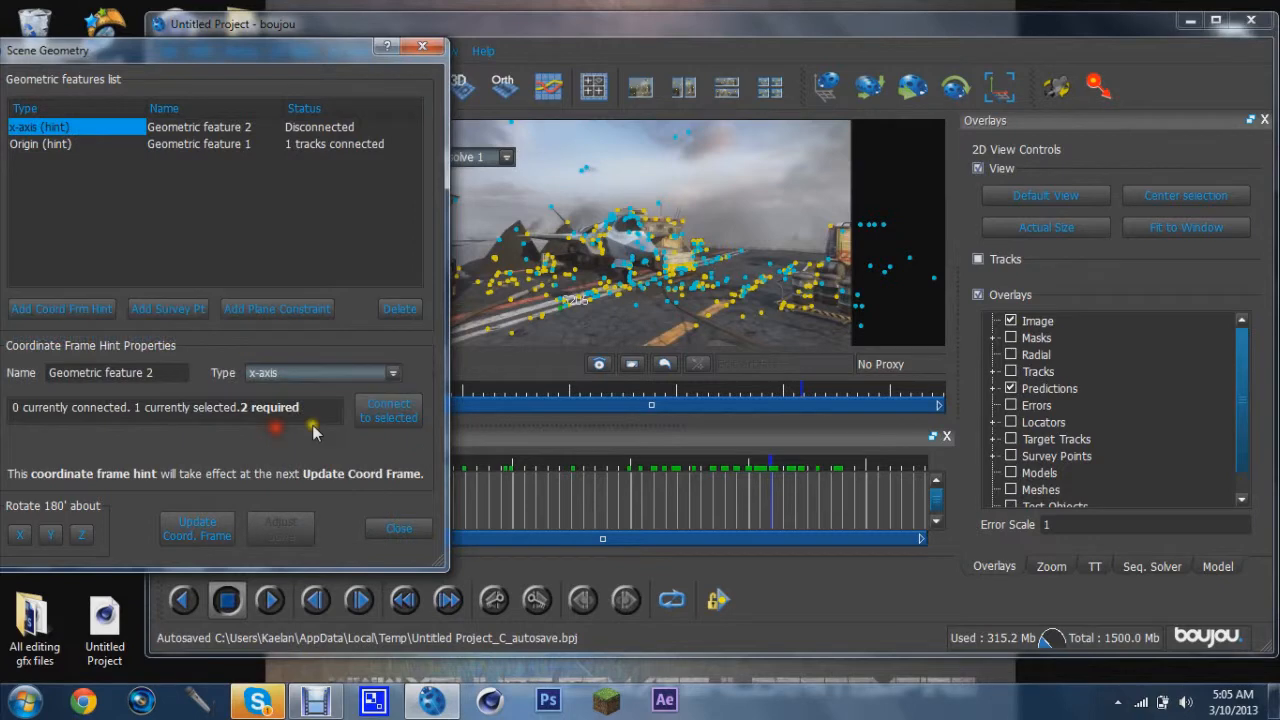
Select two track points along the deck and connect them to the x-axis hint
ctrl+click(559, 314)
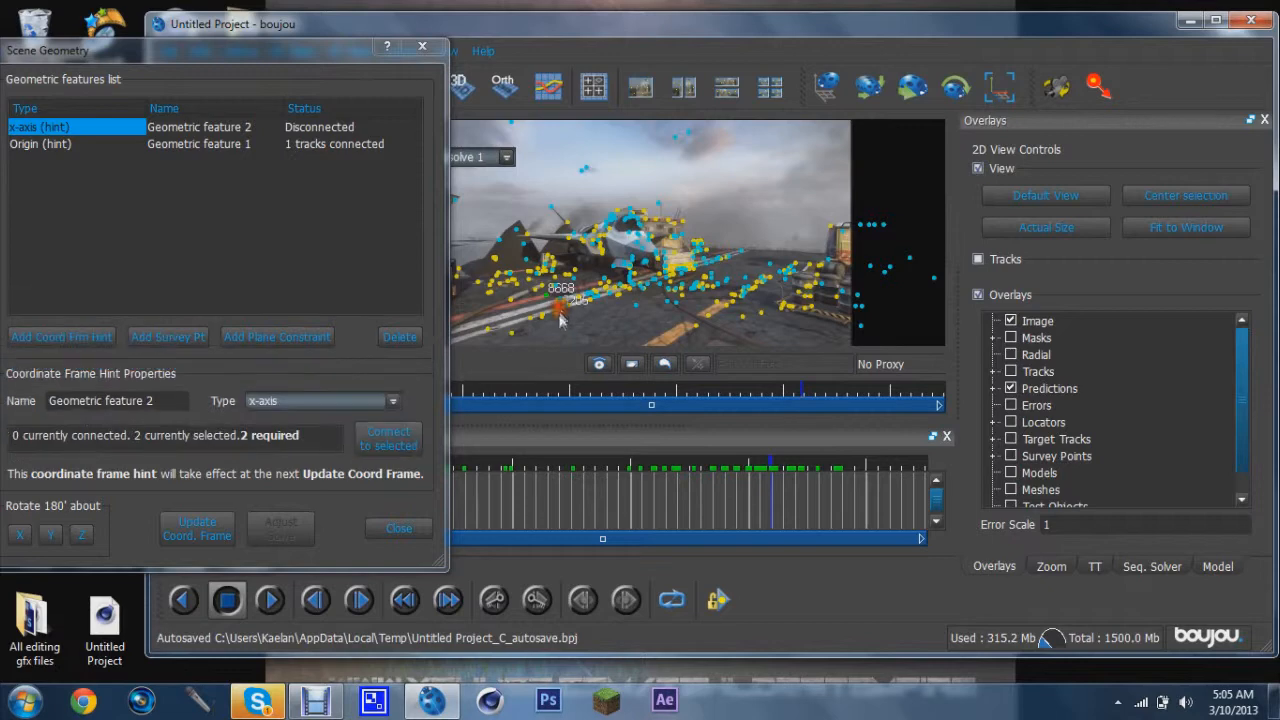
ctrl+click(559, 314)
ctrl+click(561, 315)
click(380, 447)
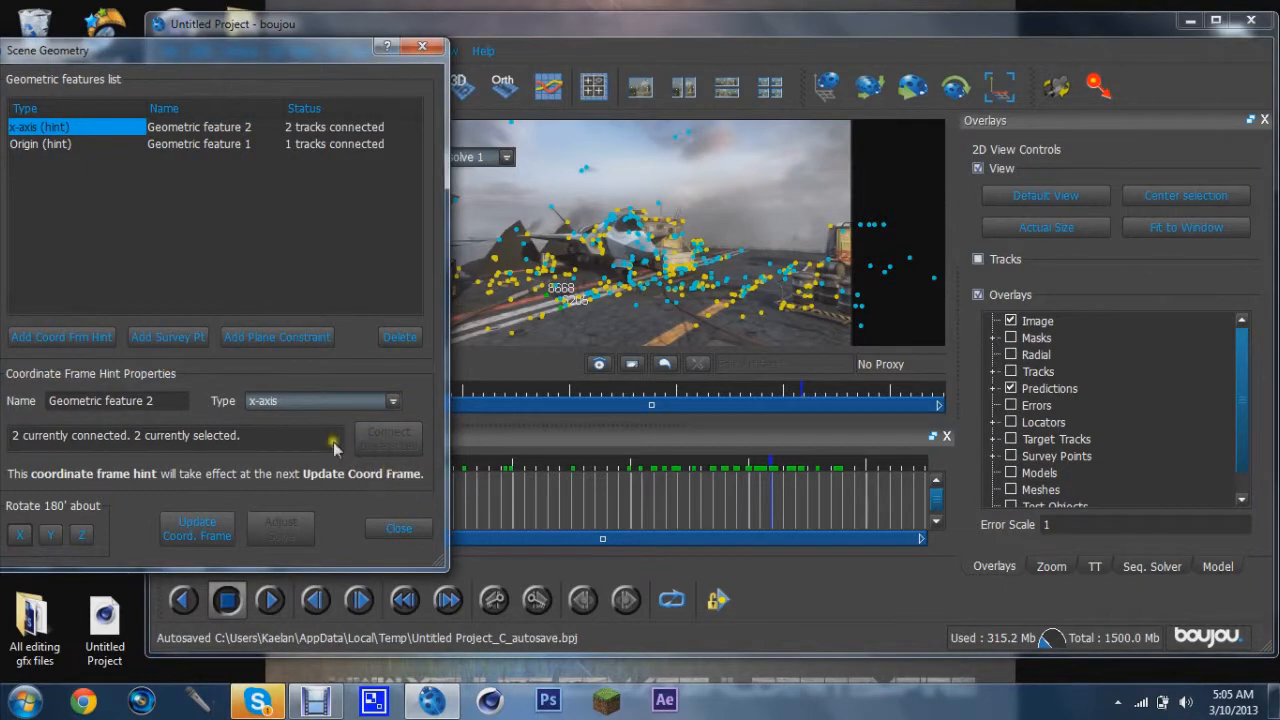
Add a y-axis coordinate frame hint and connect it to two selected track points on the deck
click(70, 337)
click(285, 399)
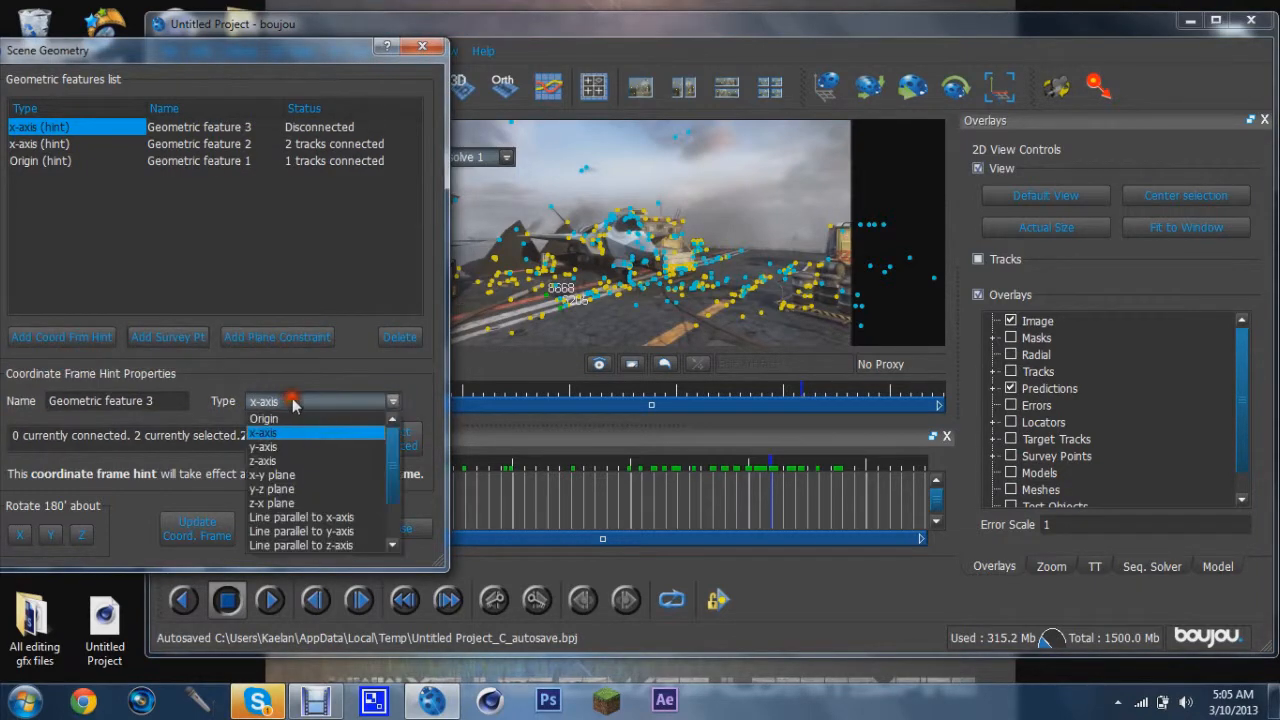
click(295, 460)
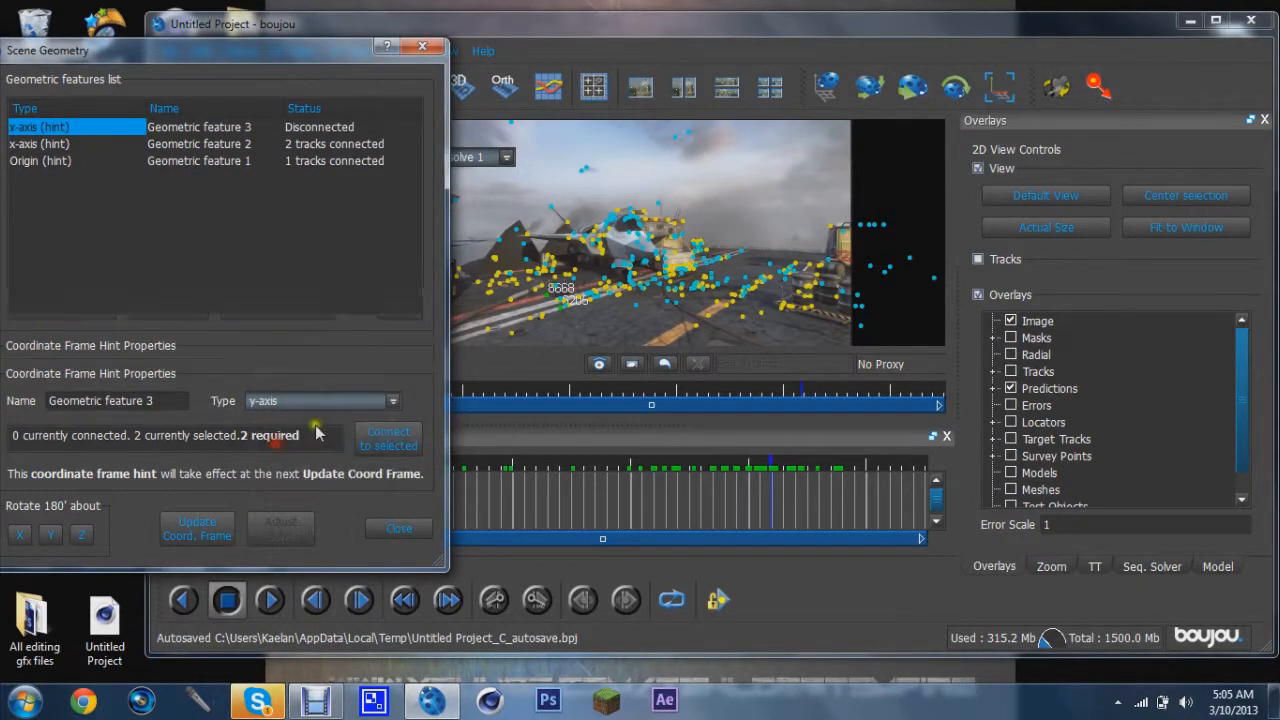
click(545, 320)
ctrl+click(568, 306)
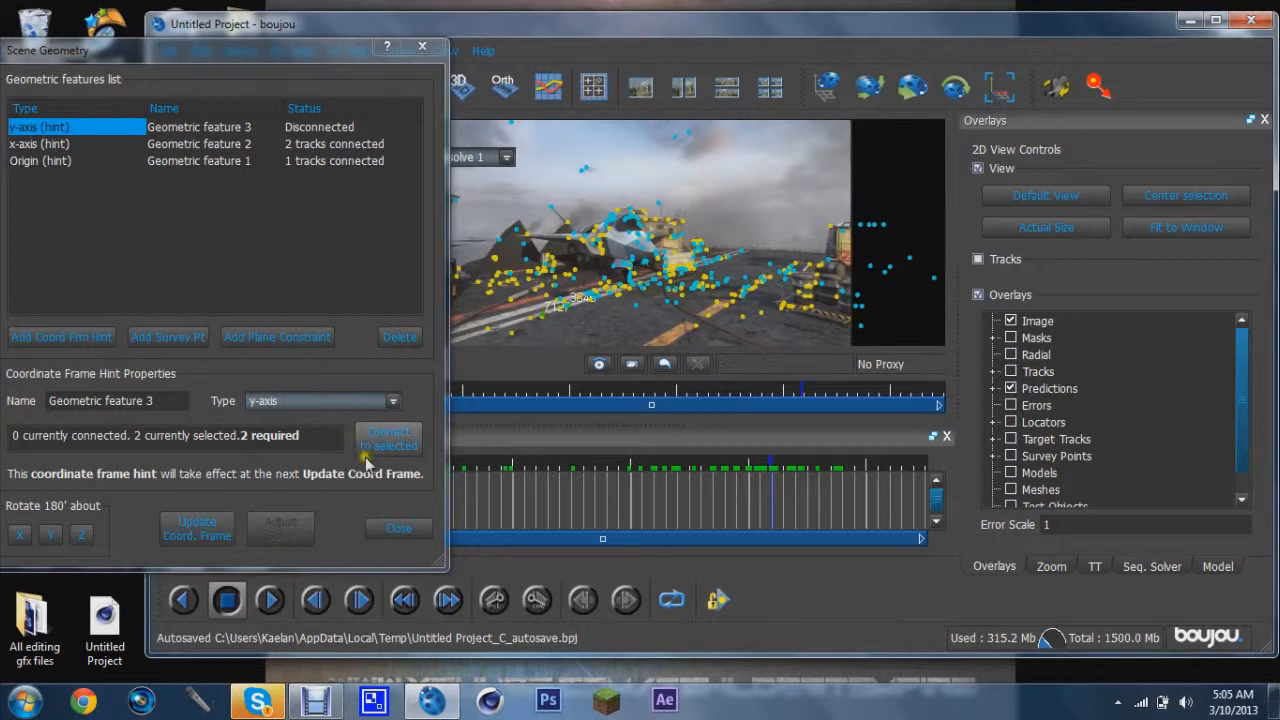
click(387, 436)
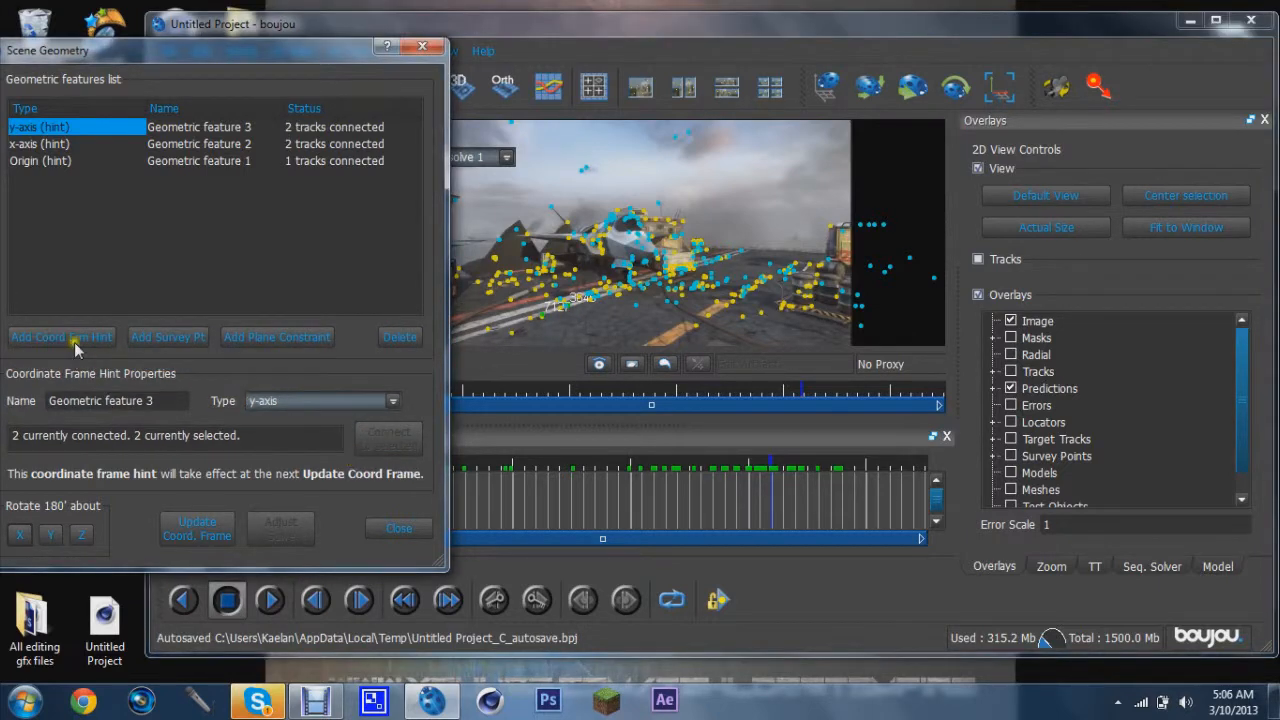
click(265, 400)
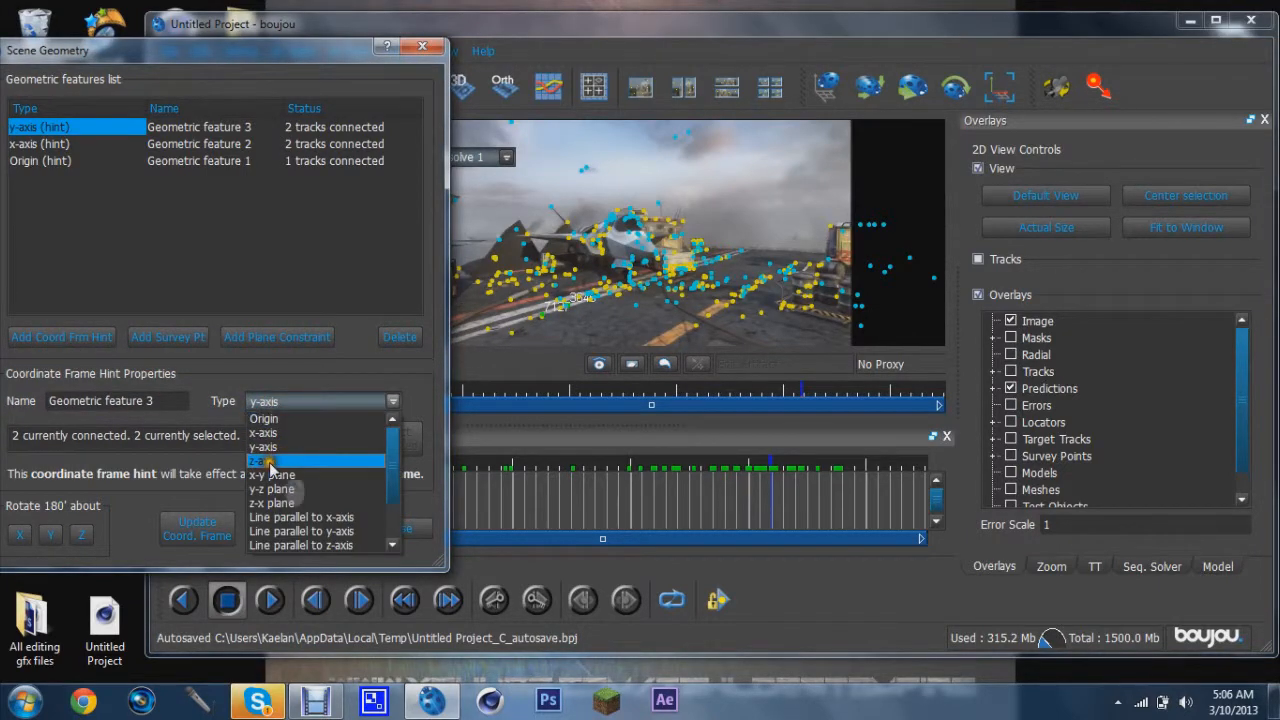
click(268, 461)
click(322, 400)
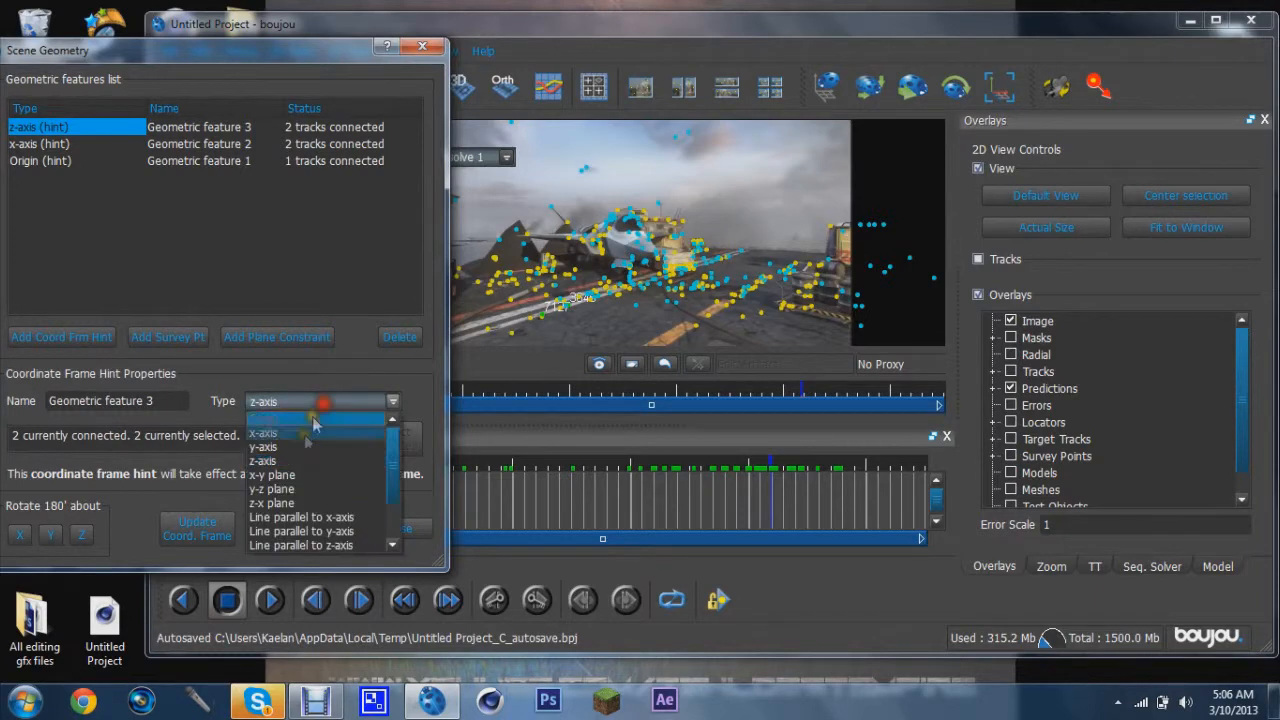
click(305, 446)
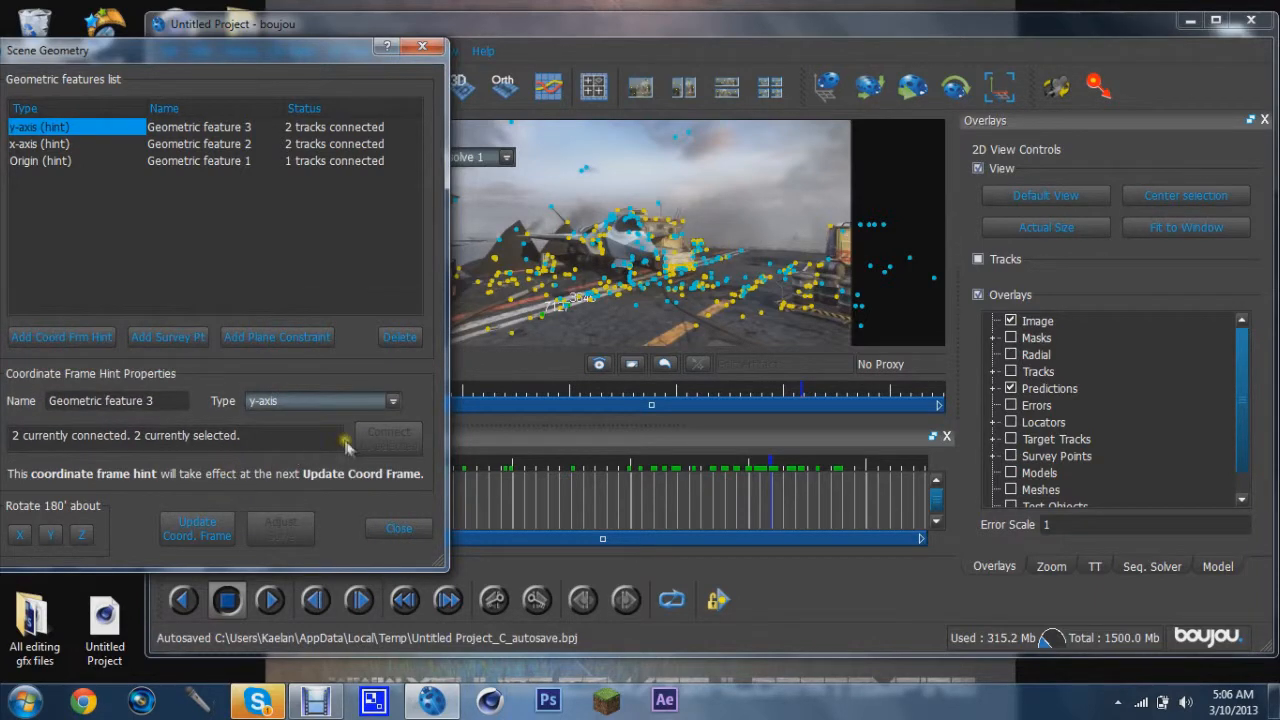
Add a z-axis coordinate frame hint and connect it to two selected track points on the deck
click(84, 337)
click(300, 400)
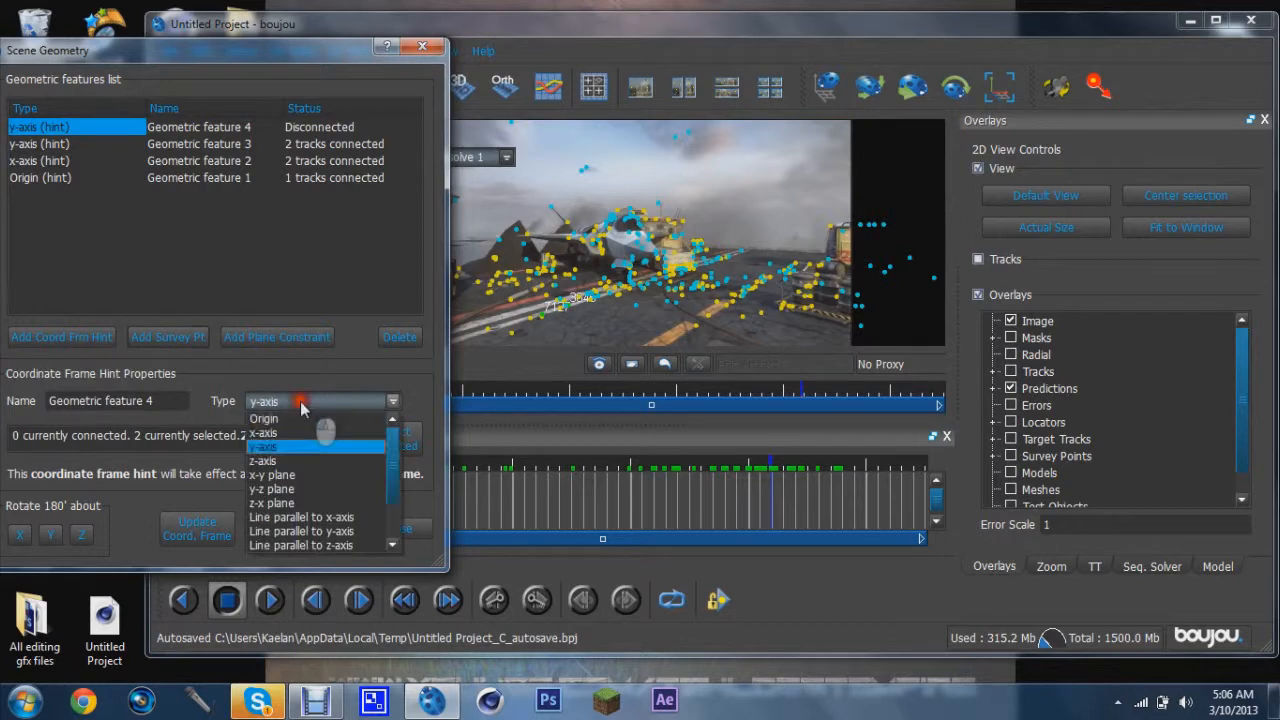
click(280, 461)
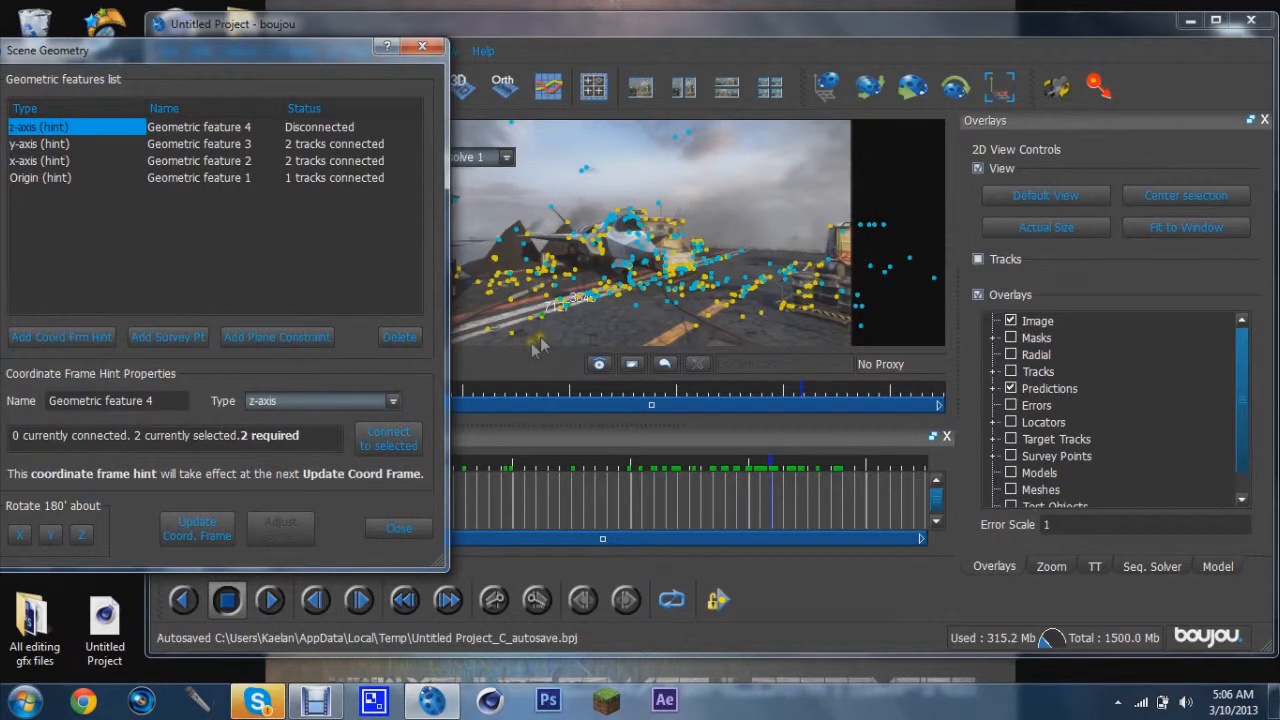
click(563, 314)
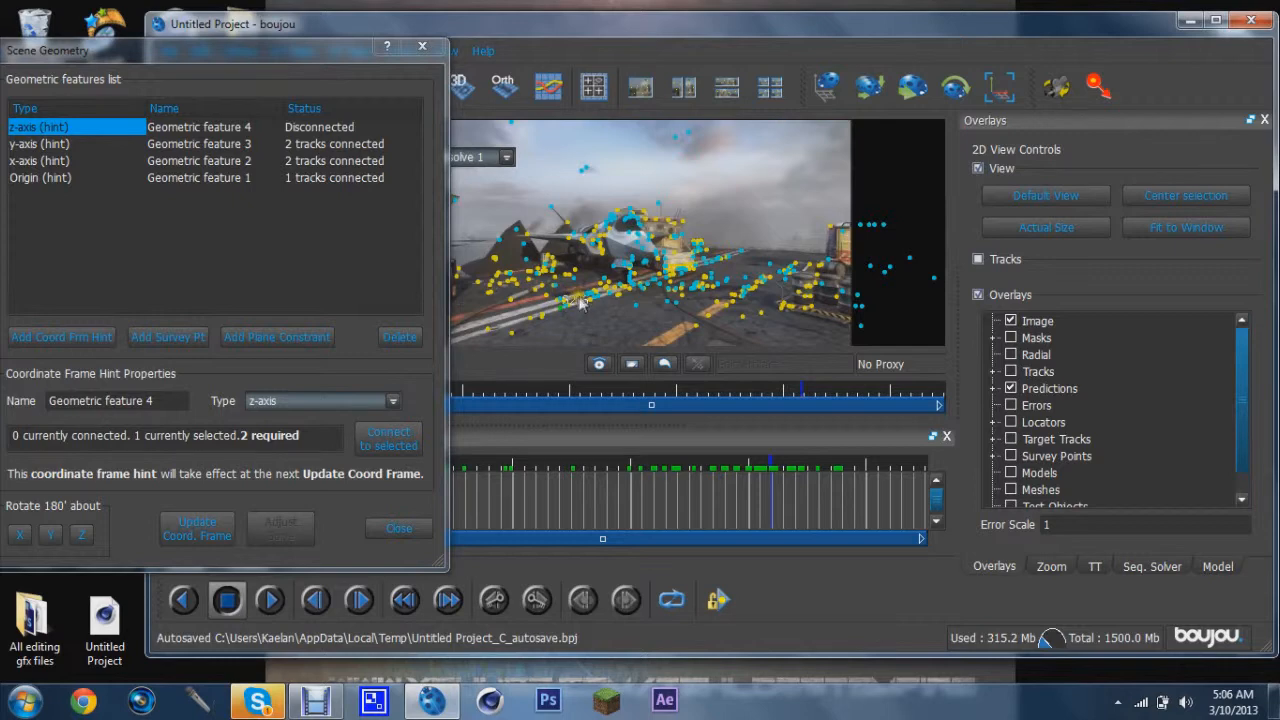
click(591, 300)
shift+click(579, 314)
click(590, 301)
shift+click(566, 303)
click(388, 440)
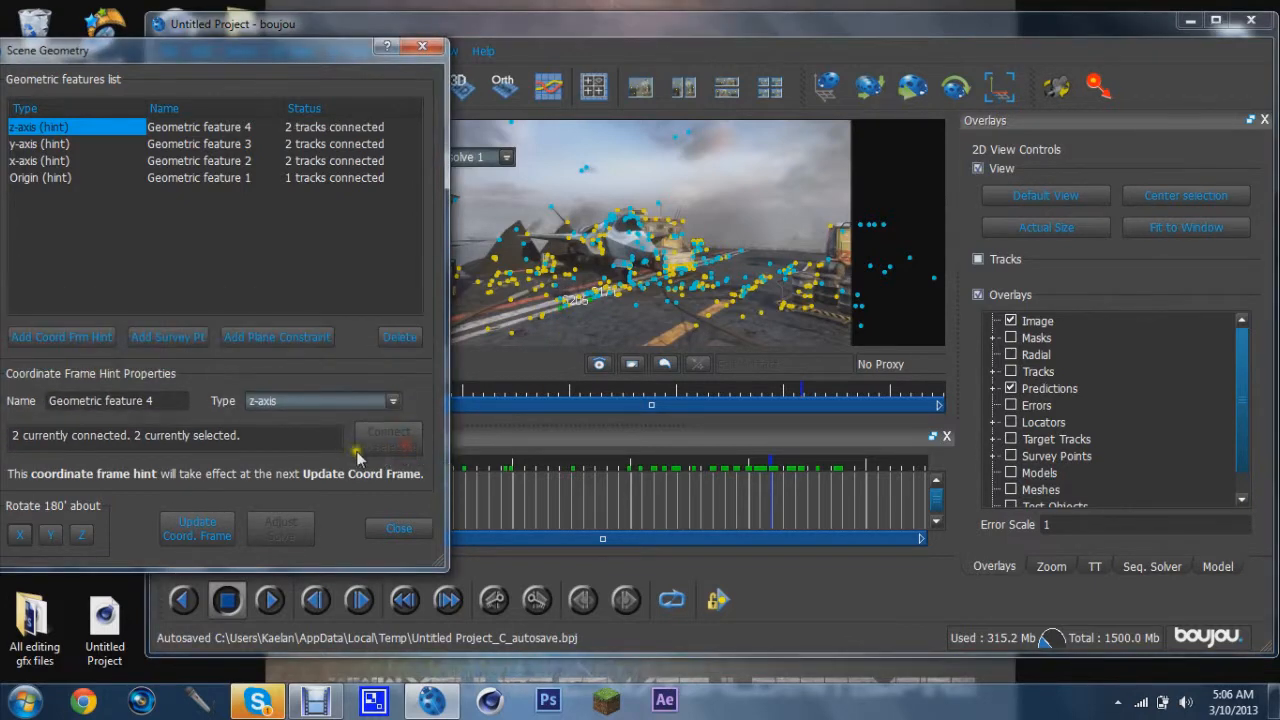
Update the coordinate frame from the hints and close Scene Geometry
click(195, 528)
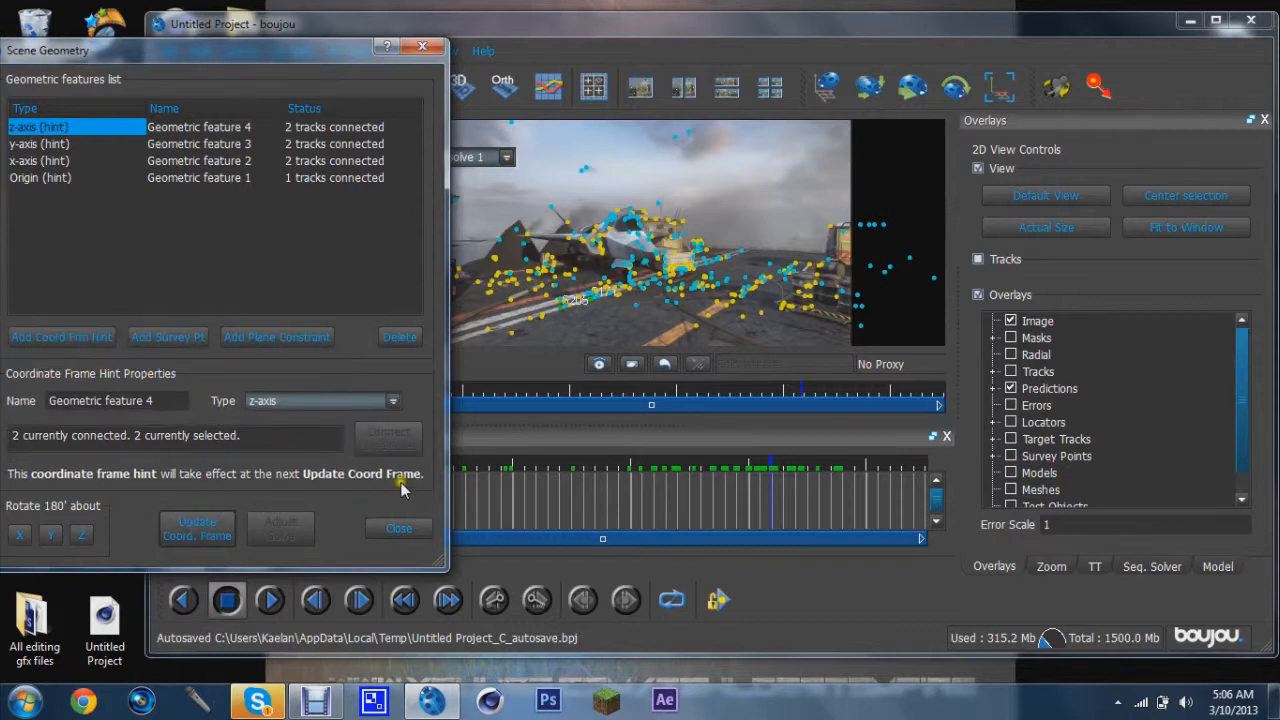
click(398, 529)
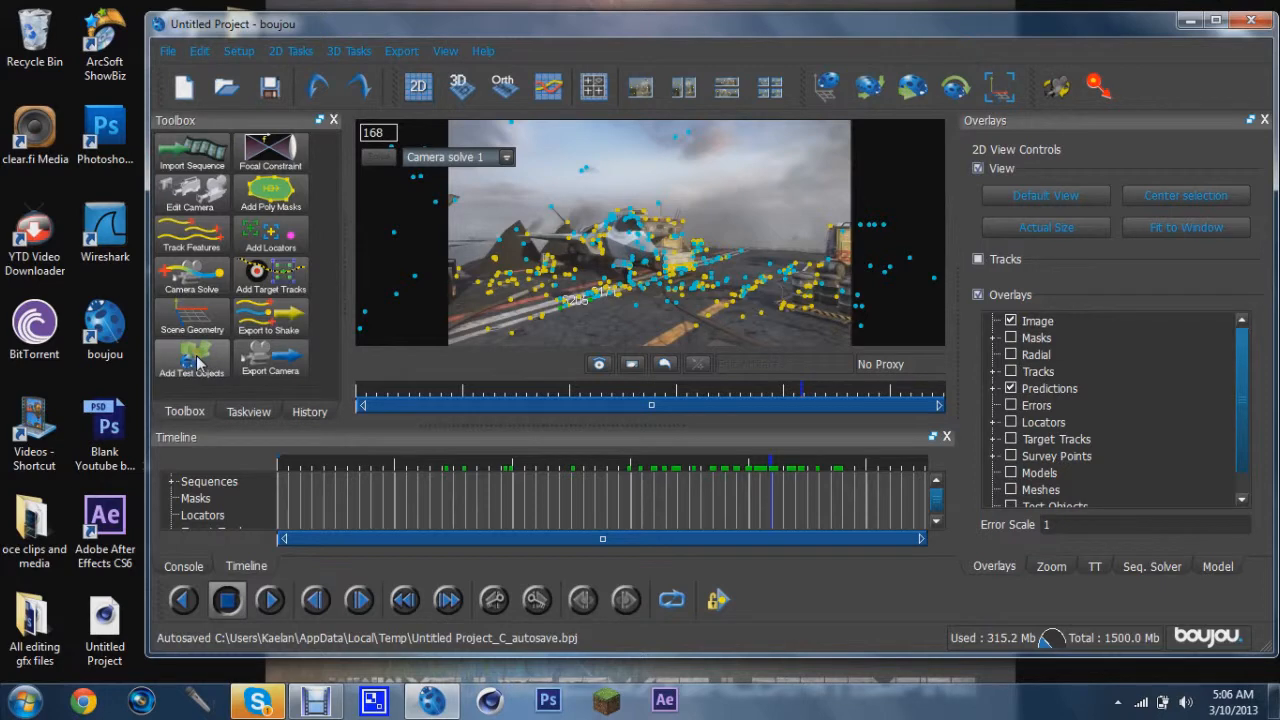
Add a Ladybird test object to the scene and scrub through the sequence to frame 70
click(196, 362)
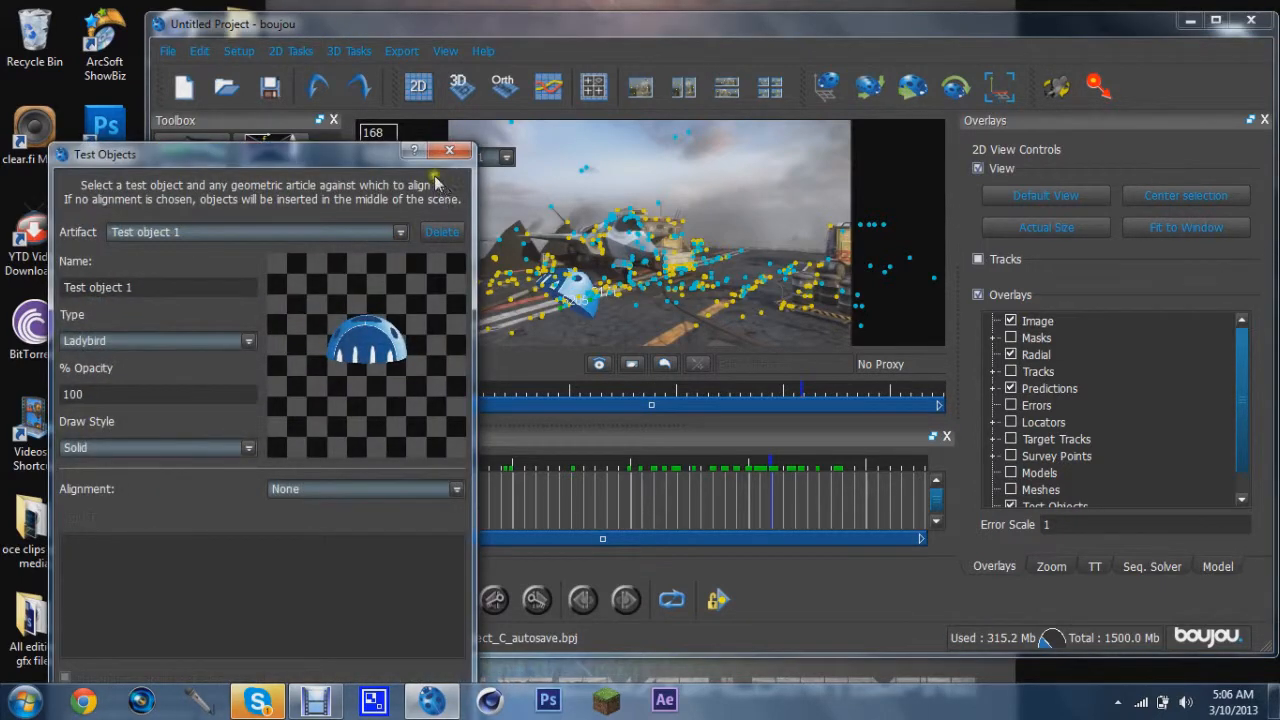
click(449, 151)
mouse_move(482, 404)
mouse_down()
mouse_move(578, 405)
mouse_move(806, 343)
mouse_move(882, 355)
mouse_move(533, 372)
mouse_move(786, 357)
mouse_move(805, 338)
mouse_move(831, 352)
mouse_move(920, 346)
mouse_move(829, 446)
mouse_move(791, 437)
mouse_up()
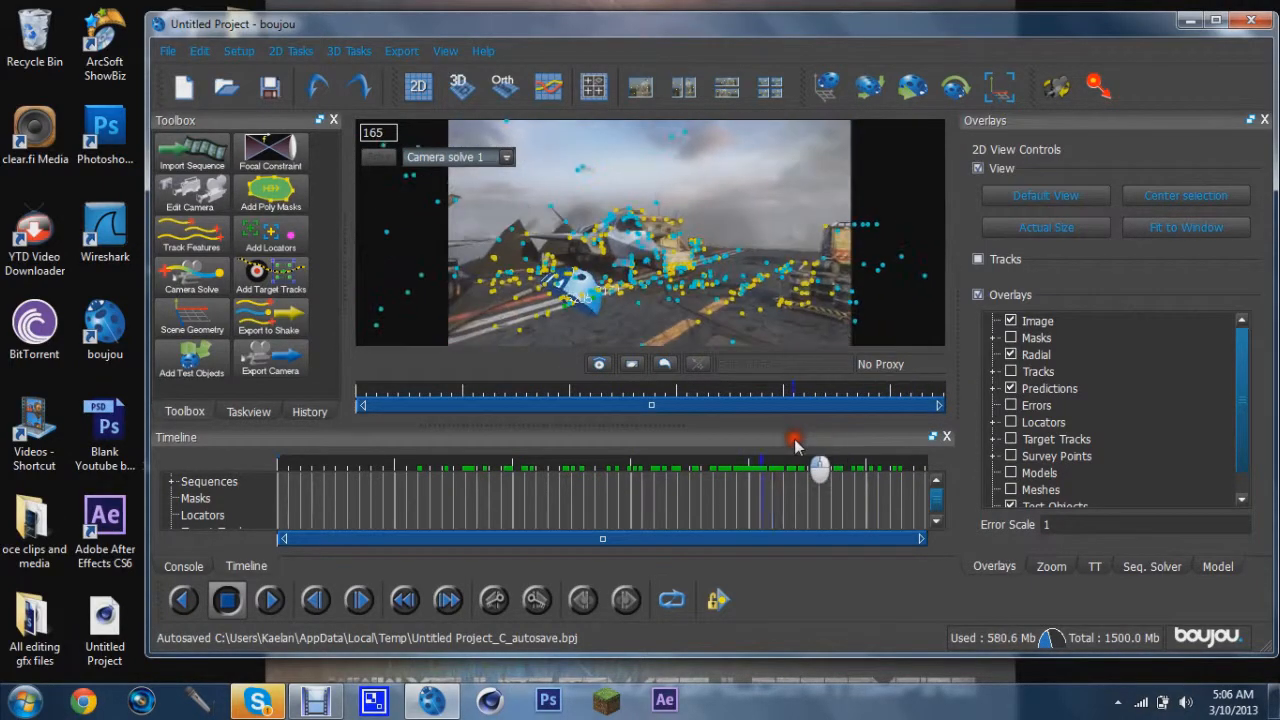
Start exporting the camera solve and set the output file to Untitled Project.c4d in the Desktop's mt folder
click(401, 50)
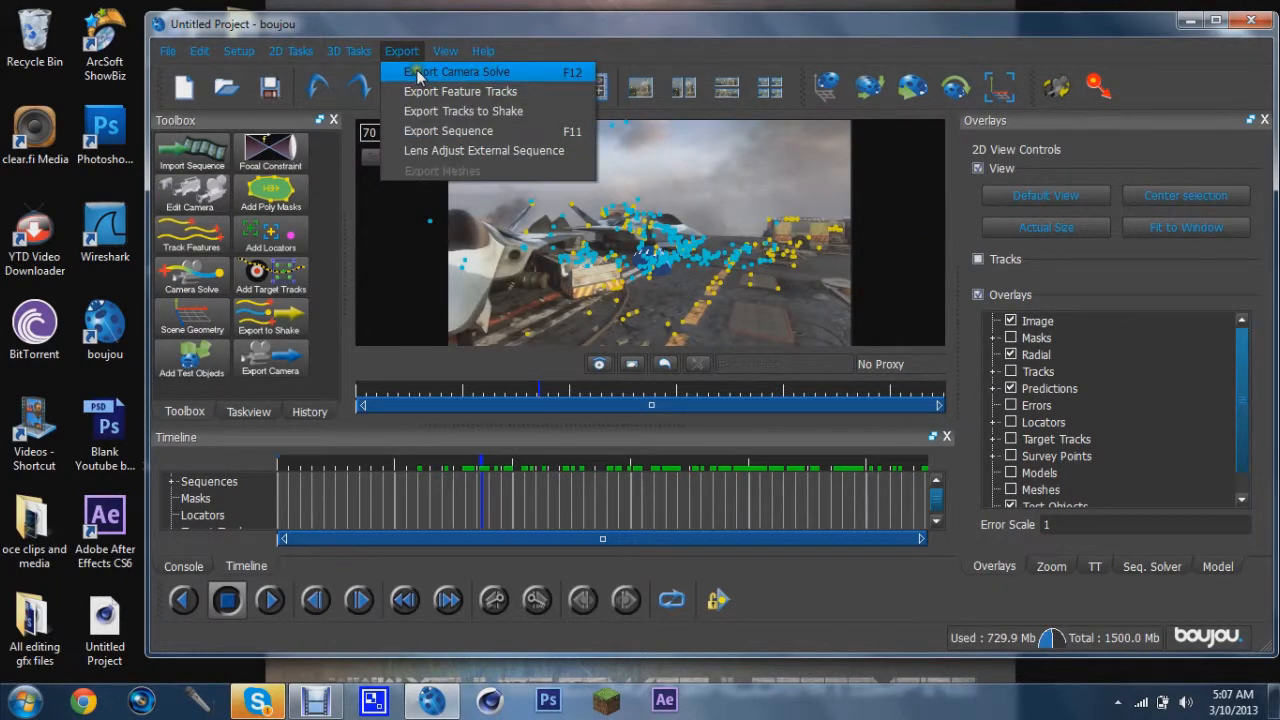
click(418, 73)
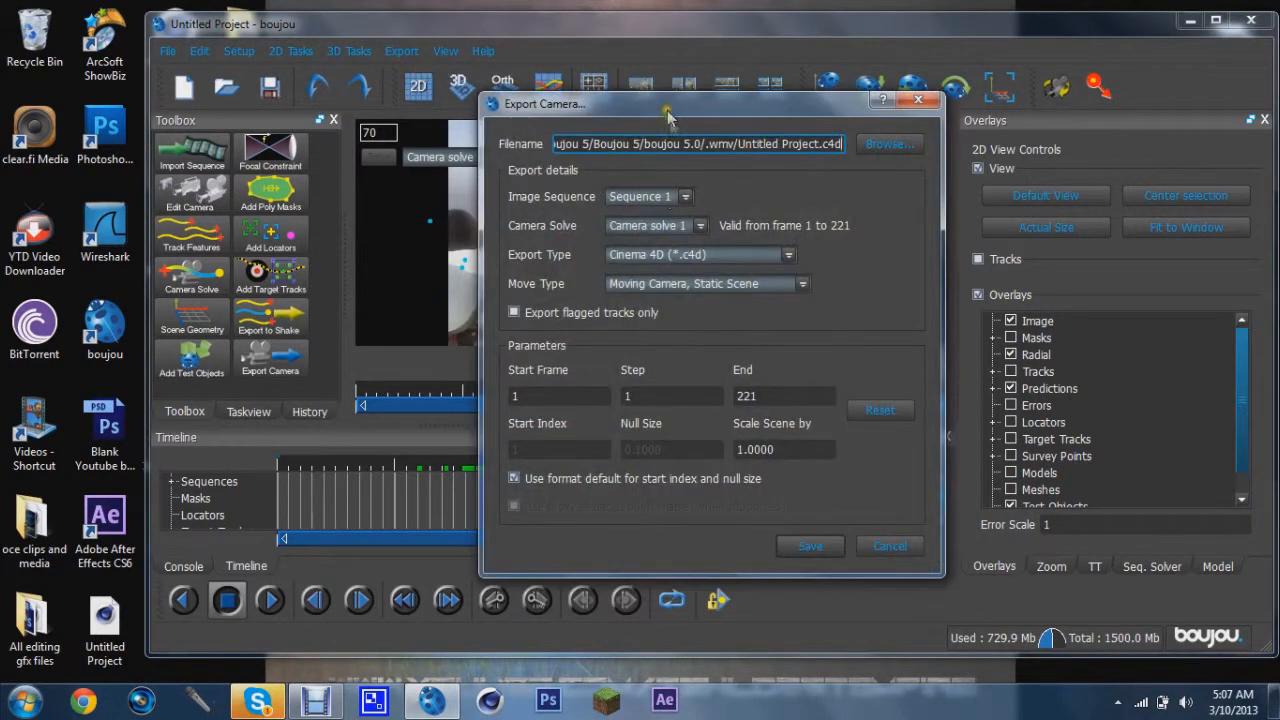
click(890, 145)
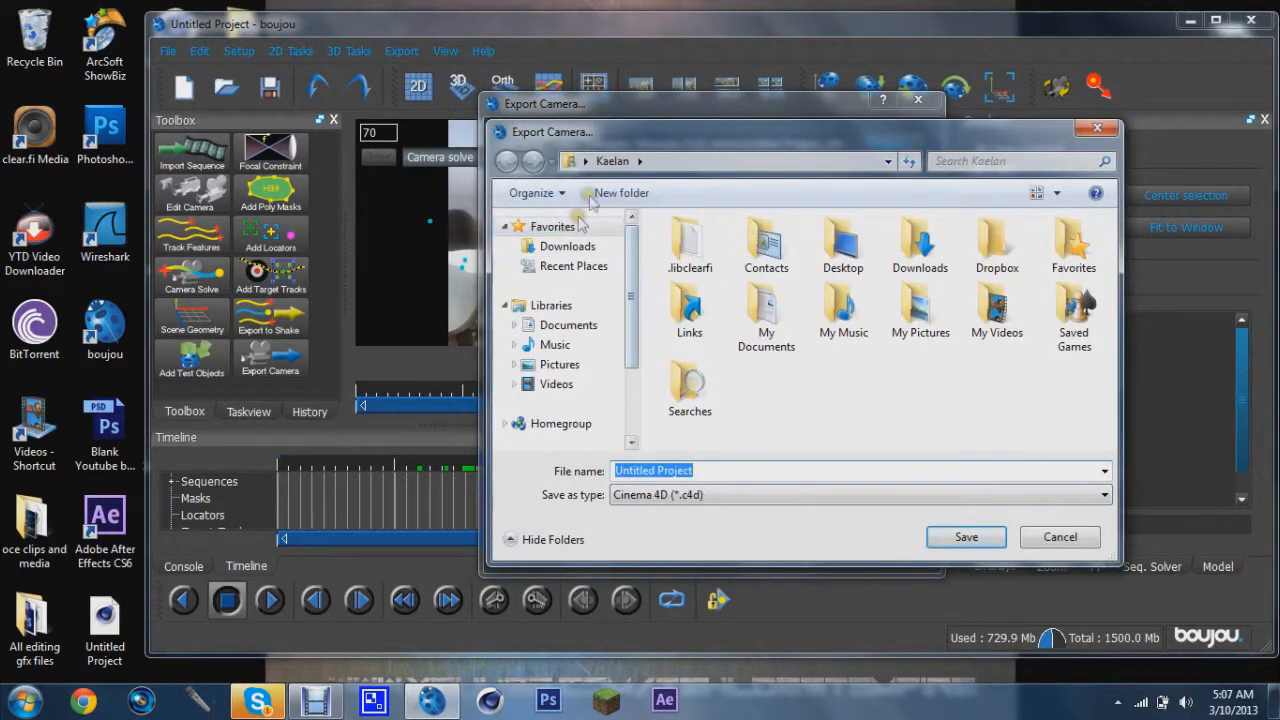
click(586, 161)
click(610, 180)
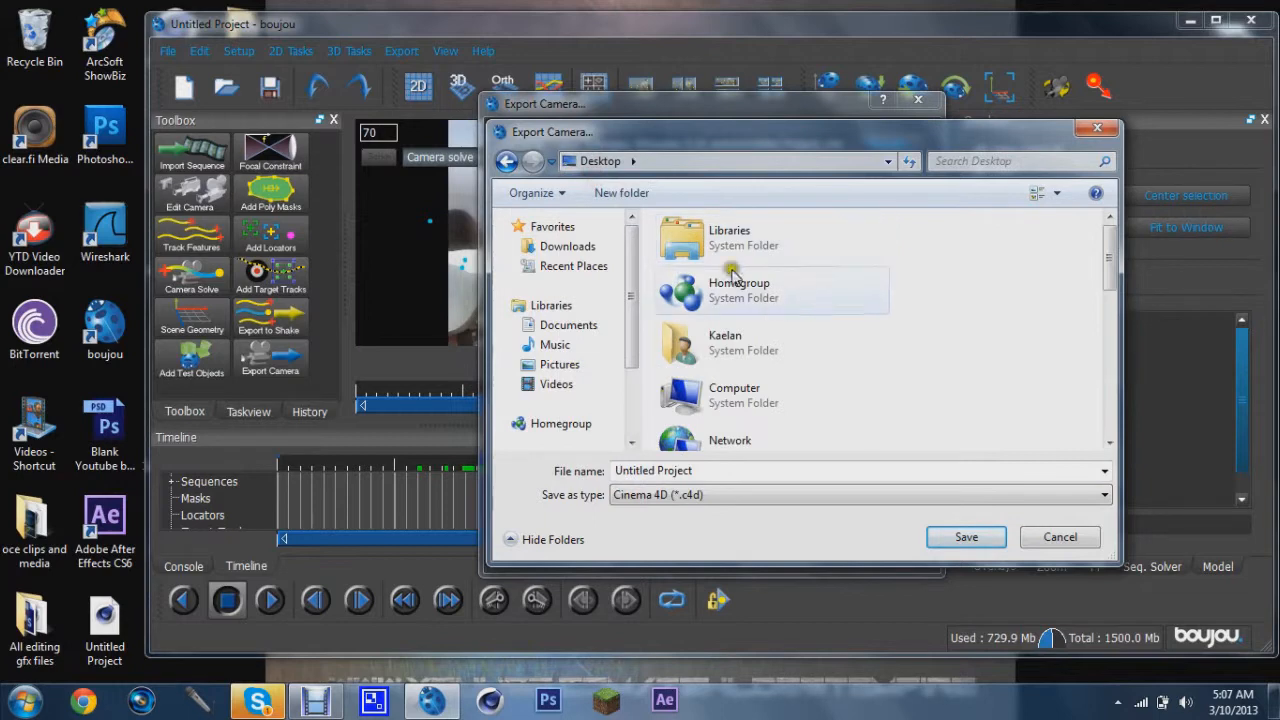
scroll(908, 417, down, 10)
click(748, 320)
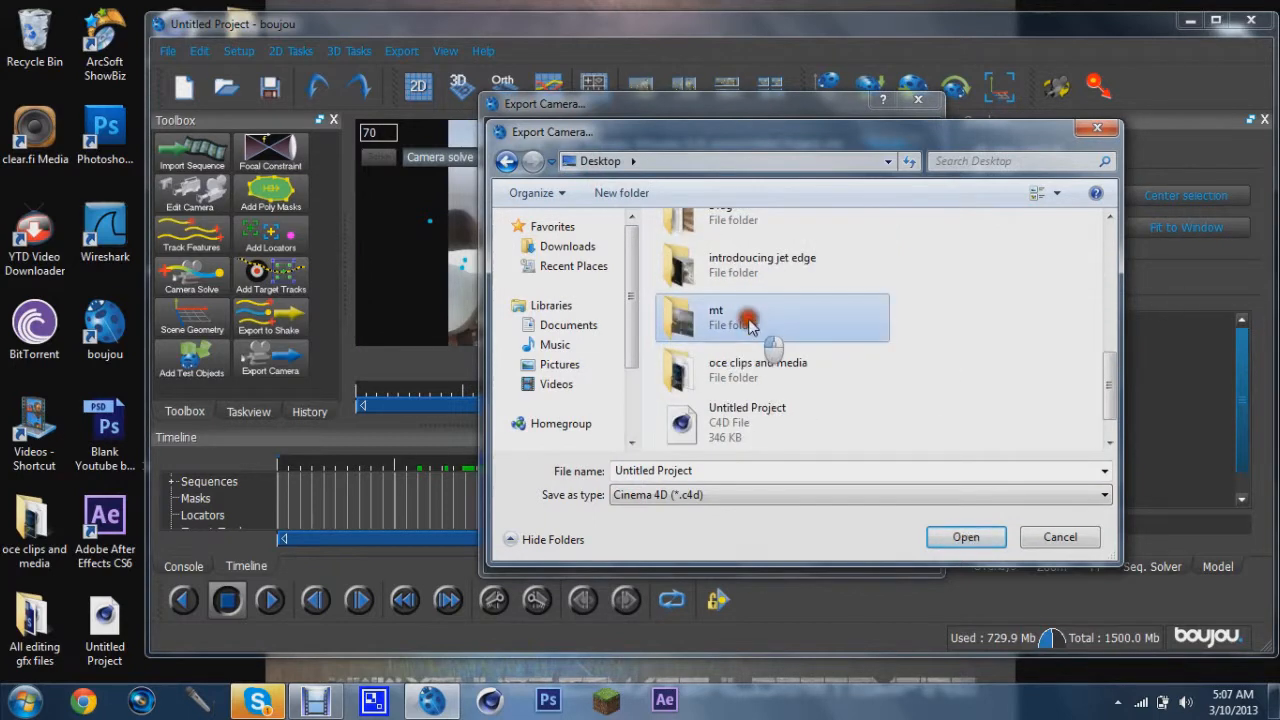
double_click(748, 322)
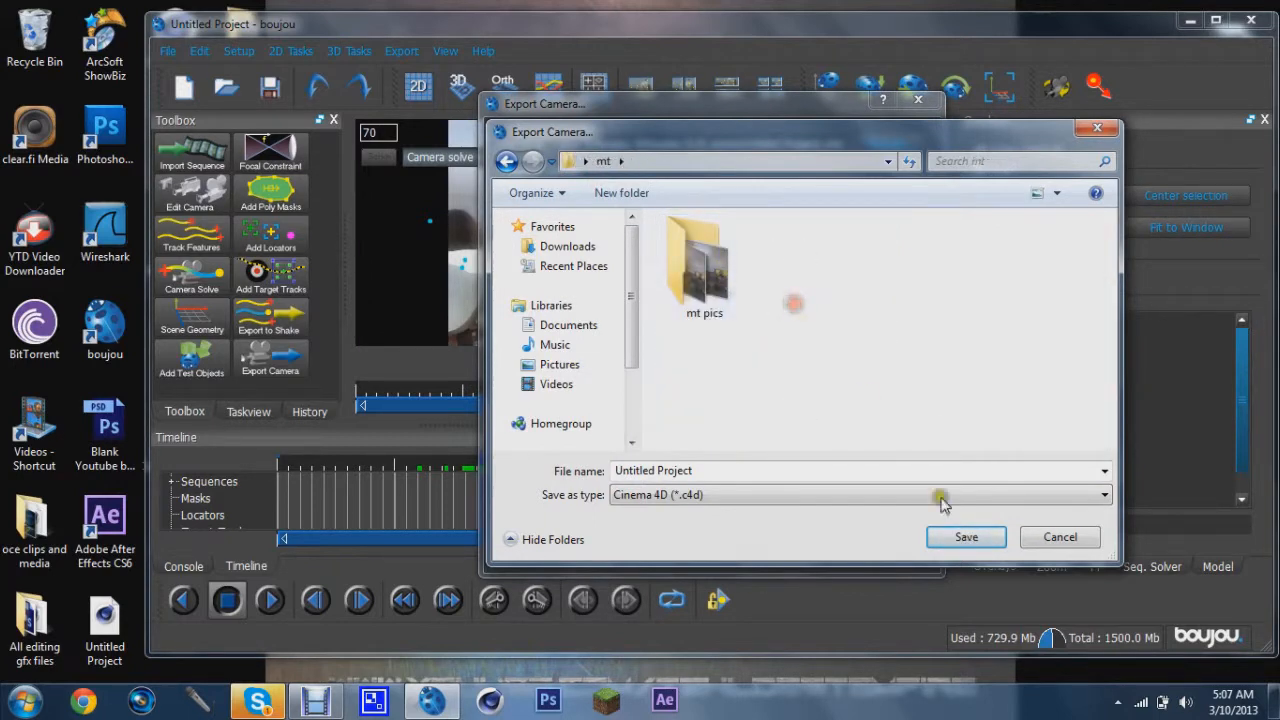
click(965, 538)
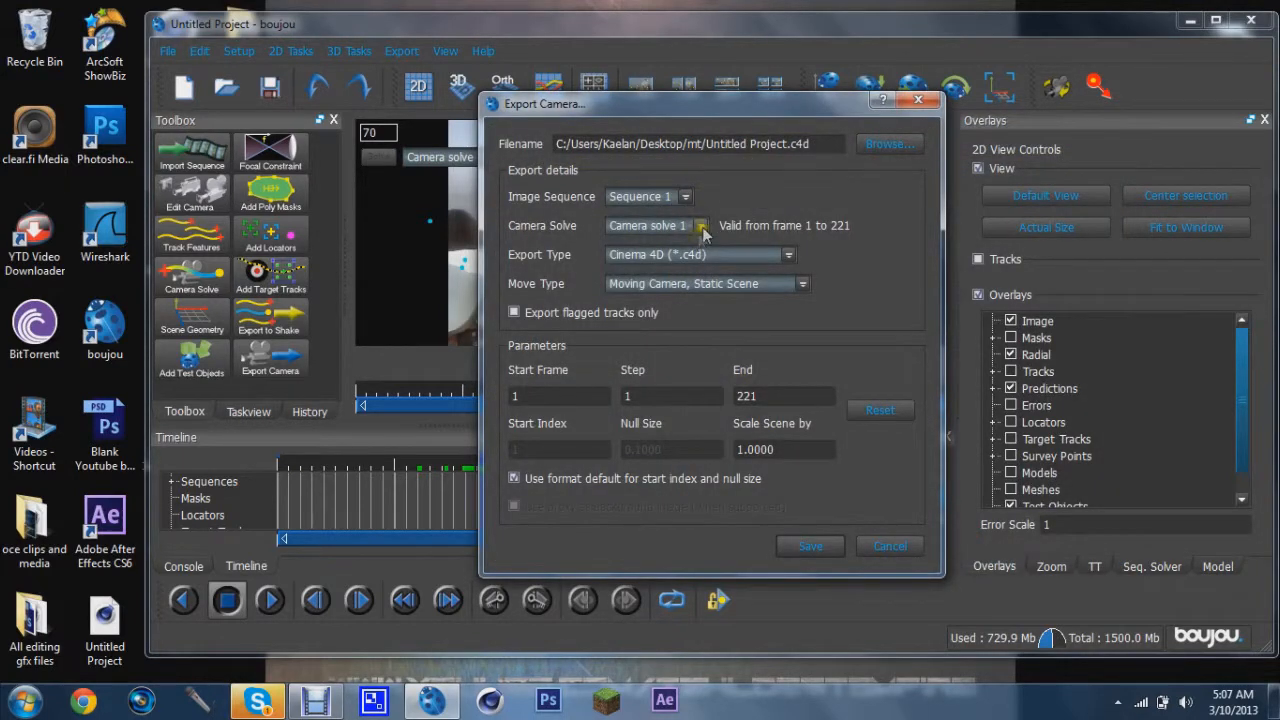
Keep the Cinema 4D export type, set the scene scale to 100, and save the camera export
click(720, 255)
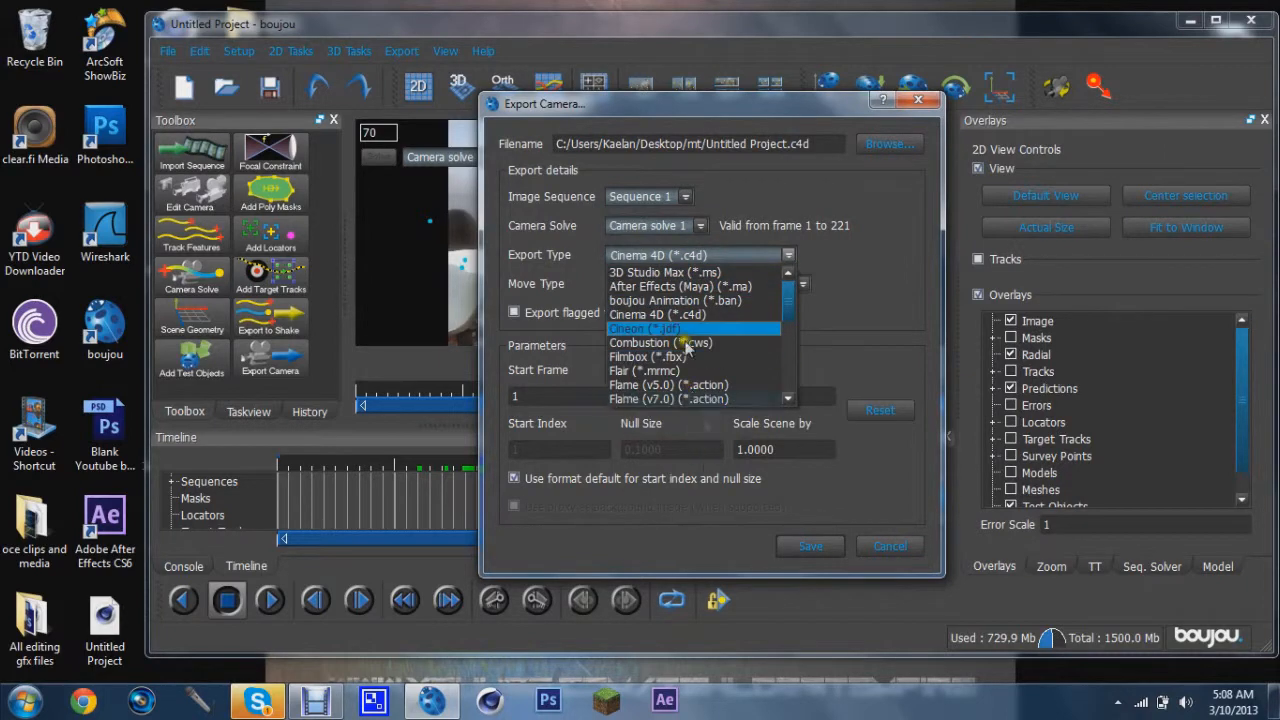
click(666, 316)
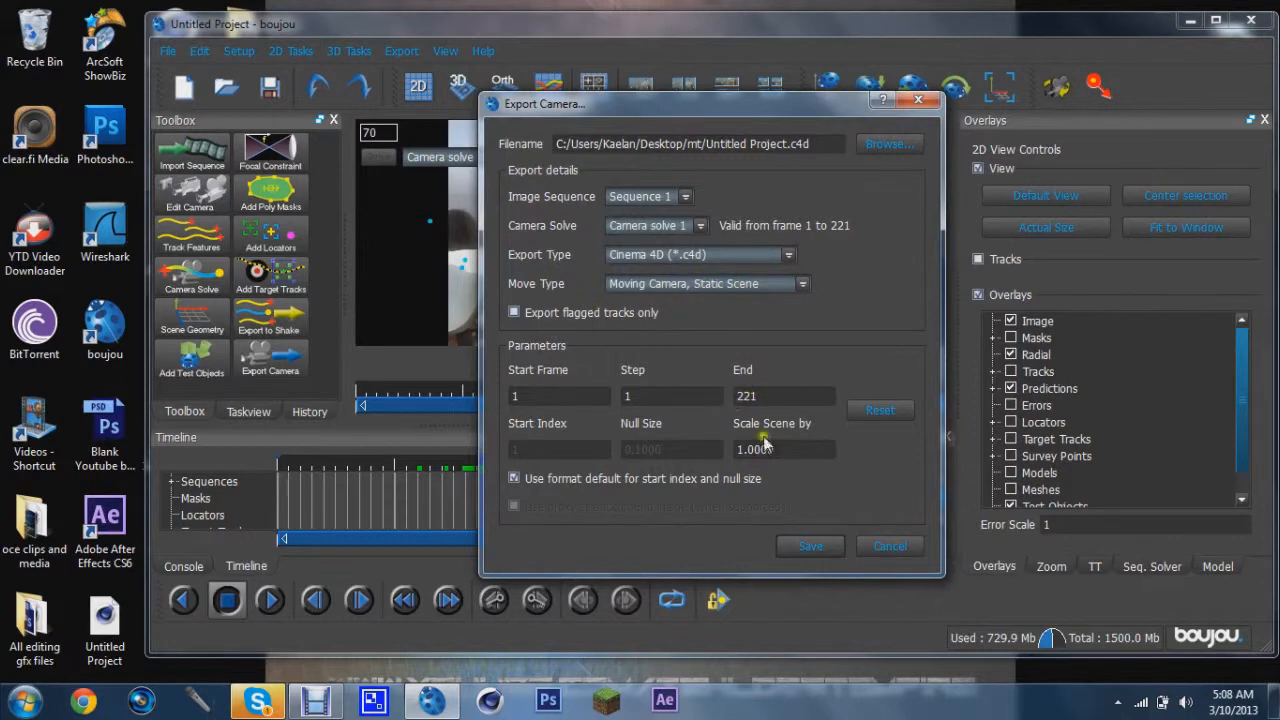
double_click(786, 450)
text(1)
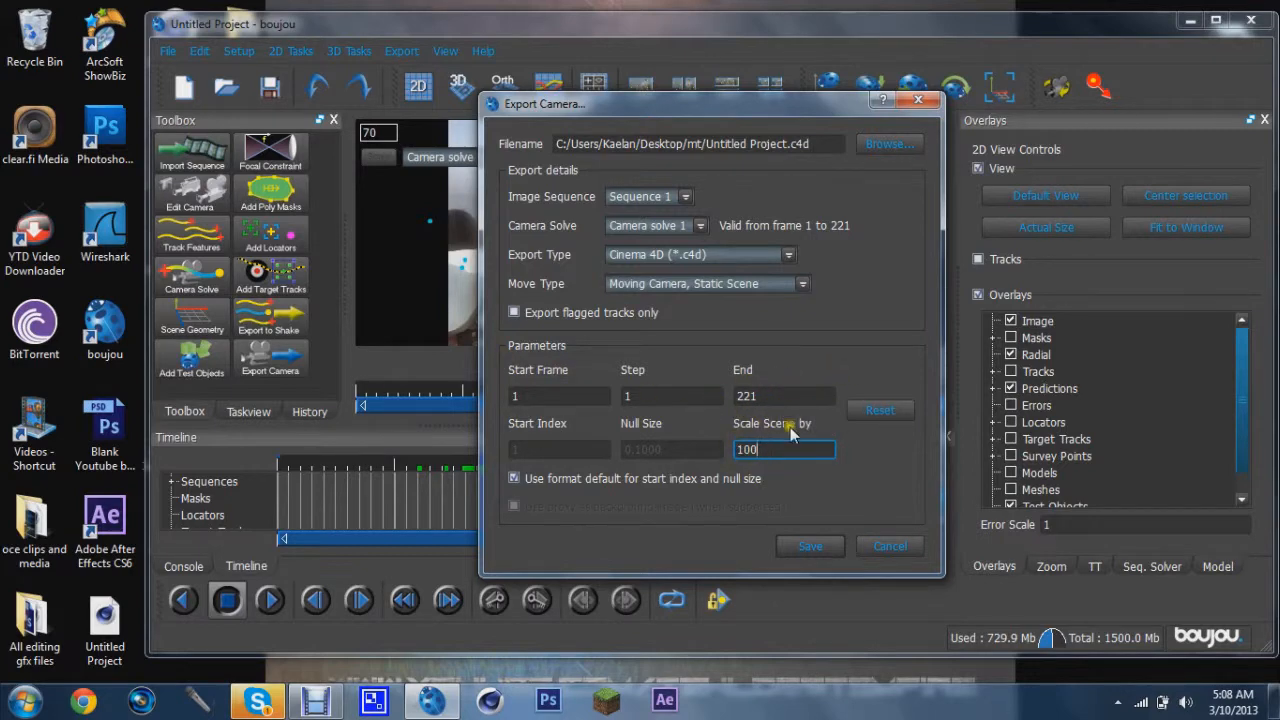
click(810, 549)
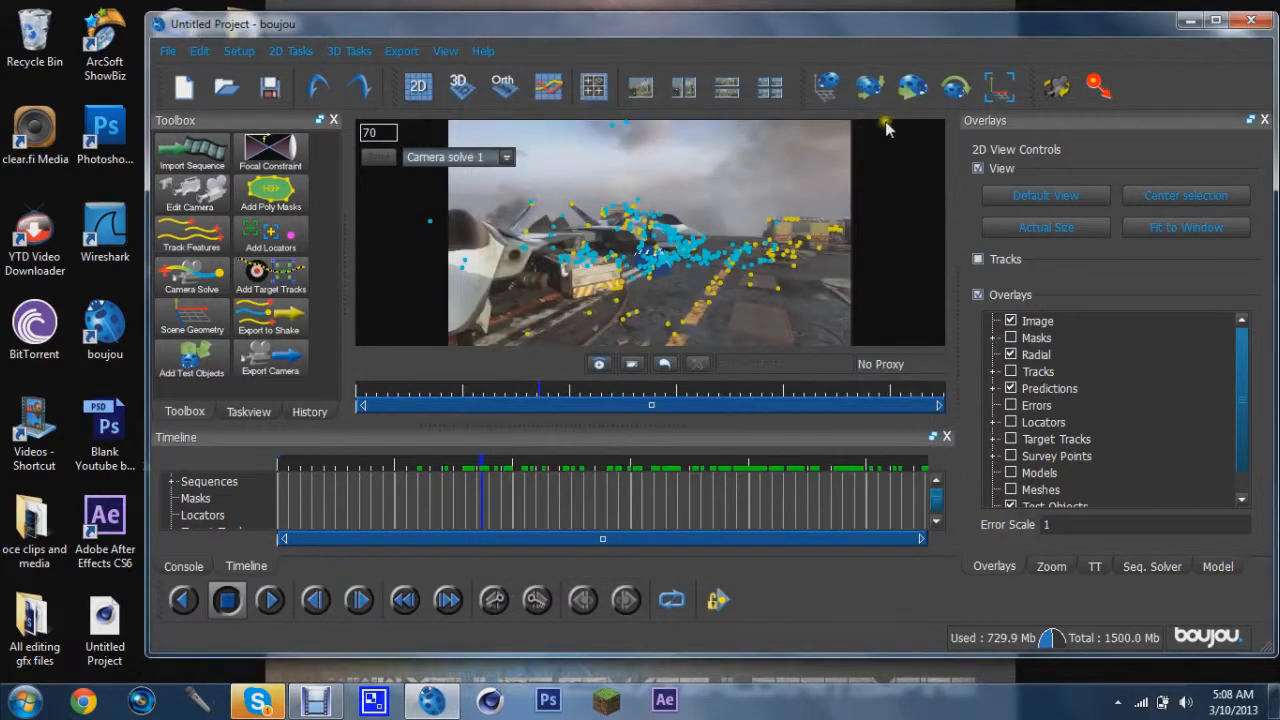
Close boujou discarding unsaved changes and open the mt folder on the Desktop
click(1250, 22)
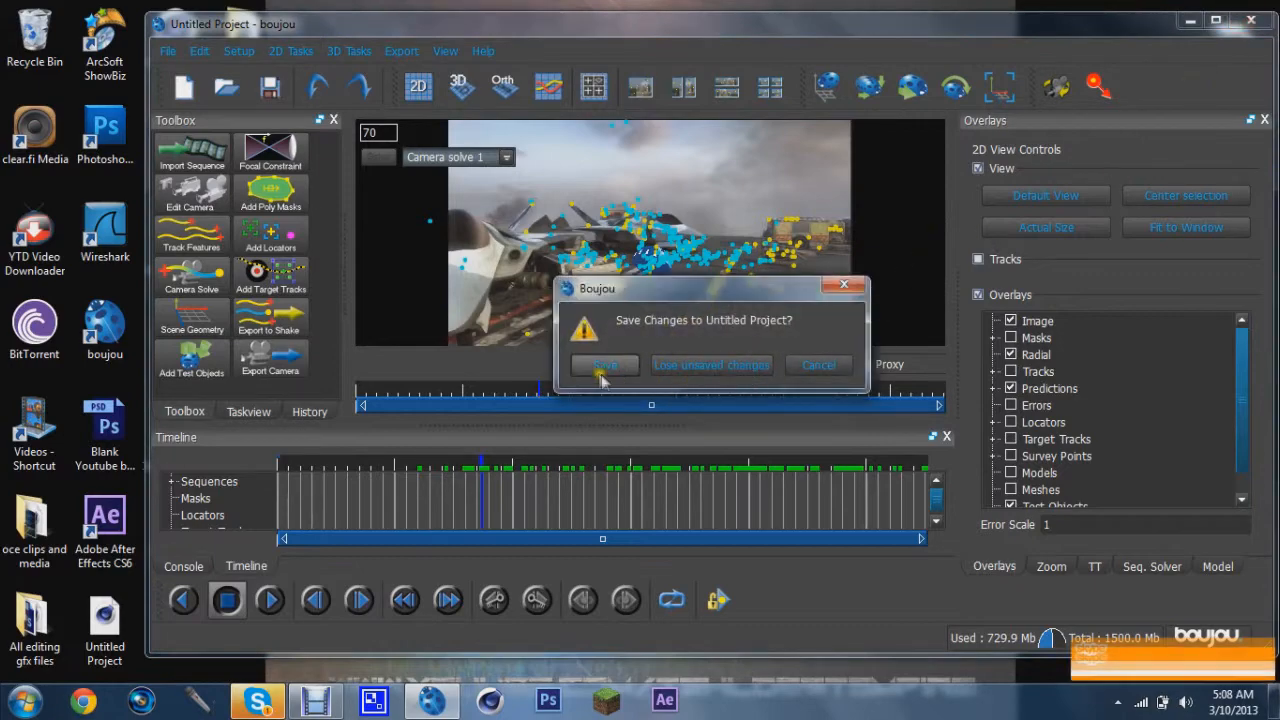
click(705, 364)
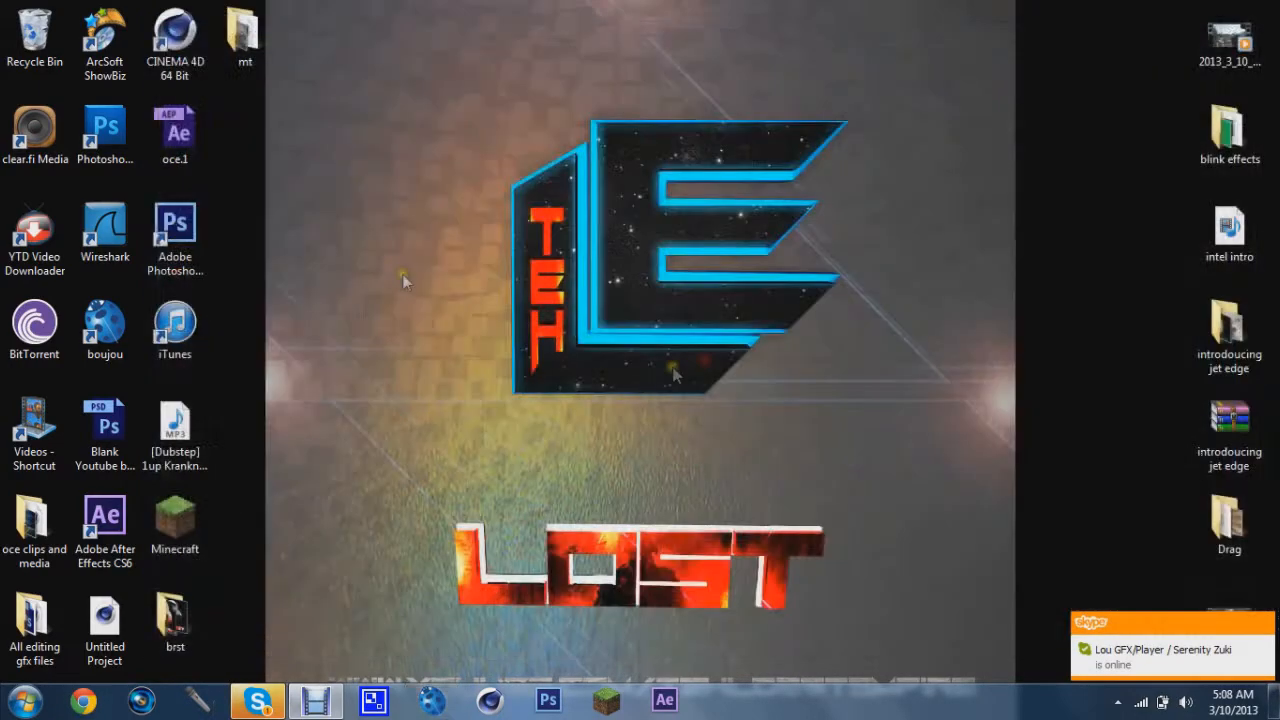
double_click(247, 40)
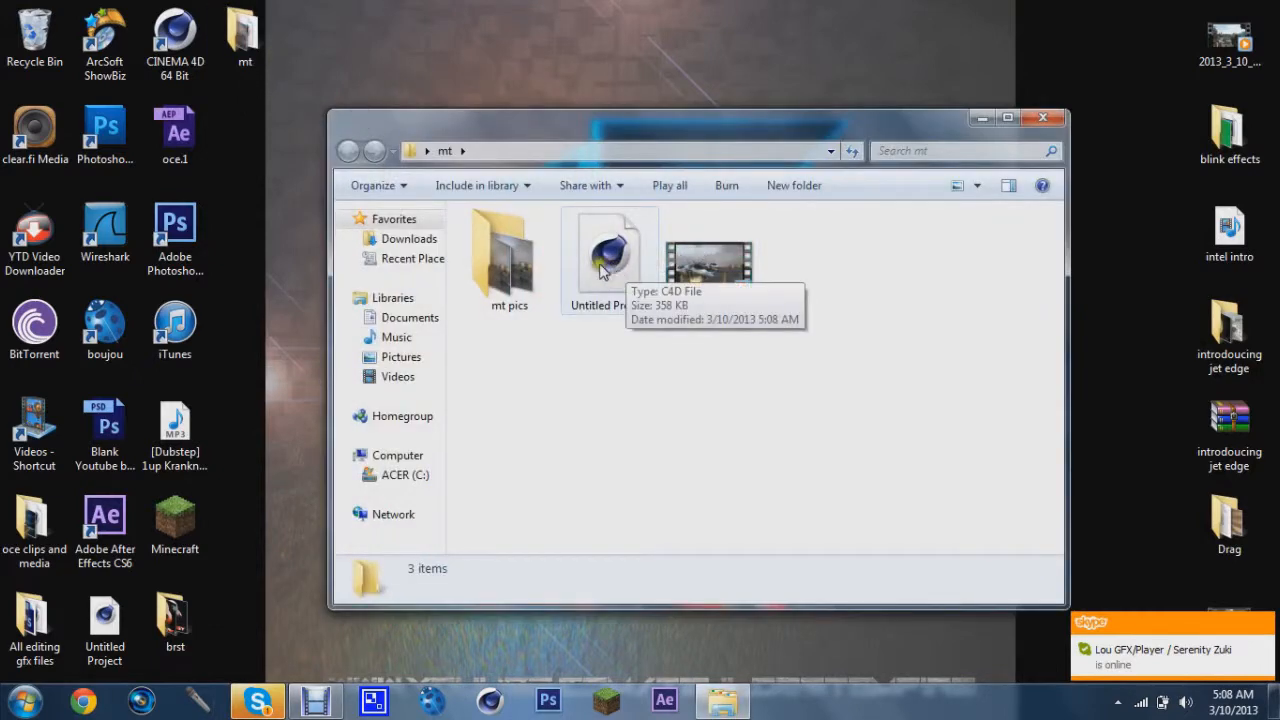
Open the exported Untitled Project.c4d in Cinema 4D and accept the import settings
click(594, 264)
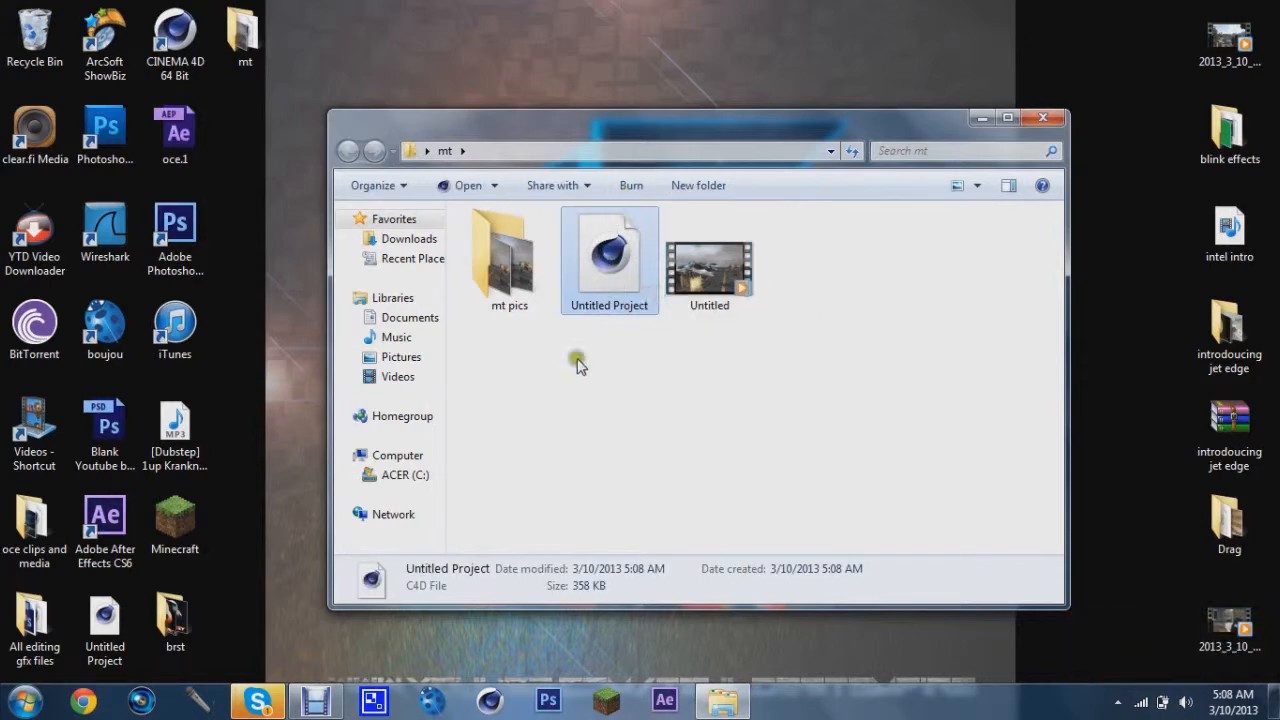
click(257, 705)
click(257, 705)
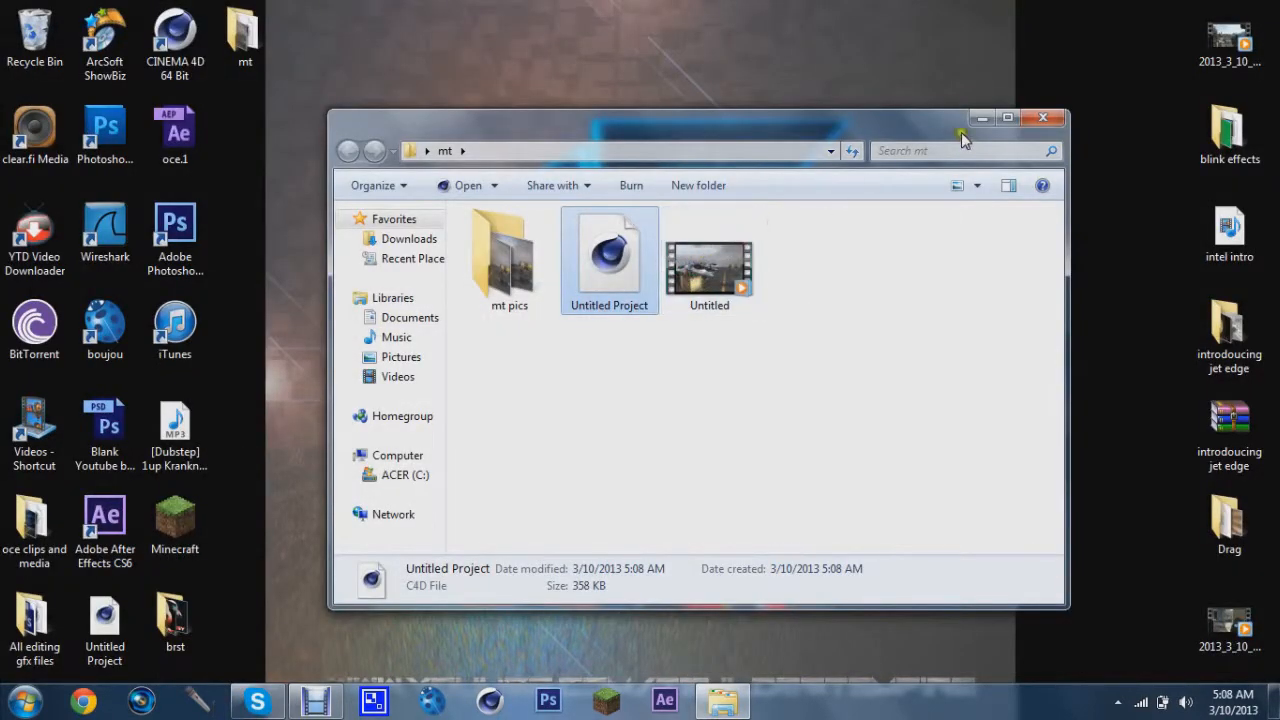
click(1047, 117)
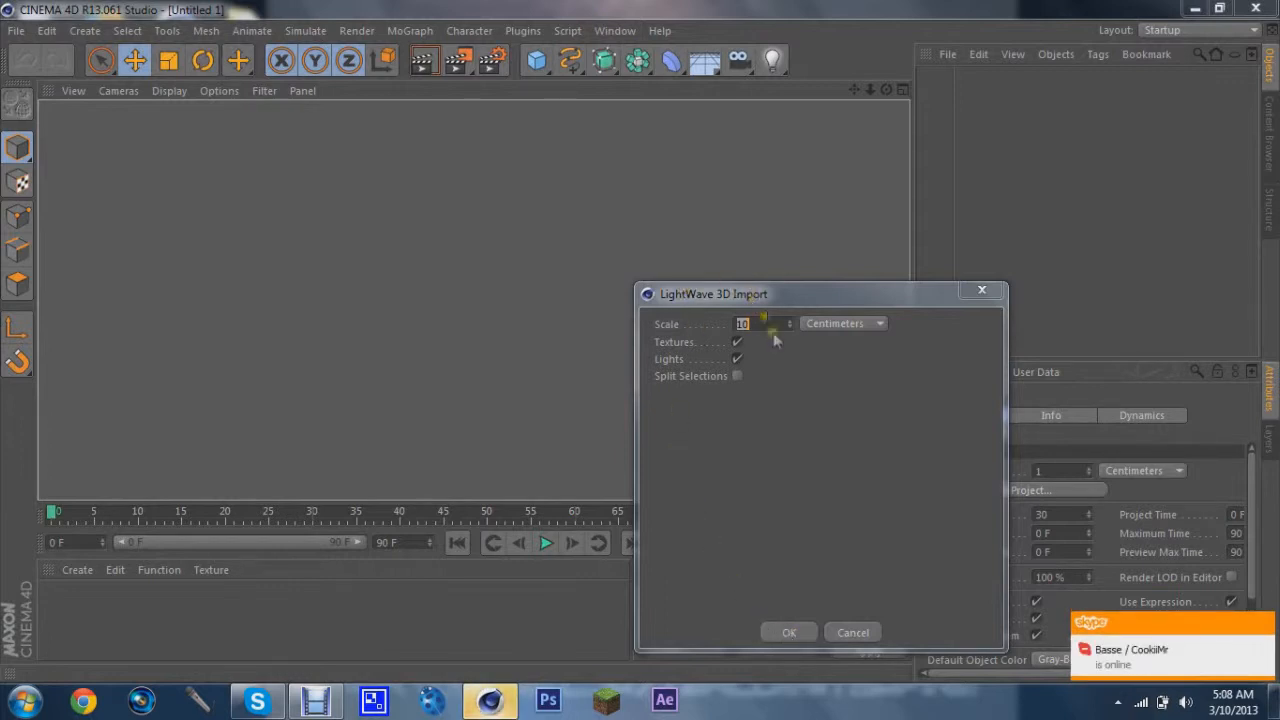
click(796, 632)
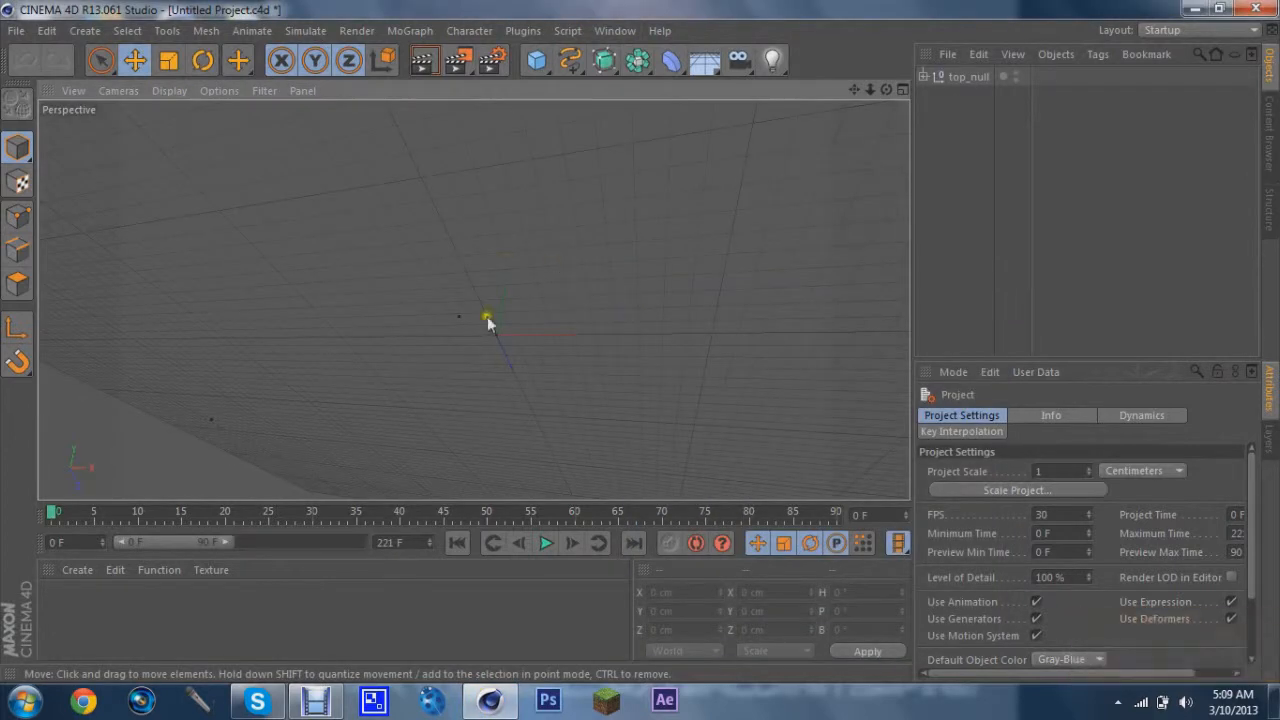
Add a Background object to the scene
mouse_move(122, 515)
mouse_down()
mouse_move(730, 490)
mouse_move(81, 556)
mouse_move(40, 545)
mouse_up()
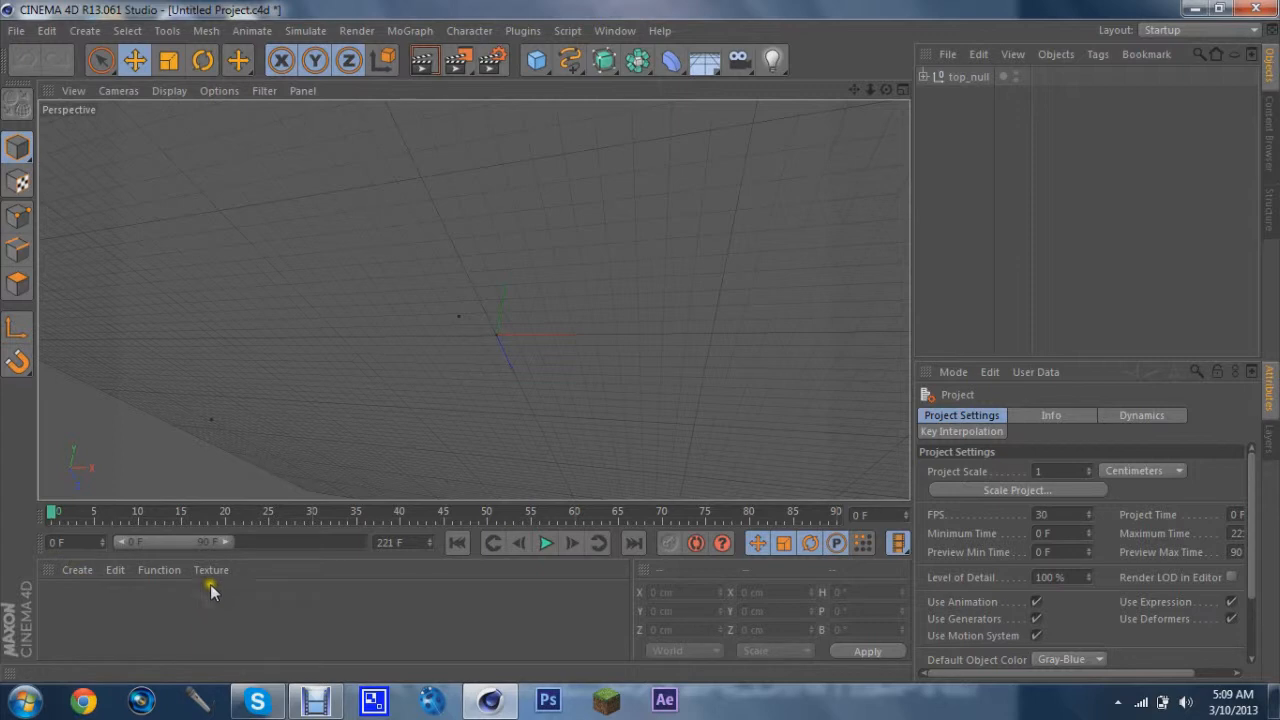
drag(699, 69, 798, 222)
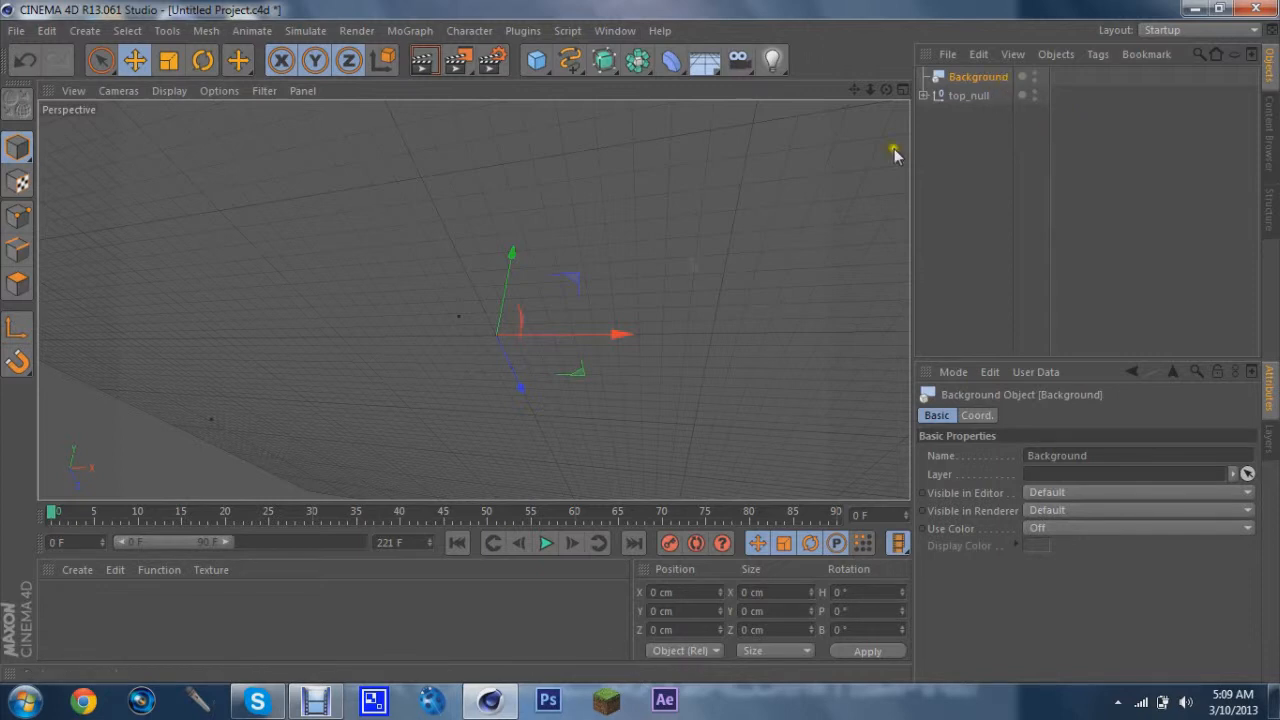
Create a new material and open it in the Material Editor
double_click(110, 607)
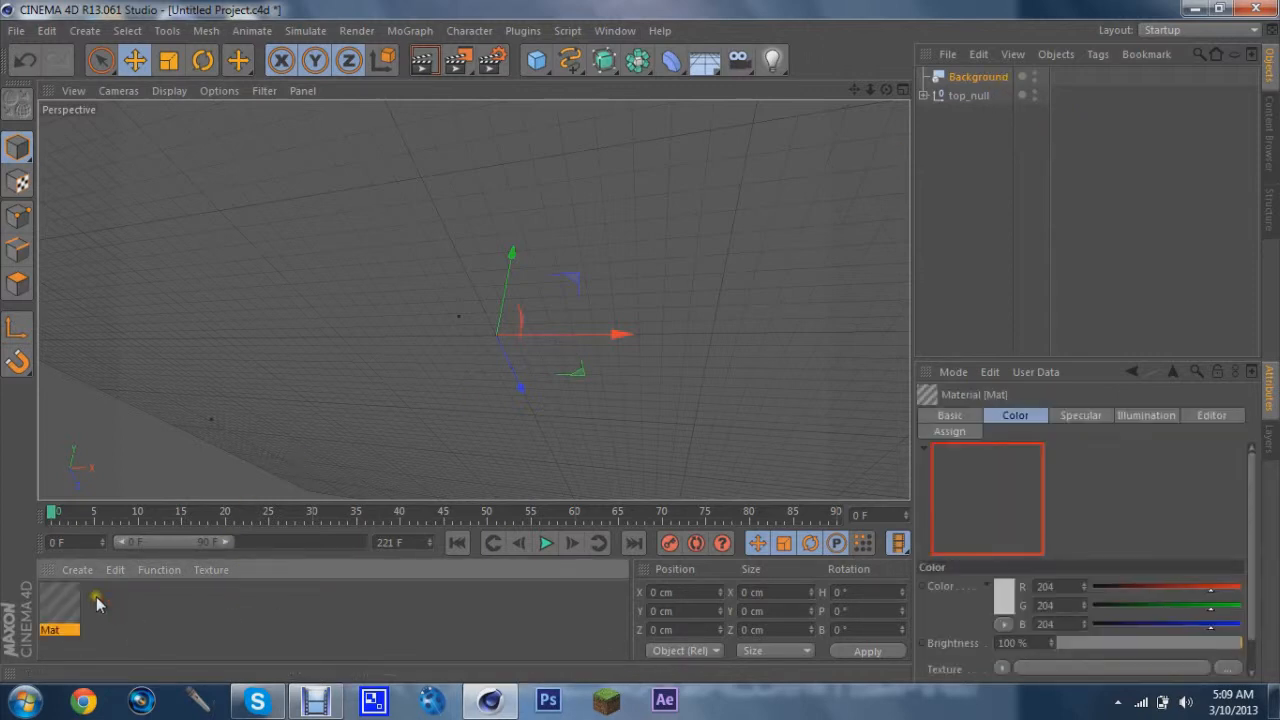
click(76, 570)
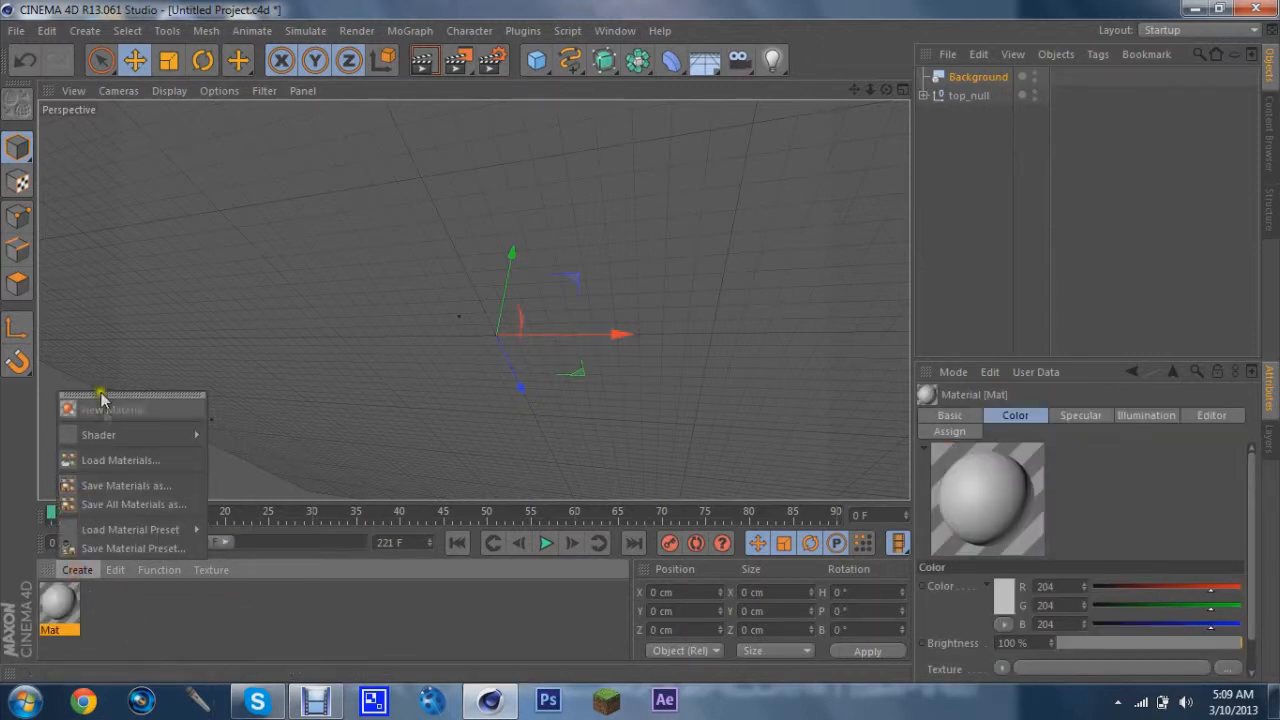
click(157, 570)
click(78, 570)
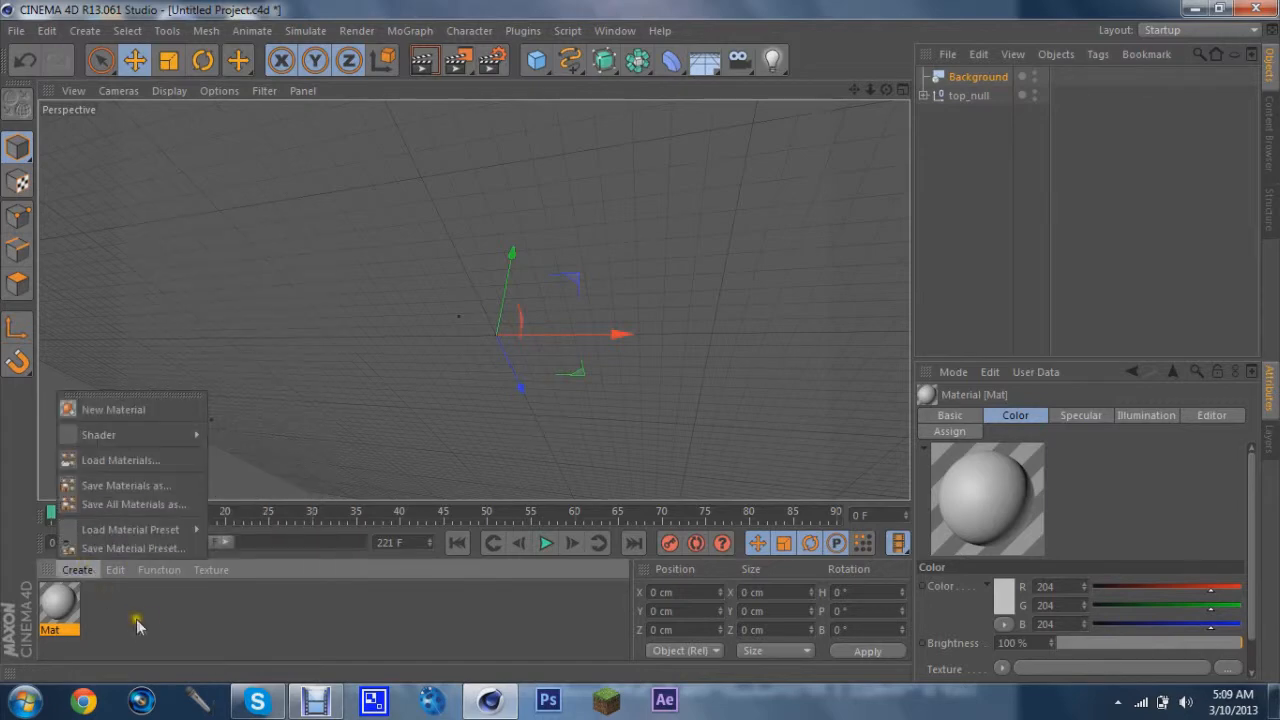
click(138, 624)
double_click(62, 608)
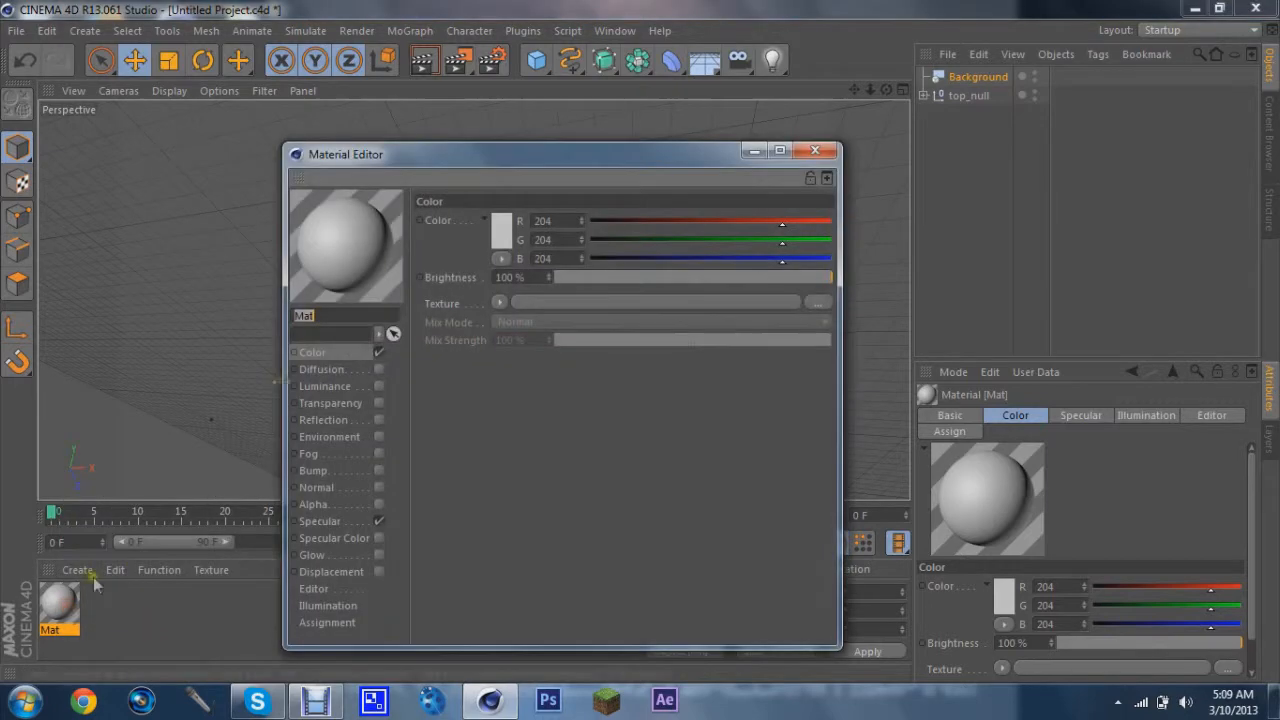
Load Untitled_000000 from the Desktop's mt pics folder as the Color texture, declining to copy it to the project location
click(497, 304)
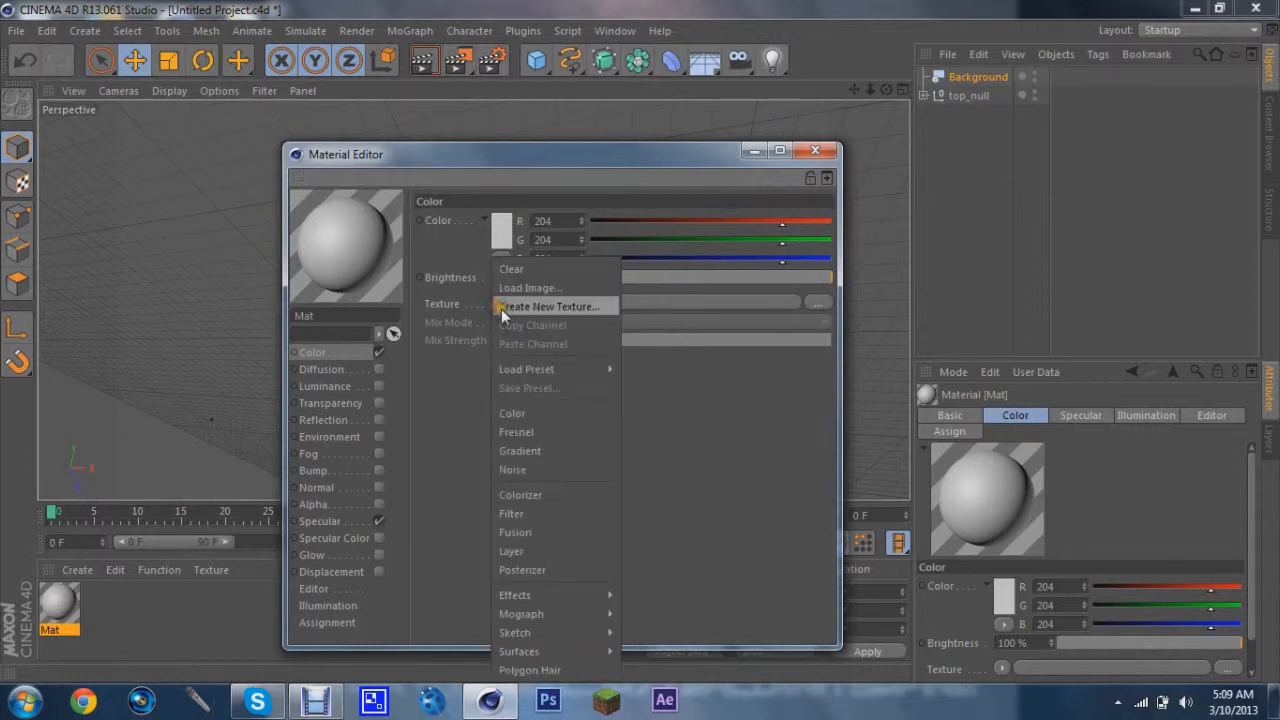
click(488, 306)
click(498, 301)
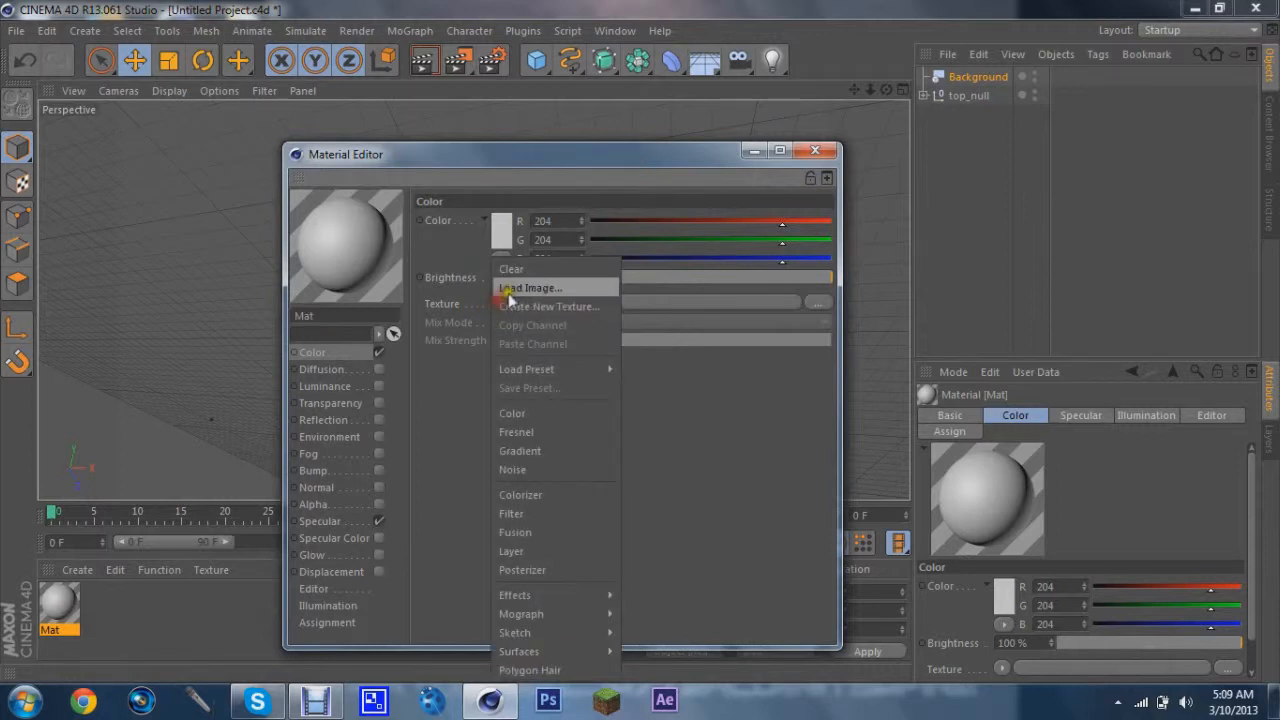
click(511, 289)
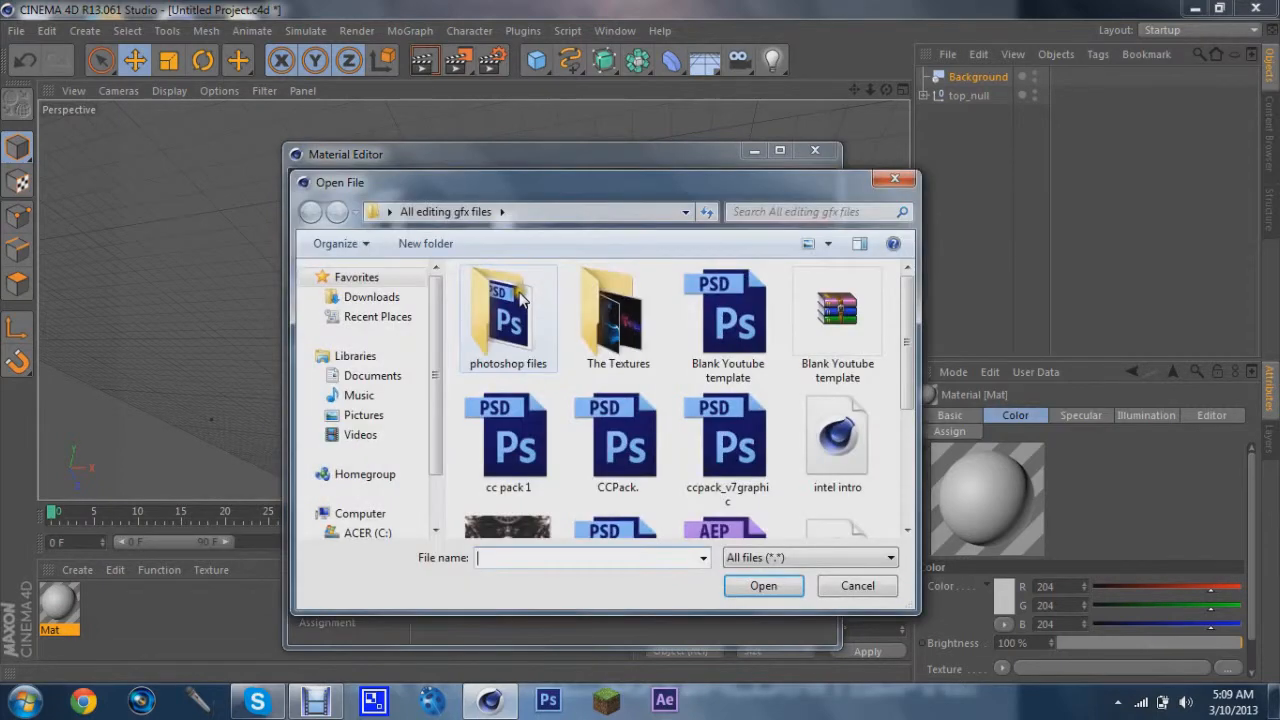
click(389, 211)
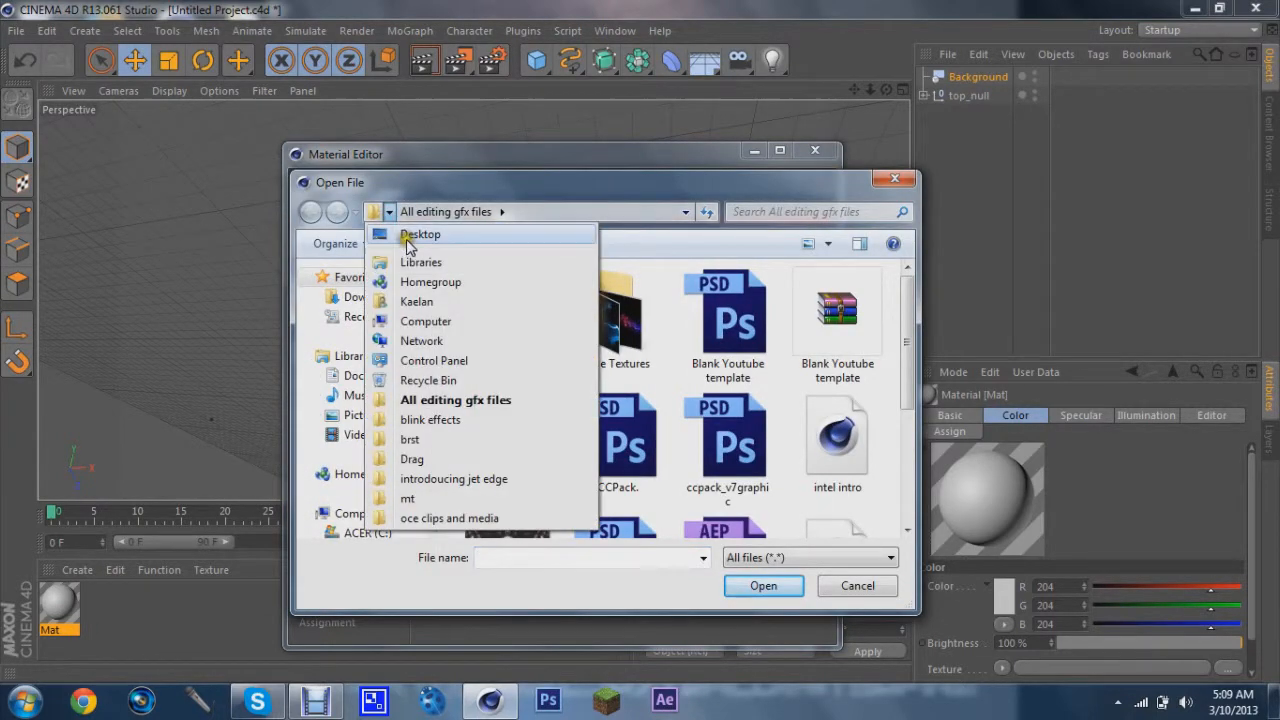
click(407, 243)
scroll(771, 486, down, 5)
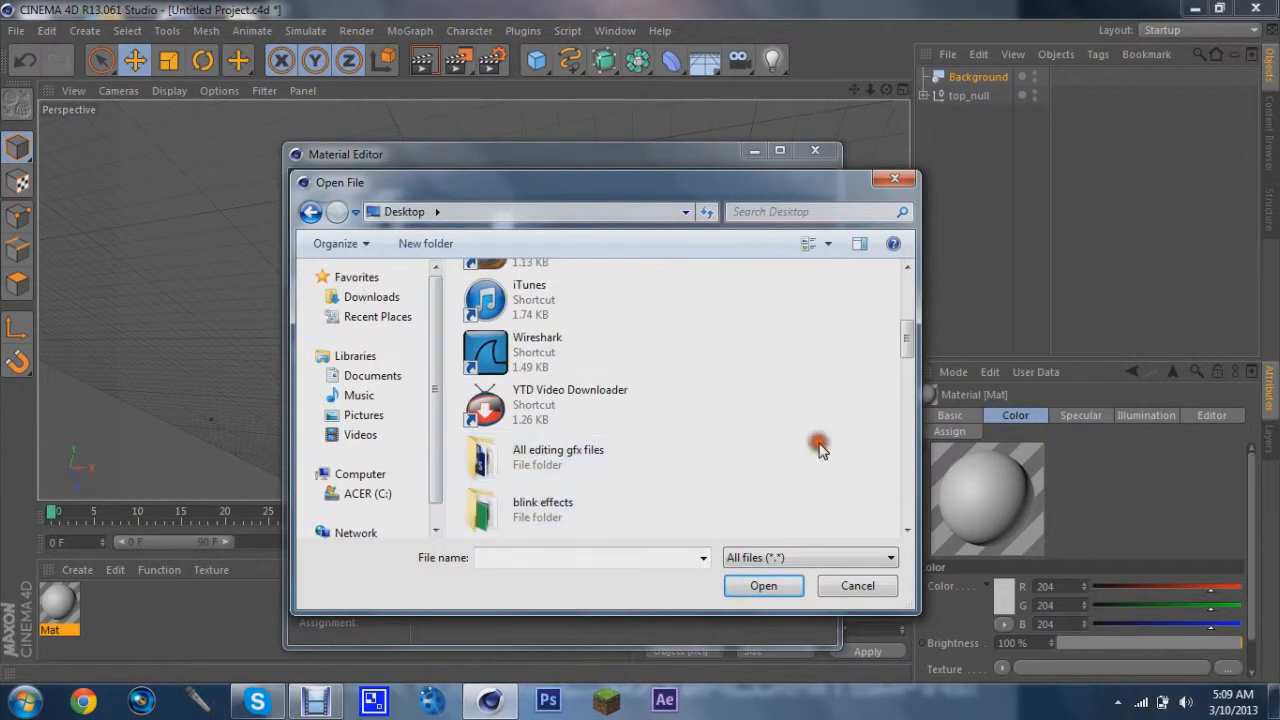
double_click(531, 412)
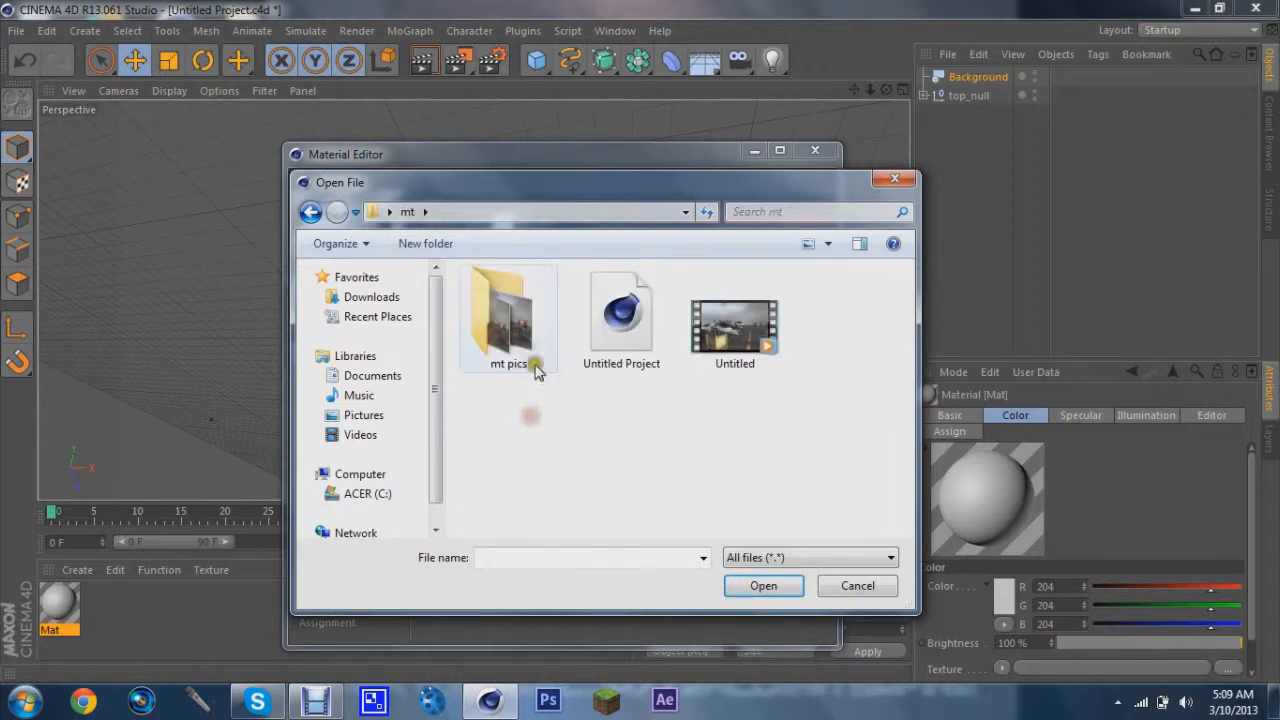
double_click(493, 333)
click(508, 300)
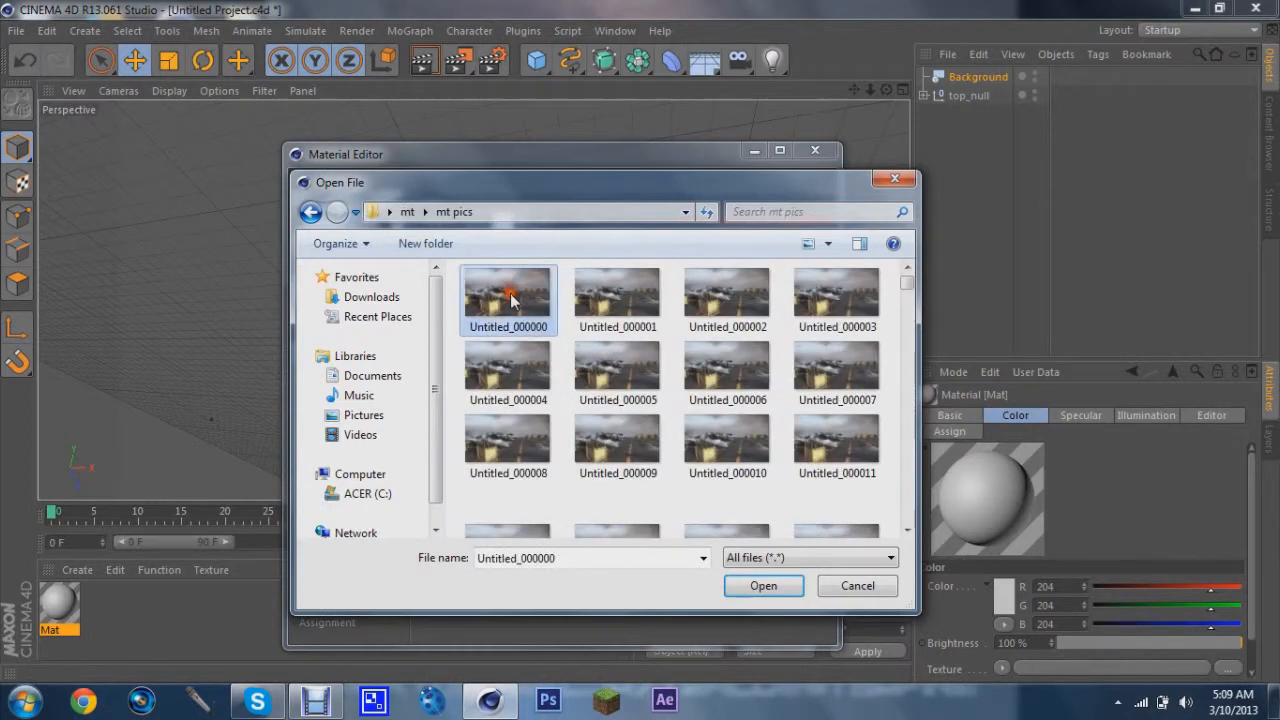
click(758, 589)
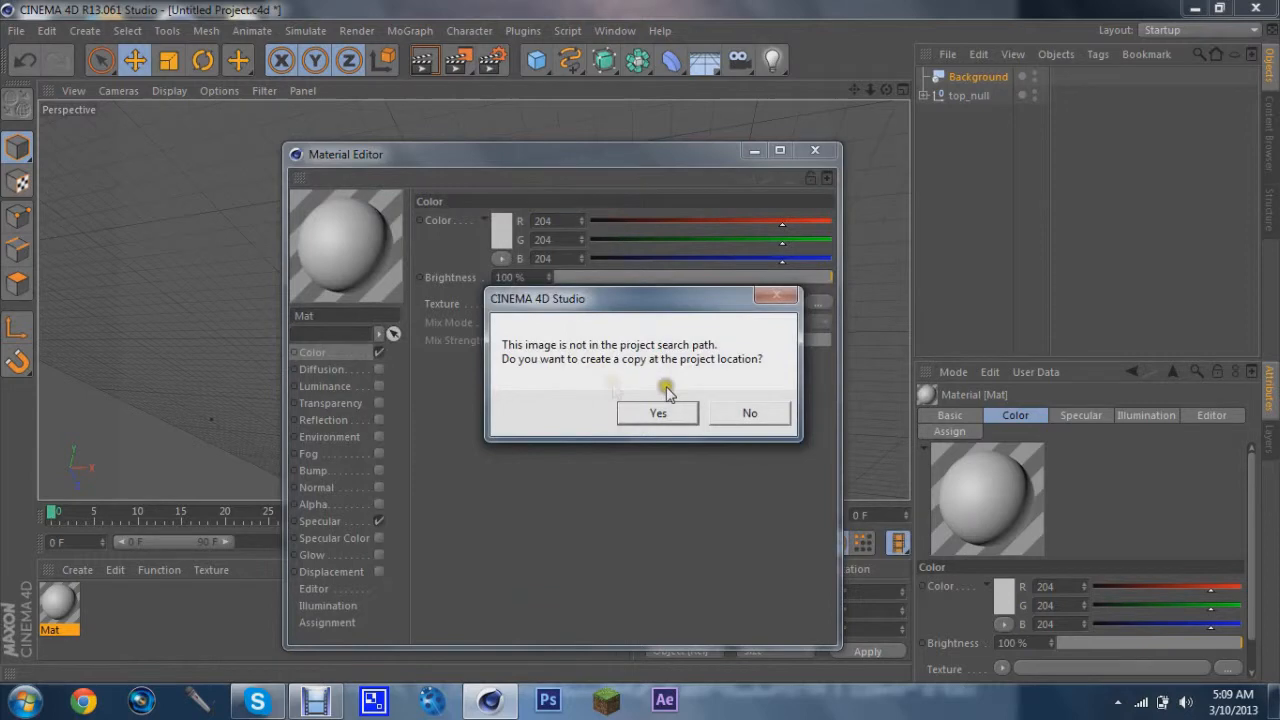
click(750, 416)
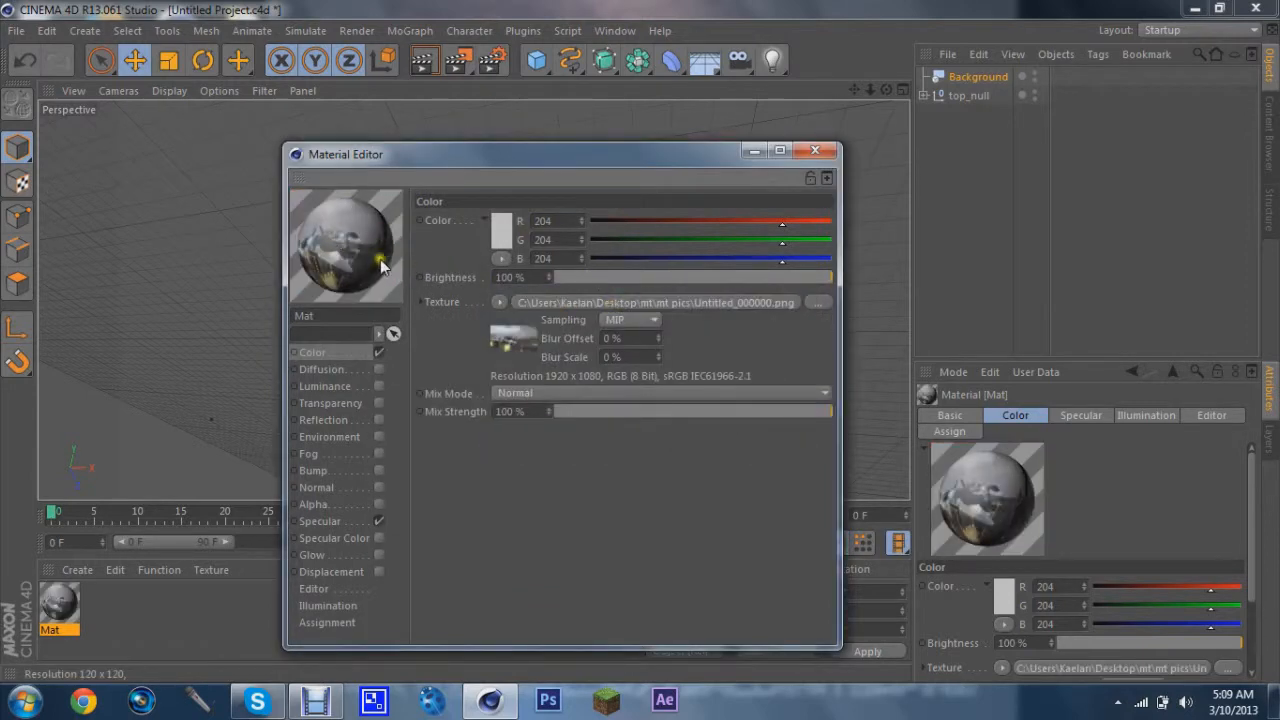
Calculate the texture's image-sequence animation frame range at 30 fps and close the Material Editor
click(540, 302)
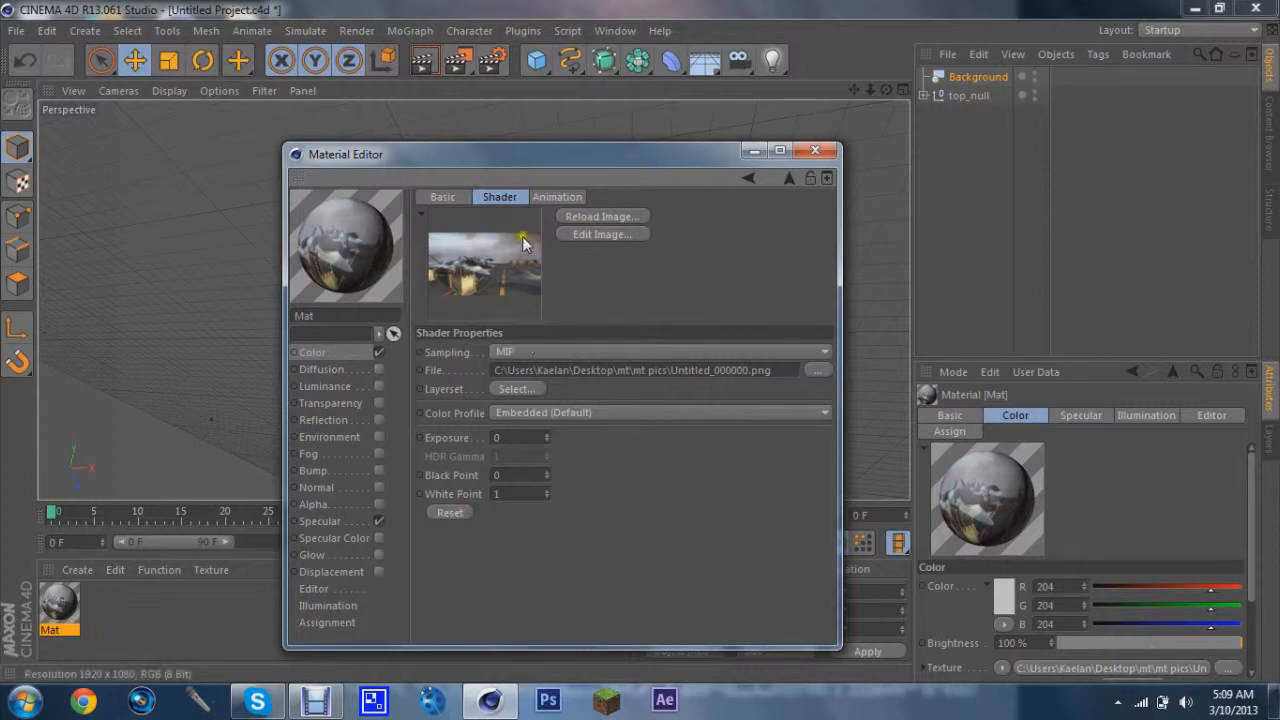
click(548, 199)
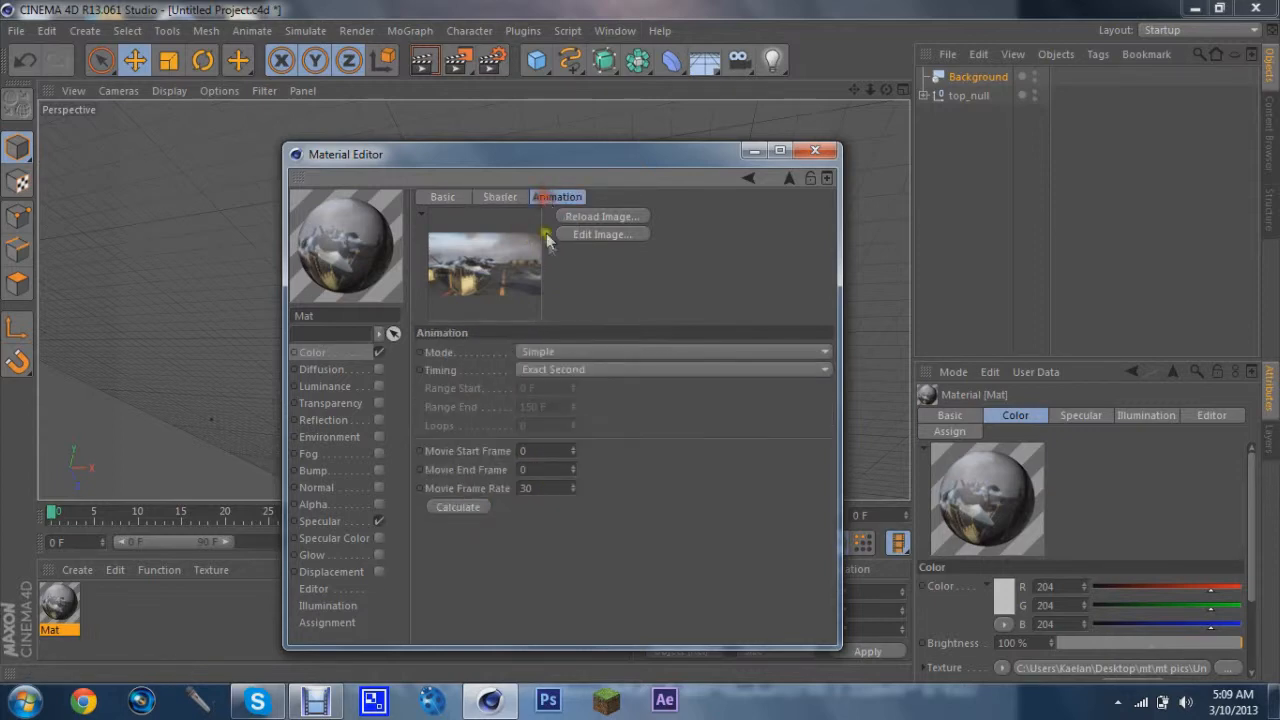
click(458, 507)
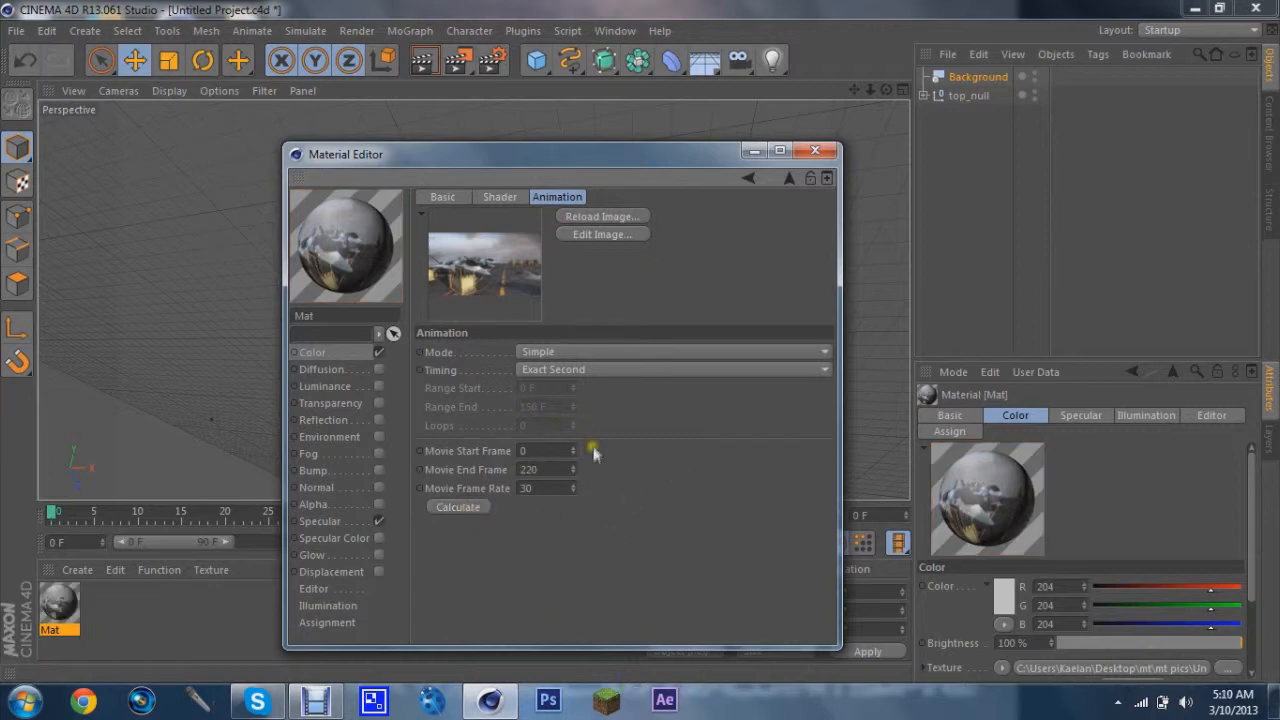
click(814, 151)
Apply the material to the Background object and scrub the timeline to frame 59
drag(163, 582, 966, 76)
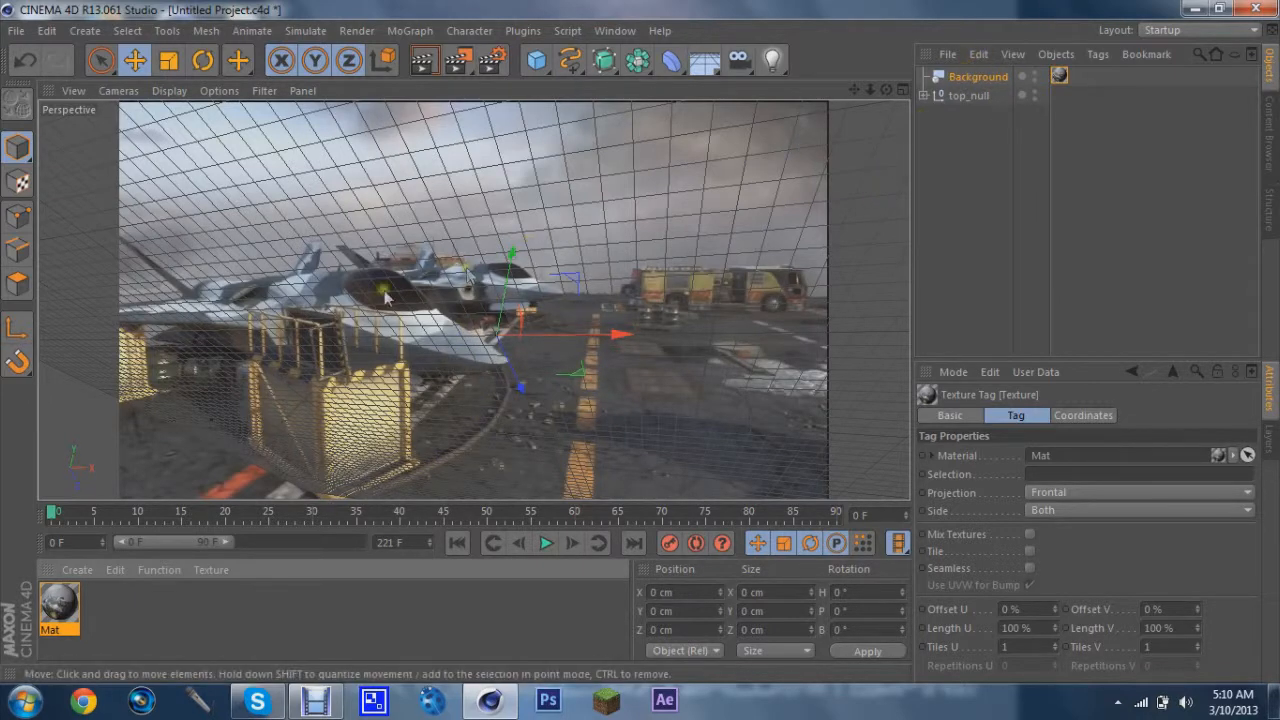
drag(54, 517, 565, 516)
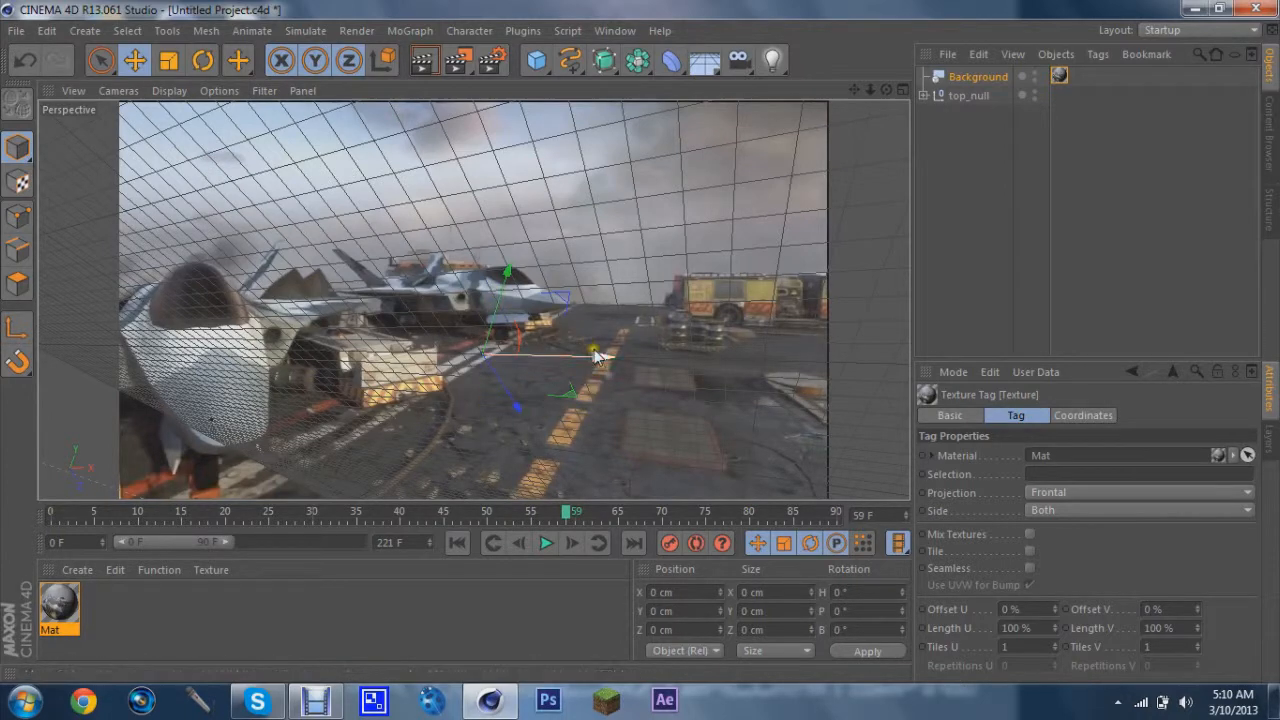
Merge the MASSIVE GFX PACK file into the scene to import its materials
click(16, 30)
click(51, 97)
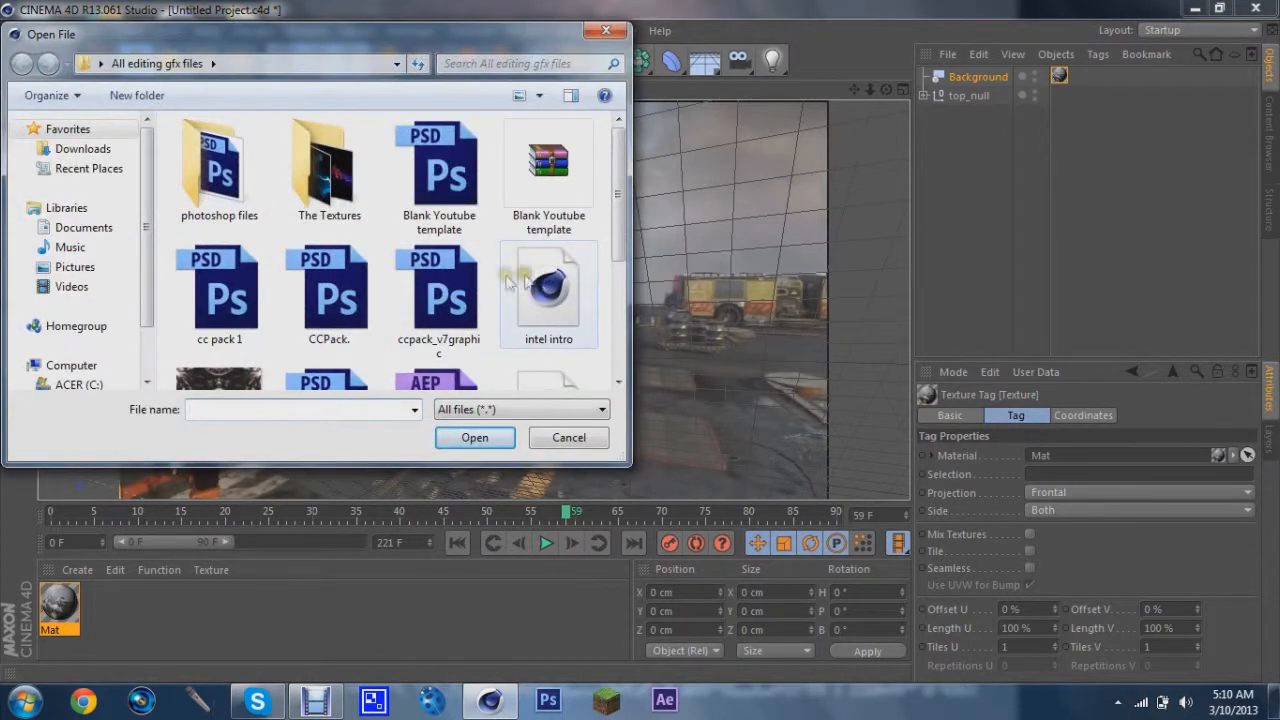
scroll(495, 278, down, 2)
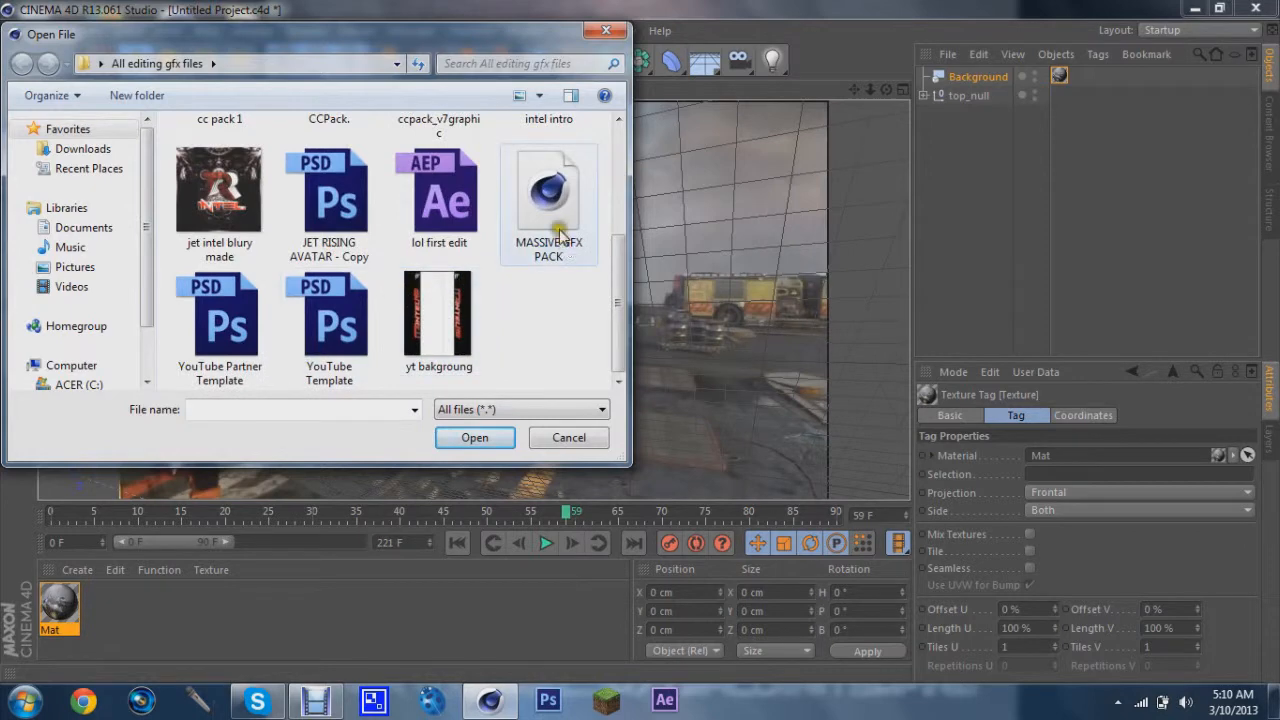
click(548, 200)
click(478, 437)
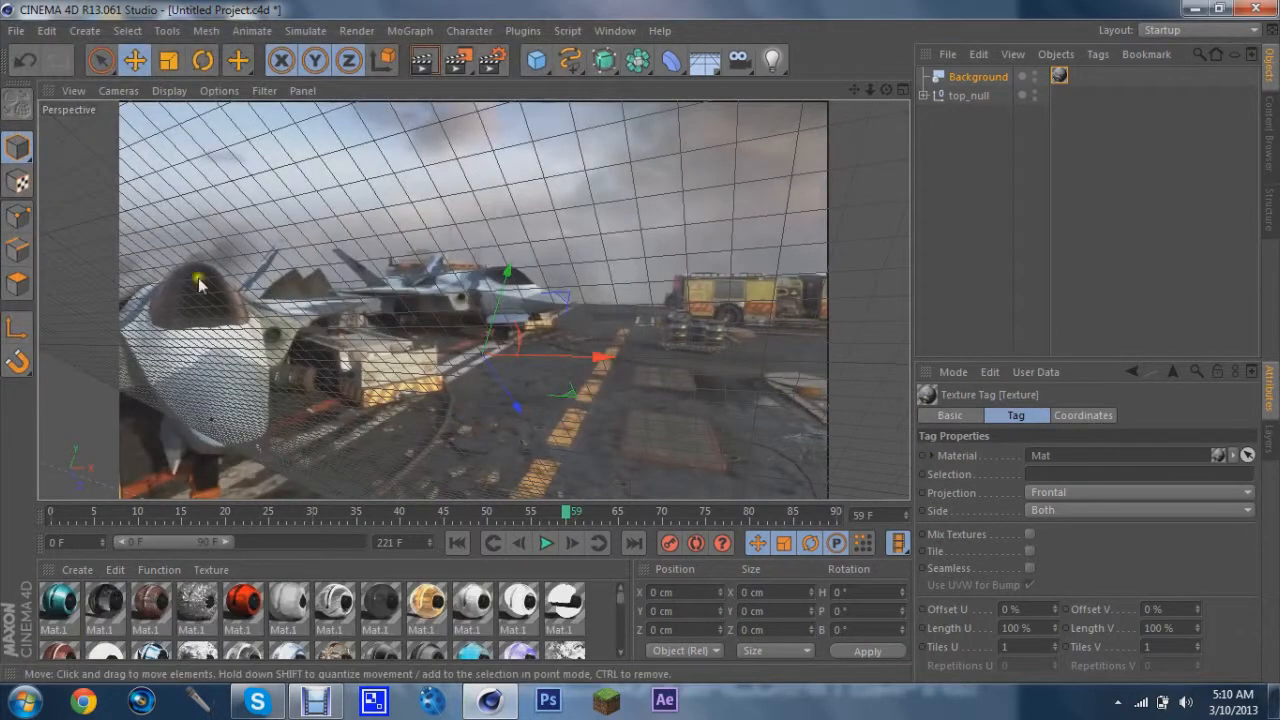
Add a MoGraph MoText object to the scene
click(410, 31)
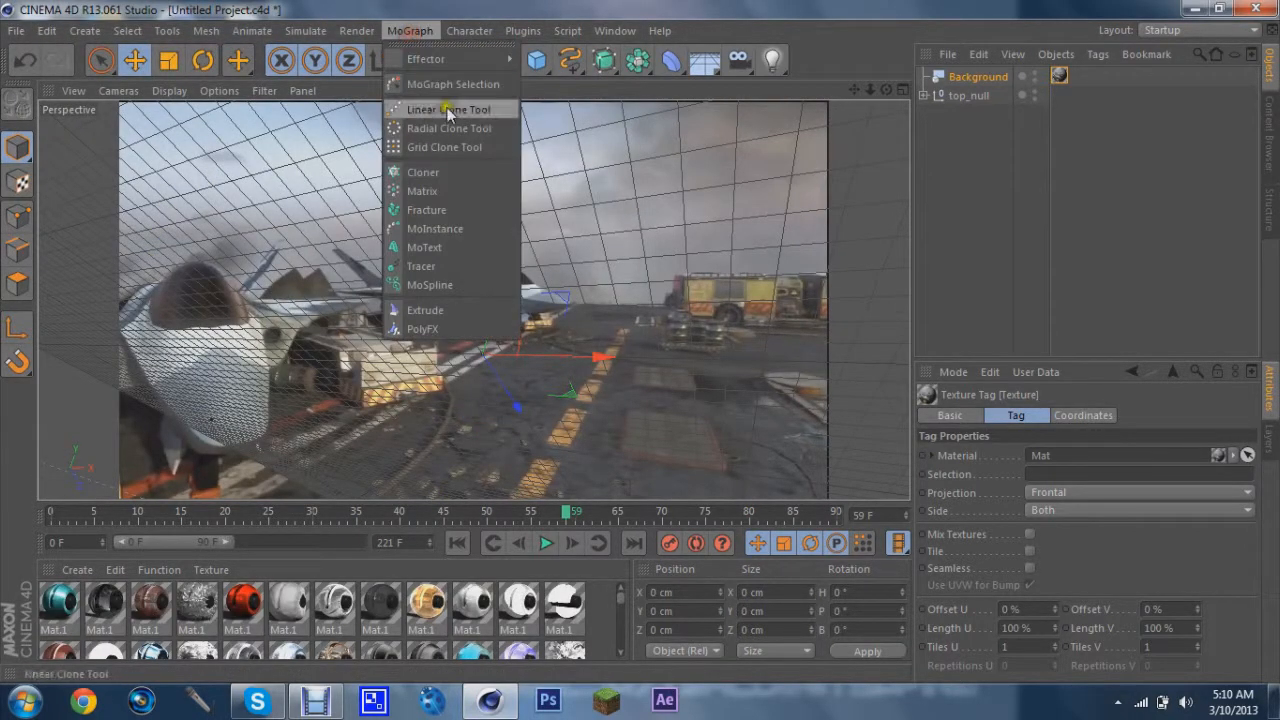
click(441, 248)
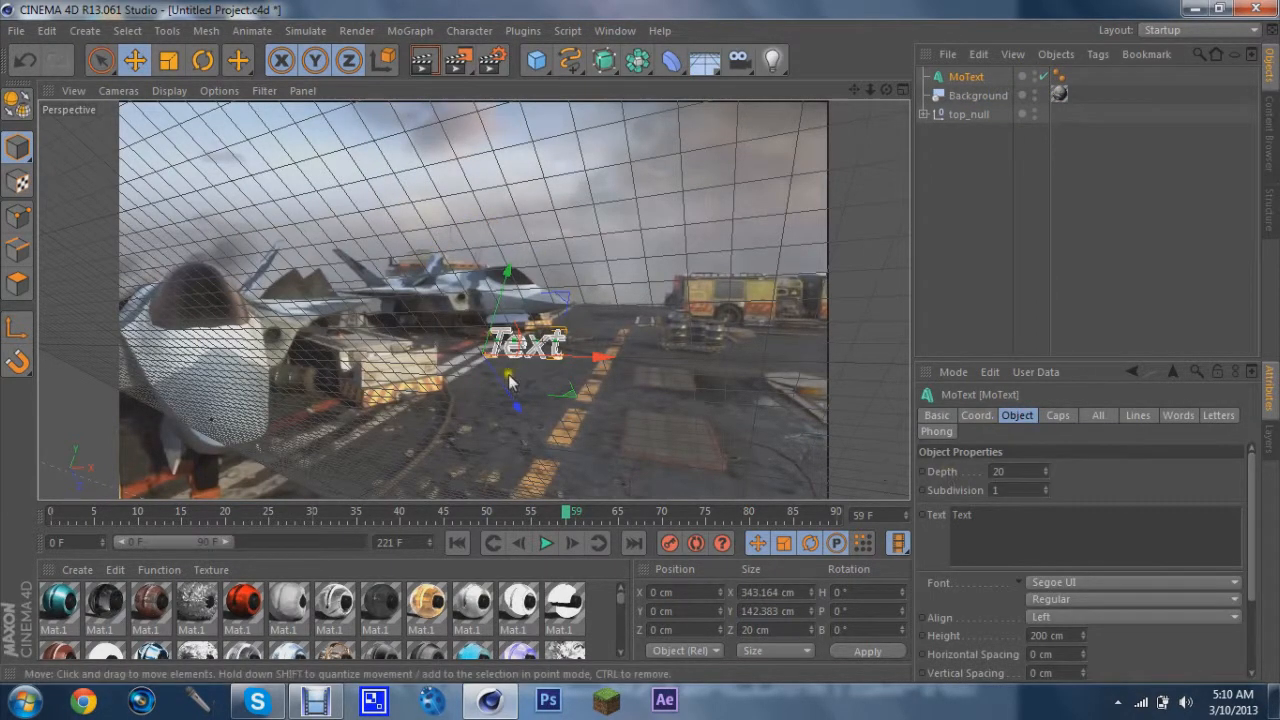
Rotate the MoText object about 42° in pitch, undoing an extra rotation
click(202, 61)
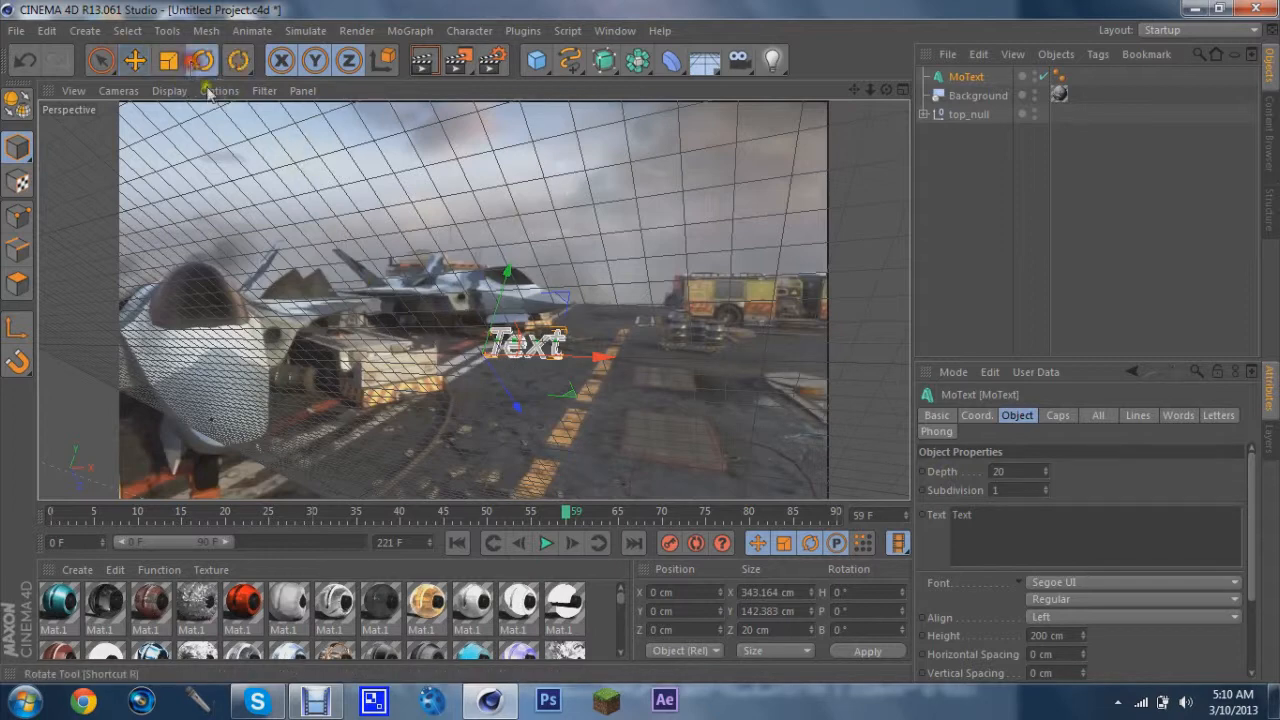
drag(455, 302, 449, 360)
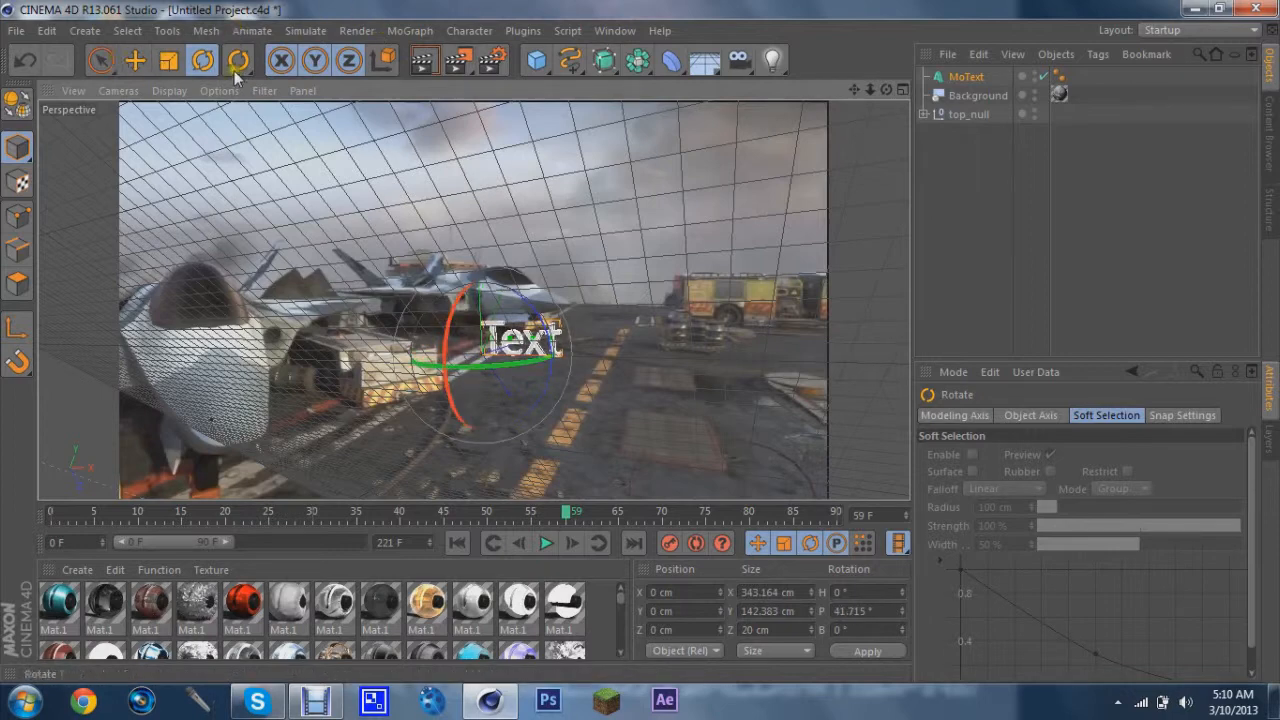
drag(518, 344, 540, 385)
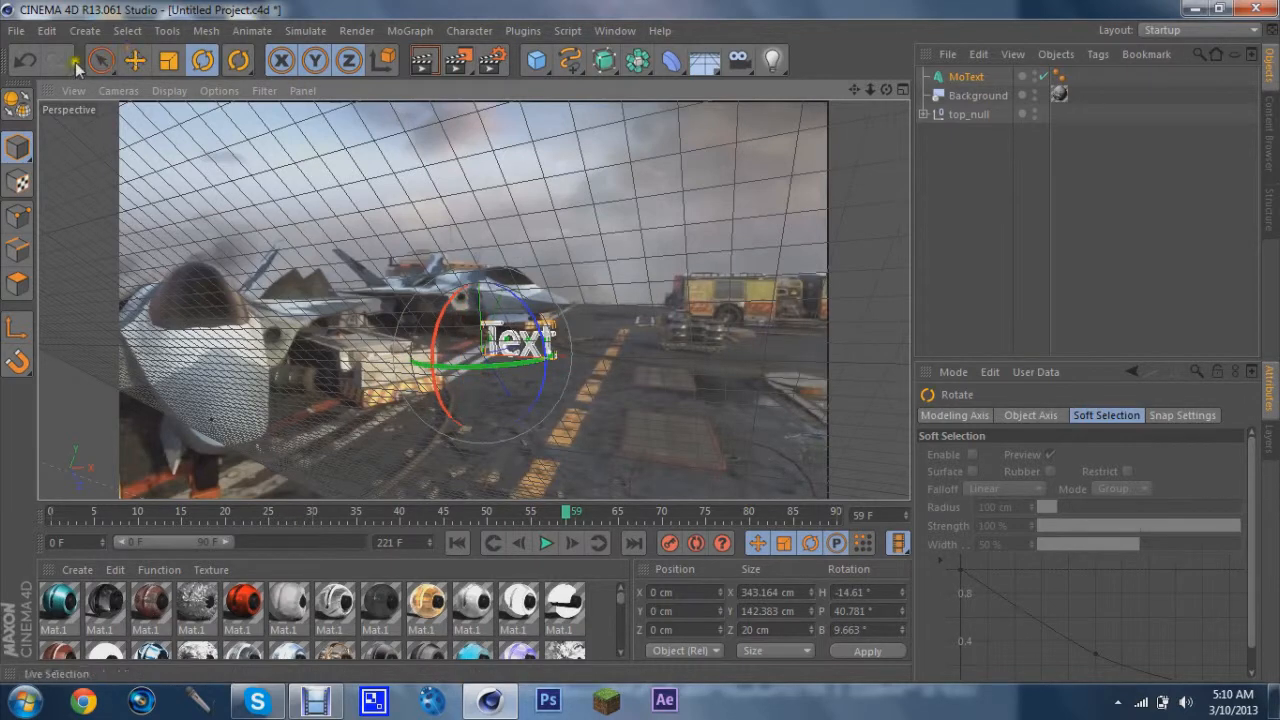
click(24, 60)
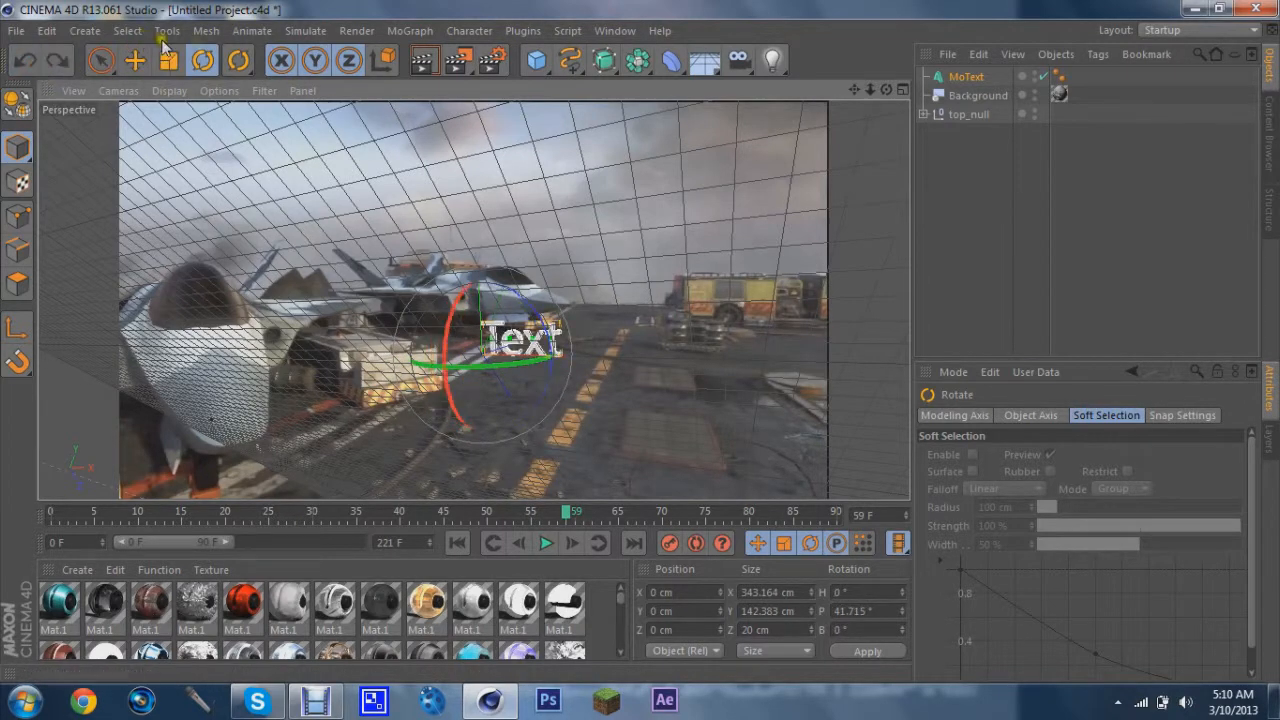
Select the MoText object in the viewport and set its alignment to Middle
click(103, 63)
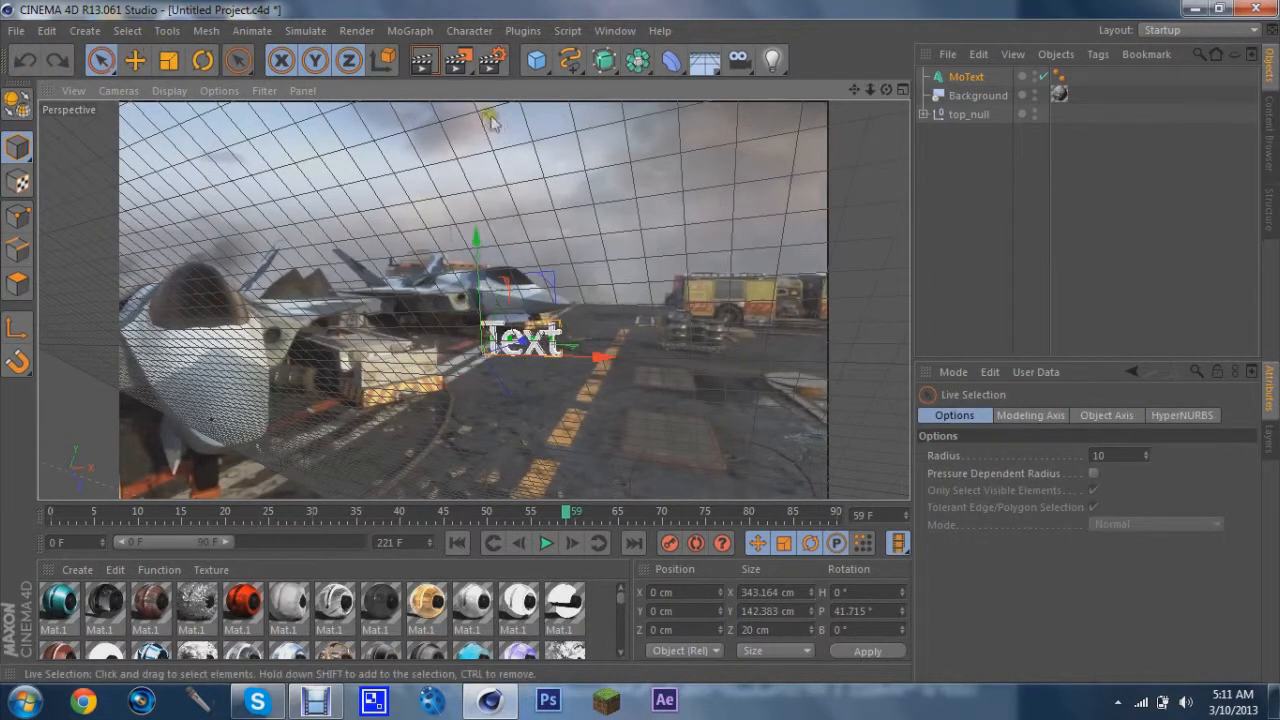
click(538, 341)
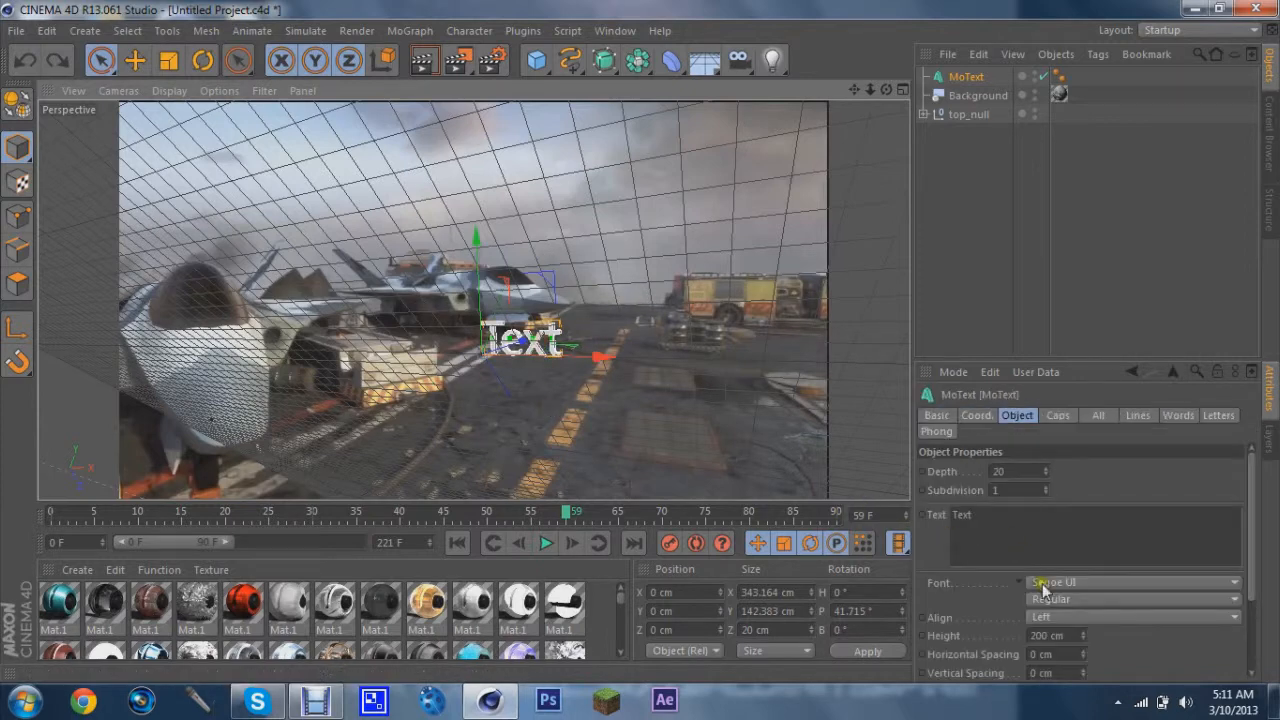
click(1043, 618)
click(1057, 584)
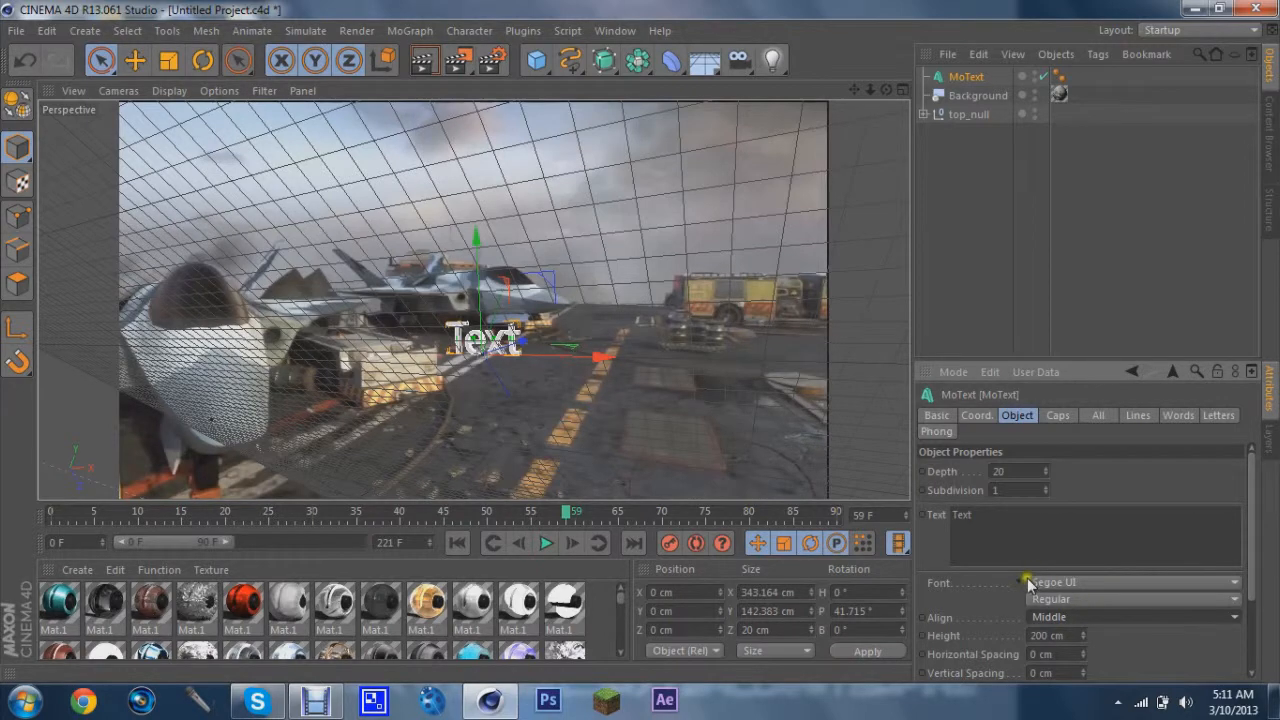
click(1041, 584)
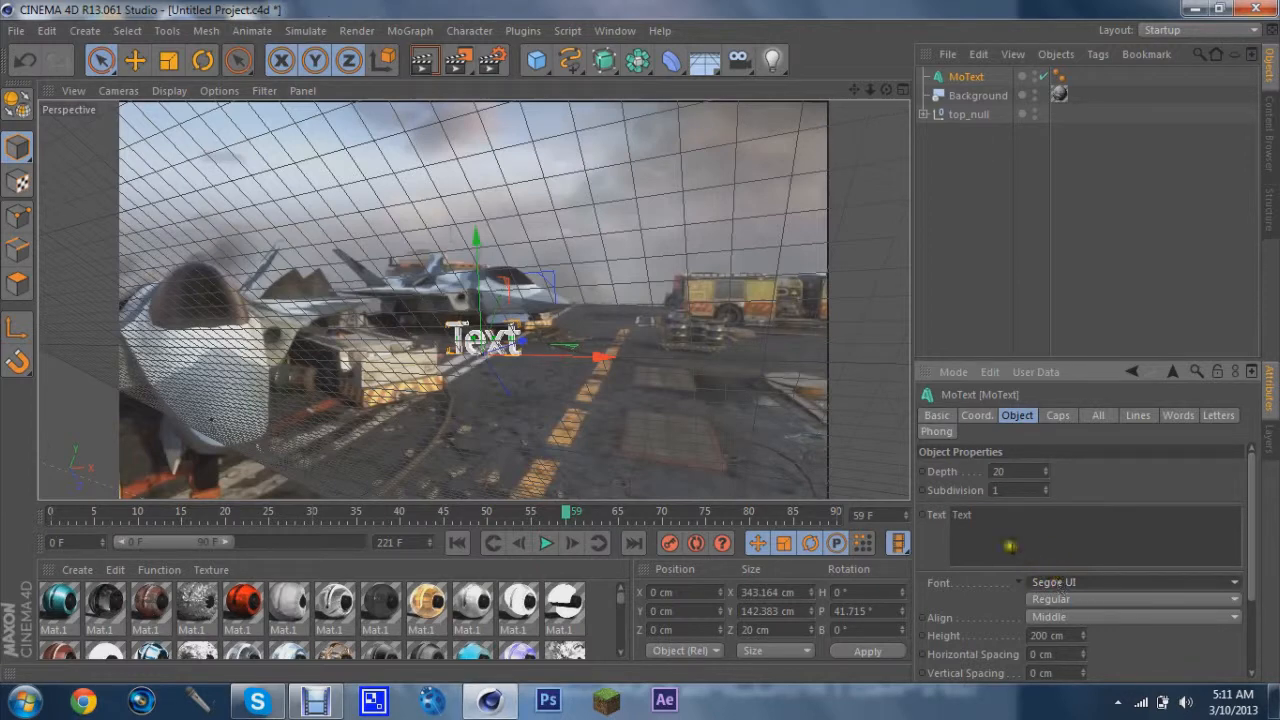
Replace the MoText text with "100" and "Subs?" on two lines
click(1008, 522)
drag(1035, 520, 757, 502)
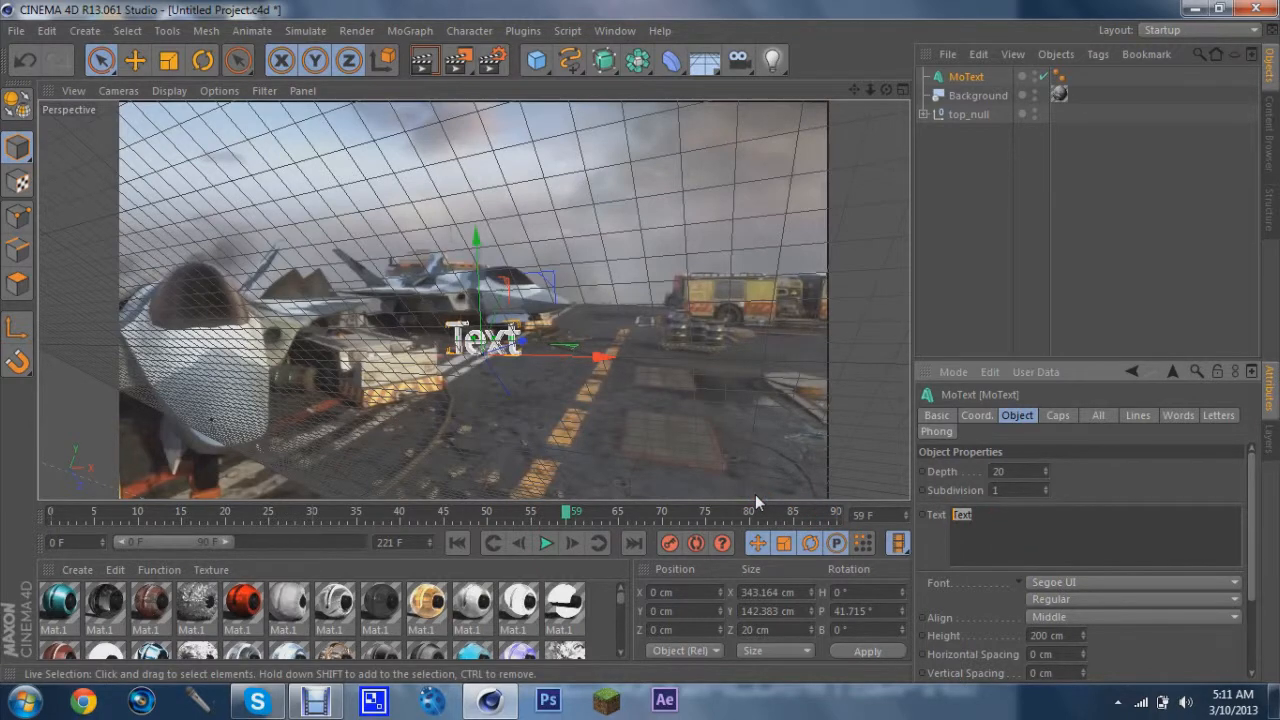
text(100)
key(Return)
text(5)
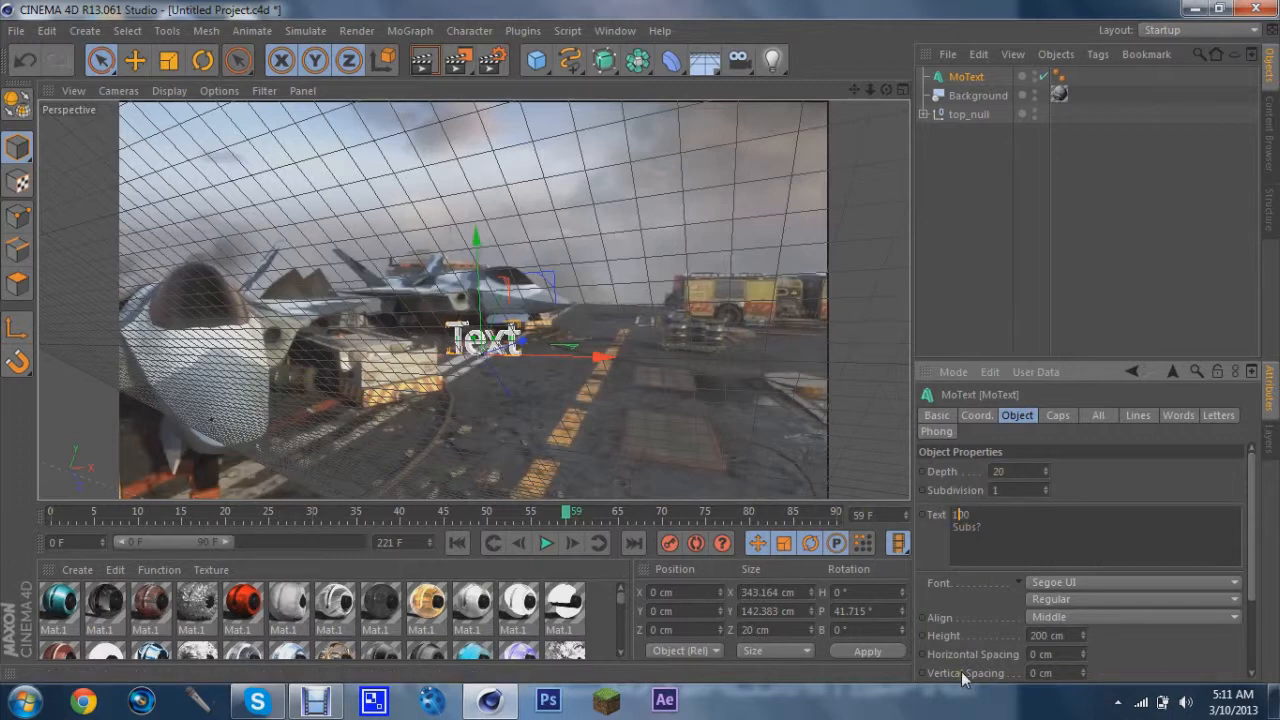
Set the MoText depth to 70
click(998, 469)
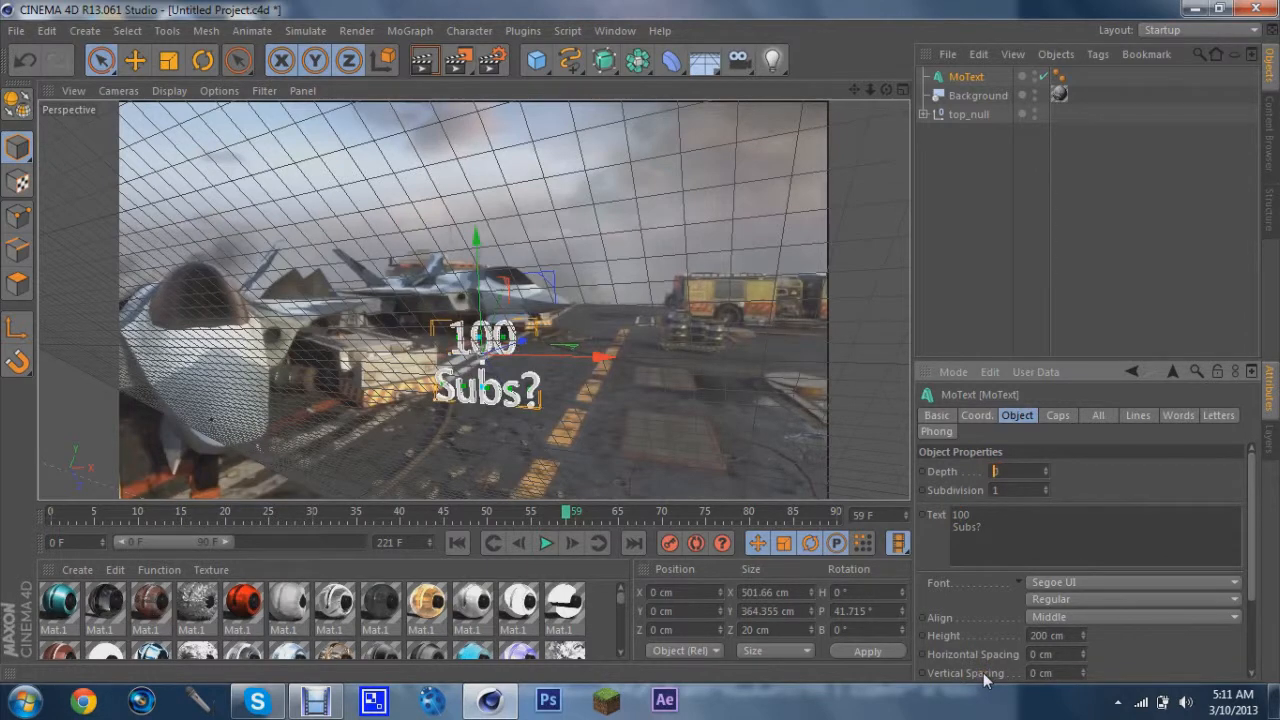
text(70)
key(Return)
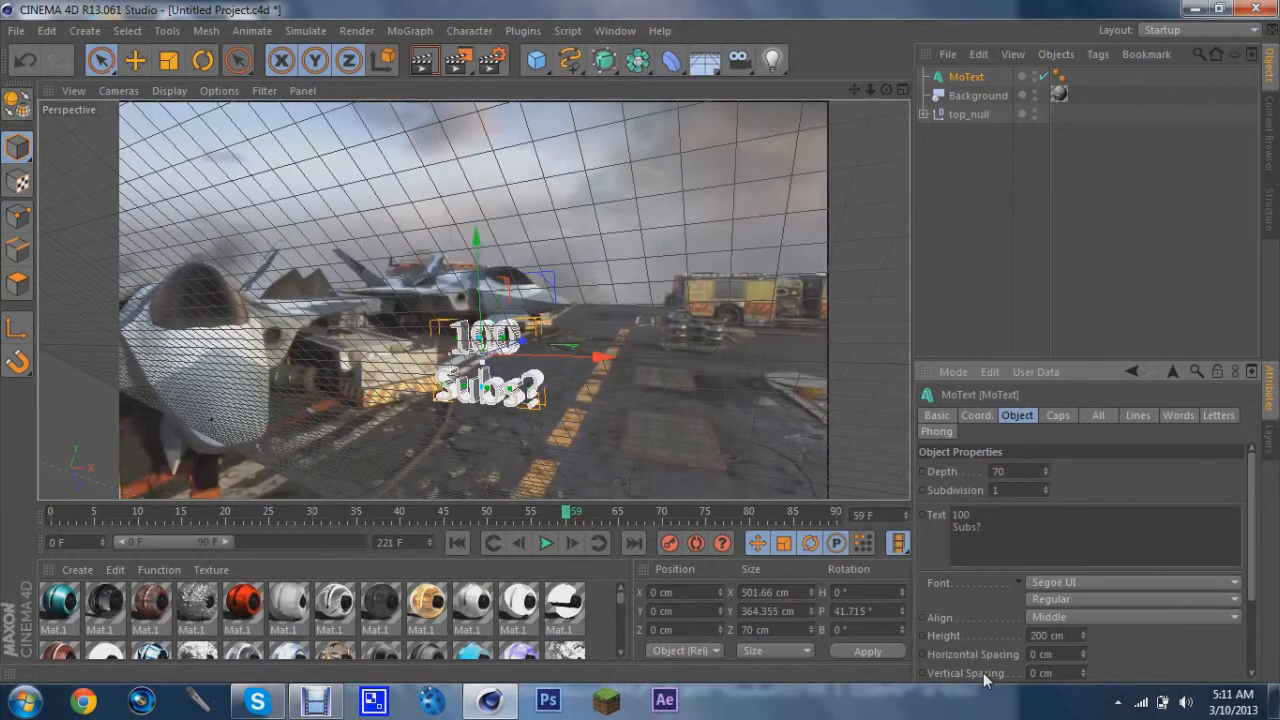
Change the MoText font to FoughtKnight
click(1115, 588)
scroll(1150, 345, up, 5)
scroll(1130, 400, down, 15)
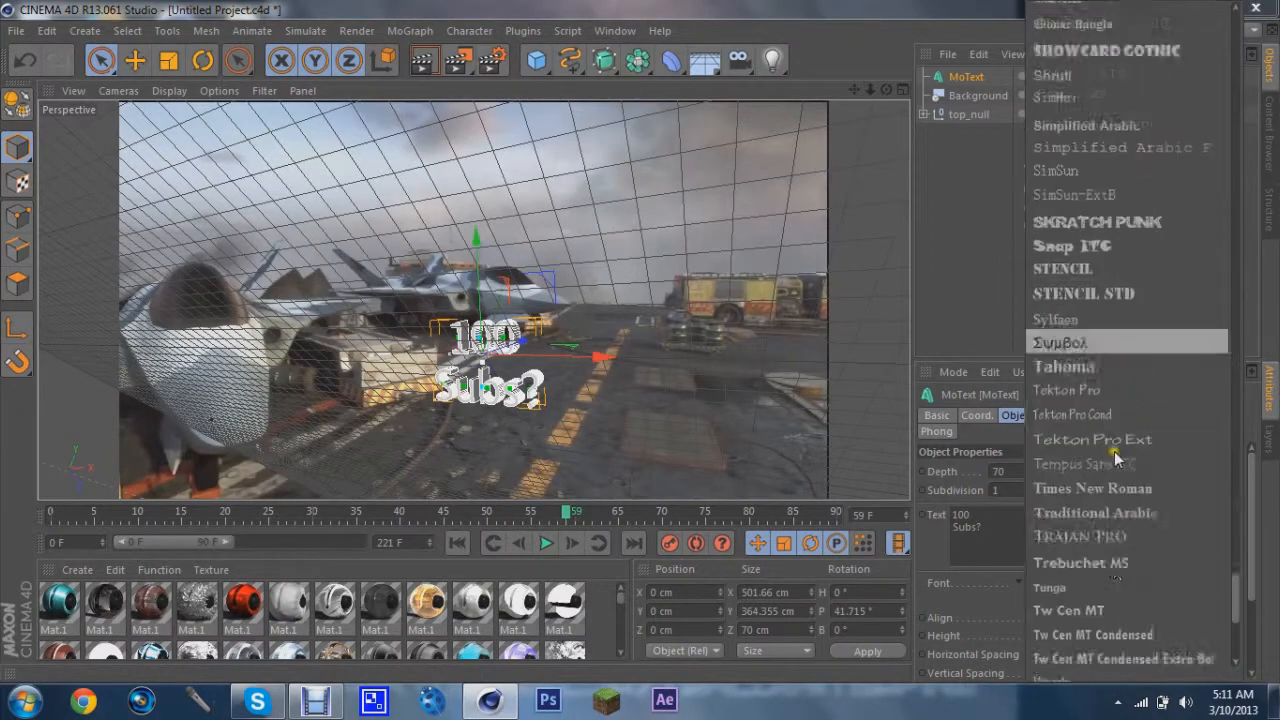
scroll(1112, 451, up, 5)
scroll(1115, 386, up, 10)
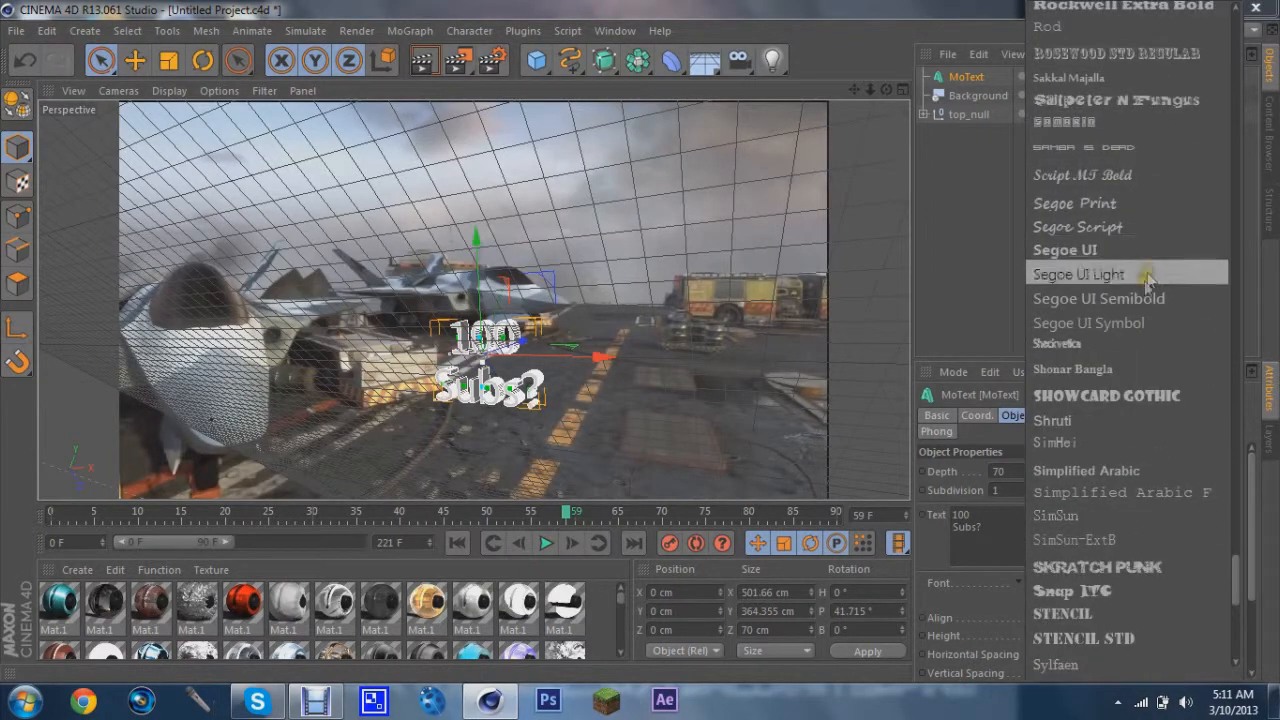
scroll(1112, 385, up, 10)
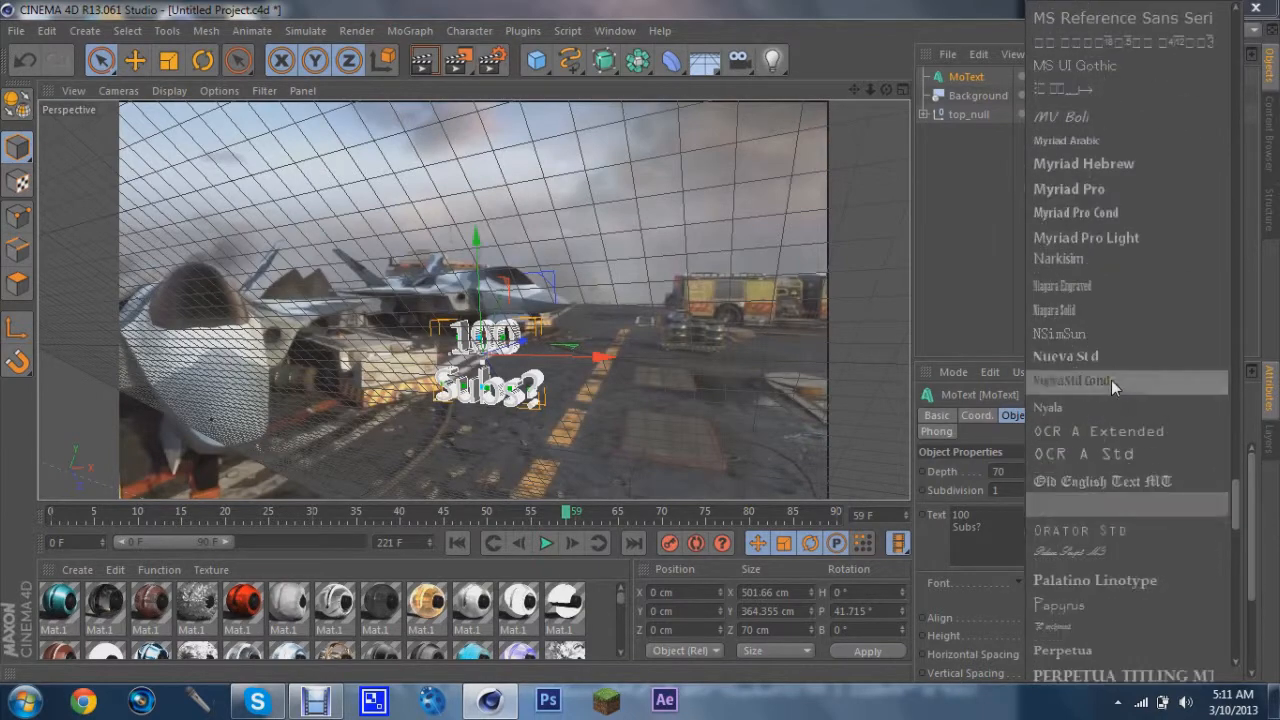
scroll(1111, 385, up, 8)
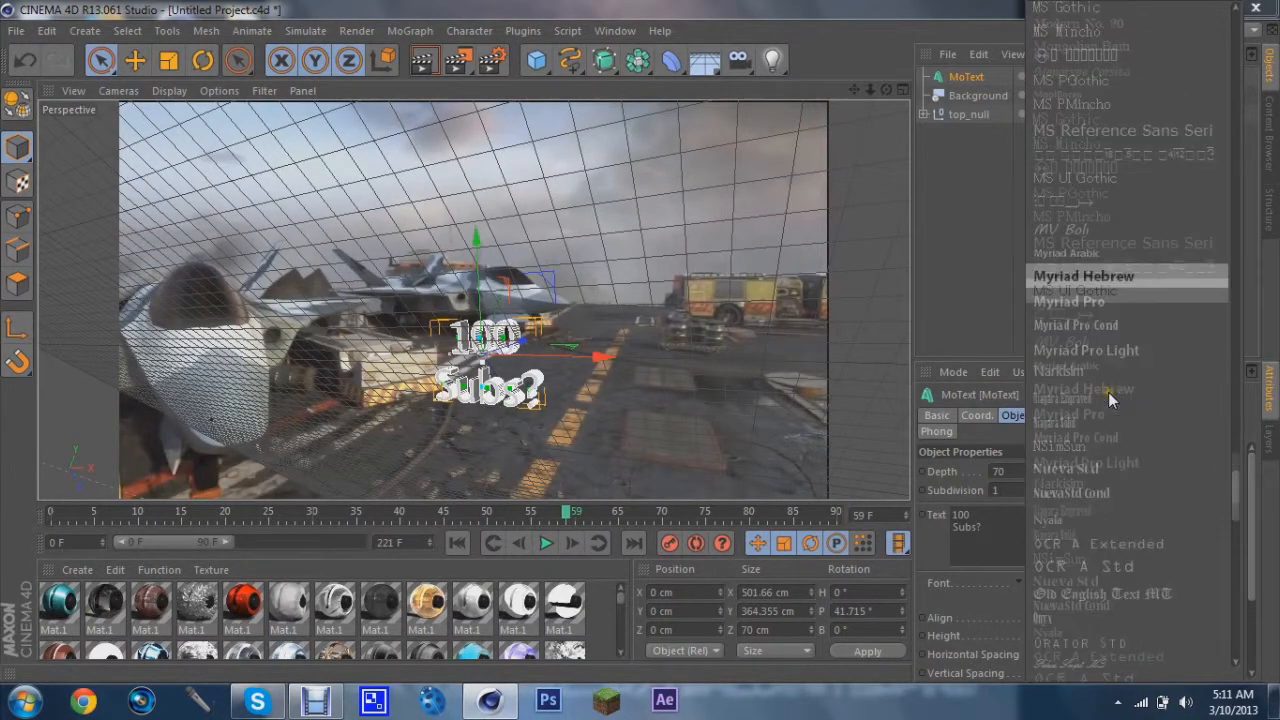
scroll(1108, 392, up, 5)
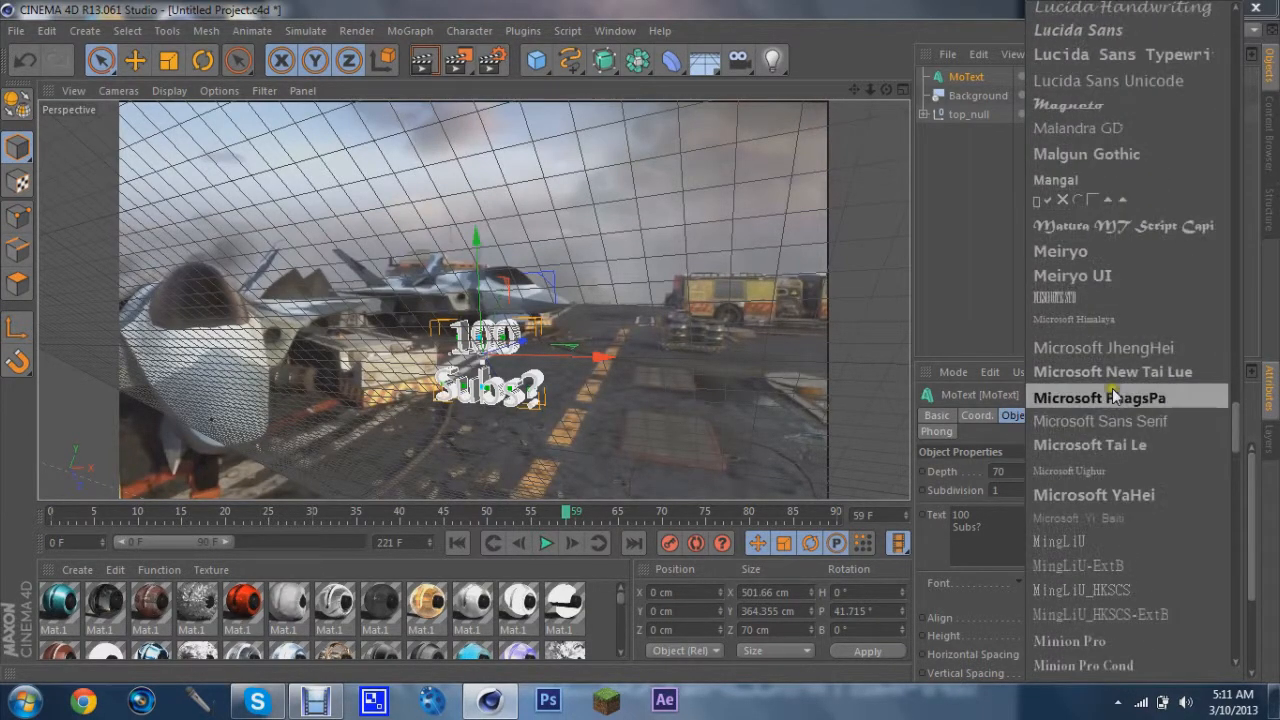
scroll(1119, 396, up, 8)
scroll(1119, 396, up, 10)
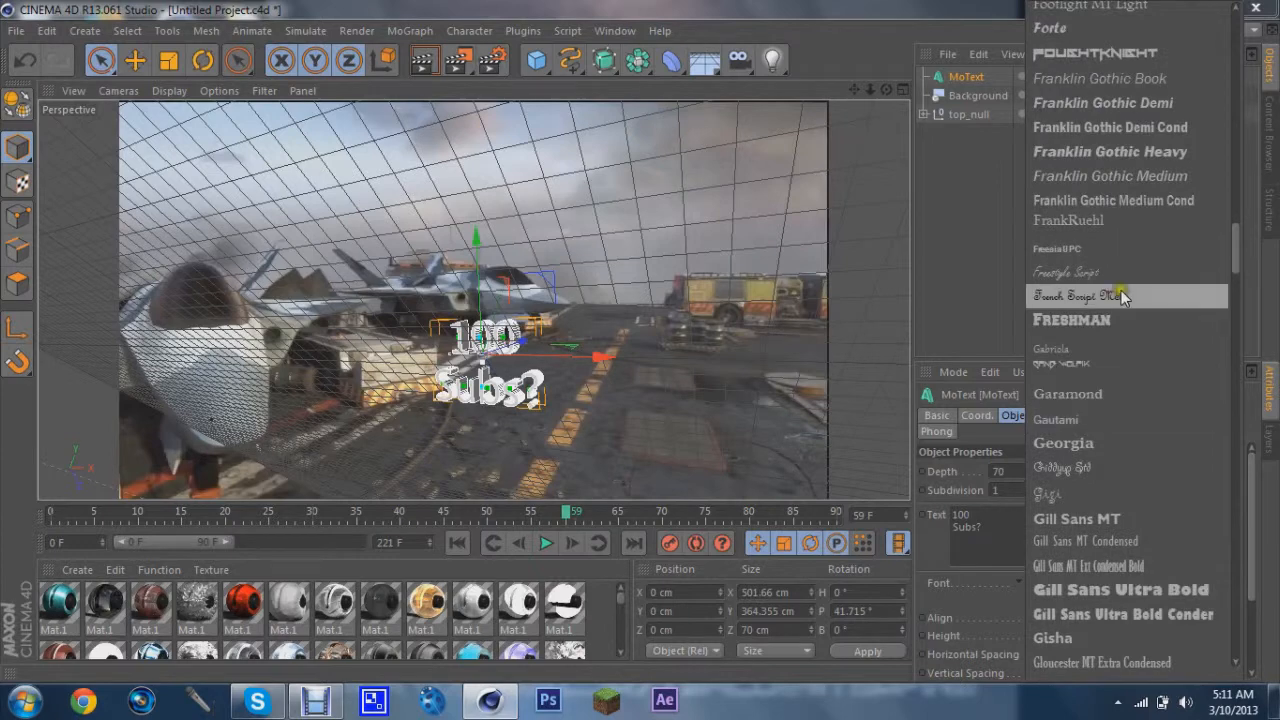
scroll(1063, 178, up, 3)
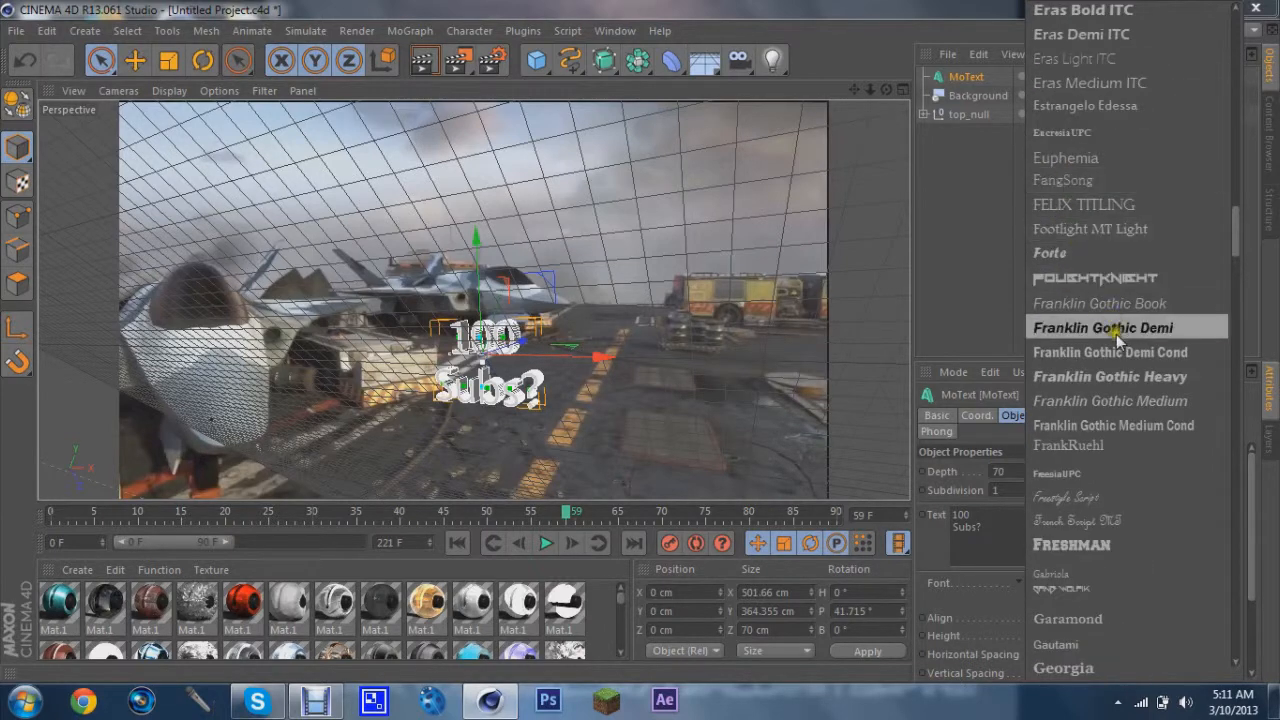
click(1100, 278)
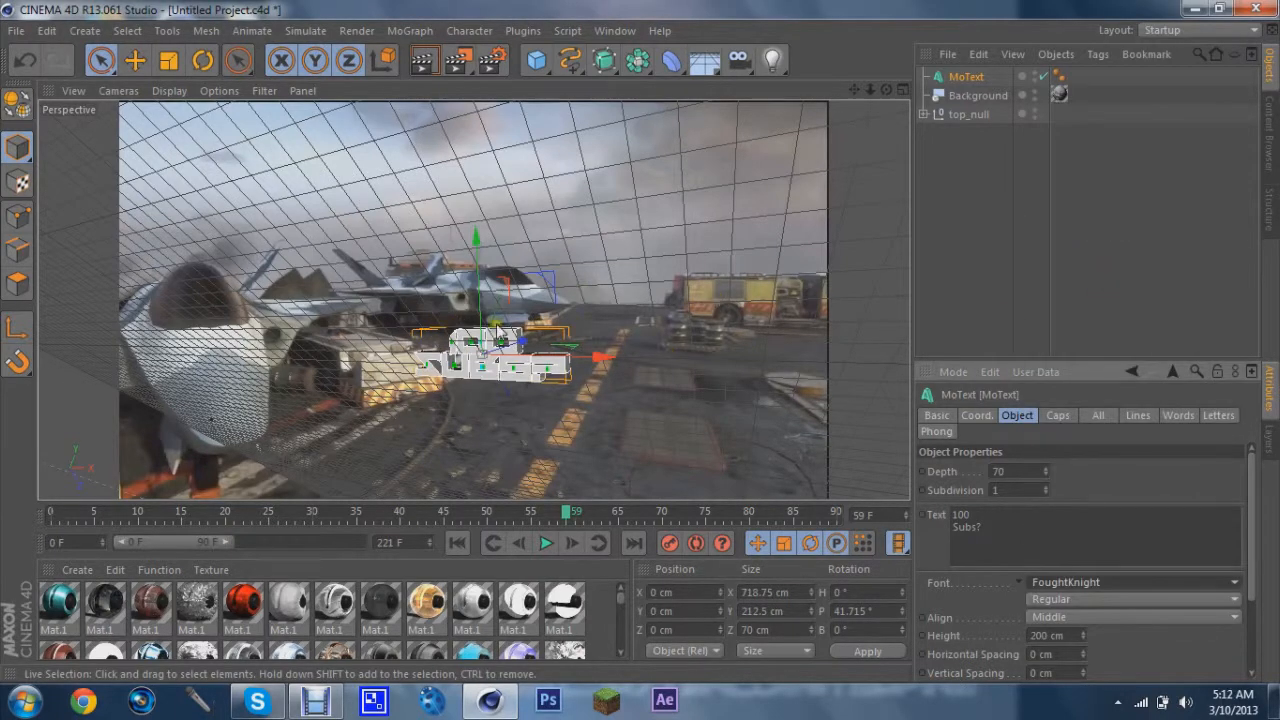
Insert a blank line between "100" and "Subs?" in the MoText text
click(968, 518)
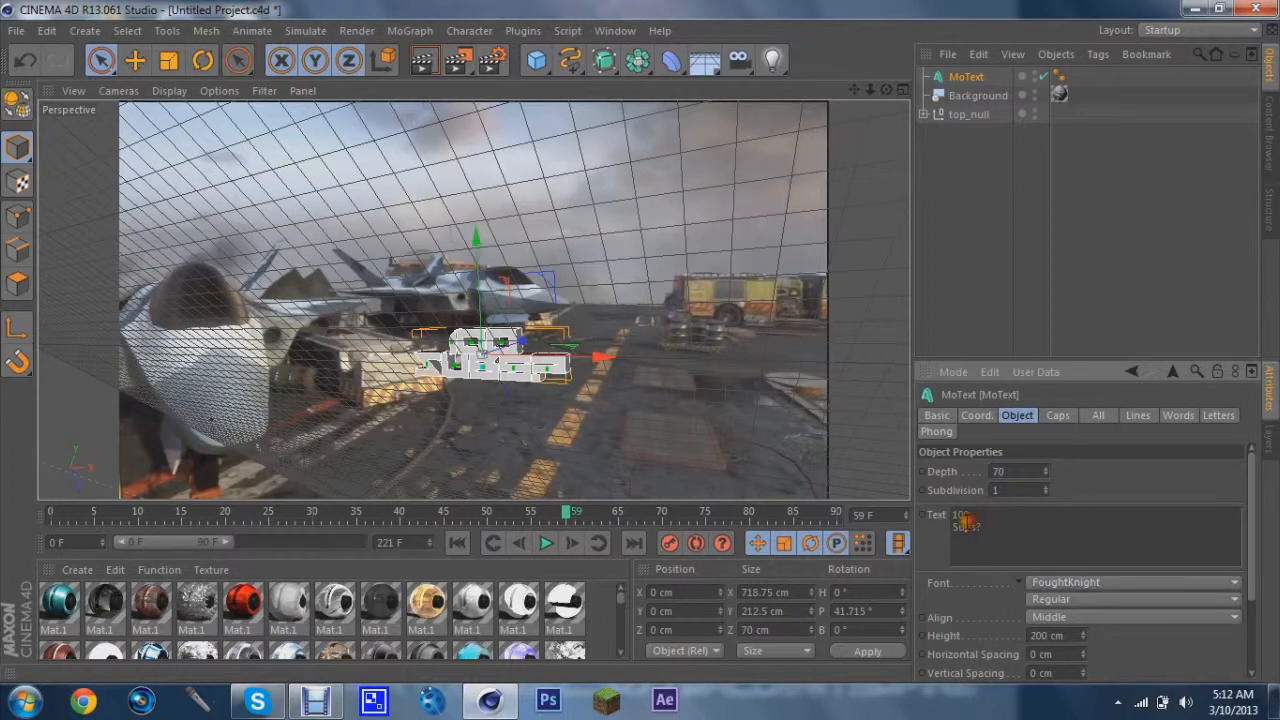
key(Return)
click(1010, 484)
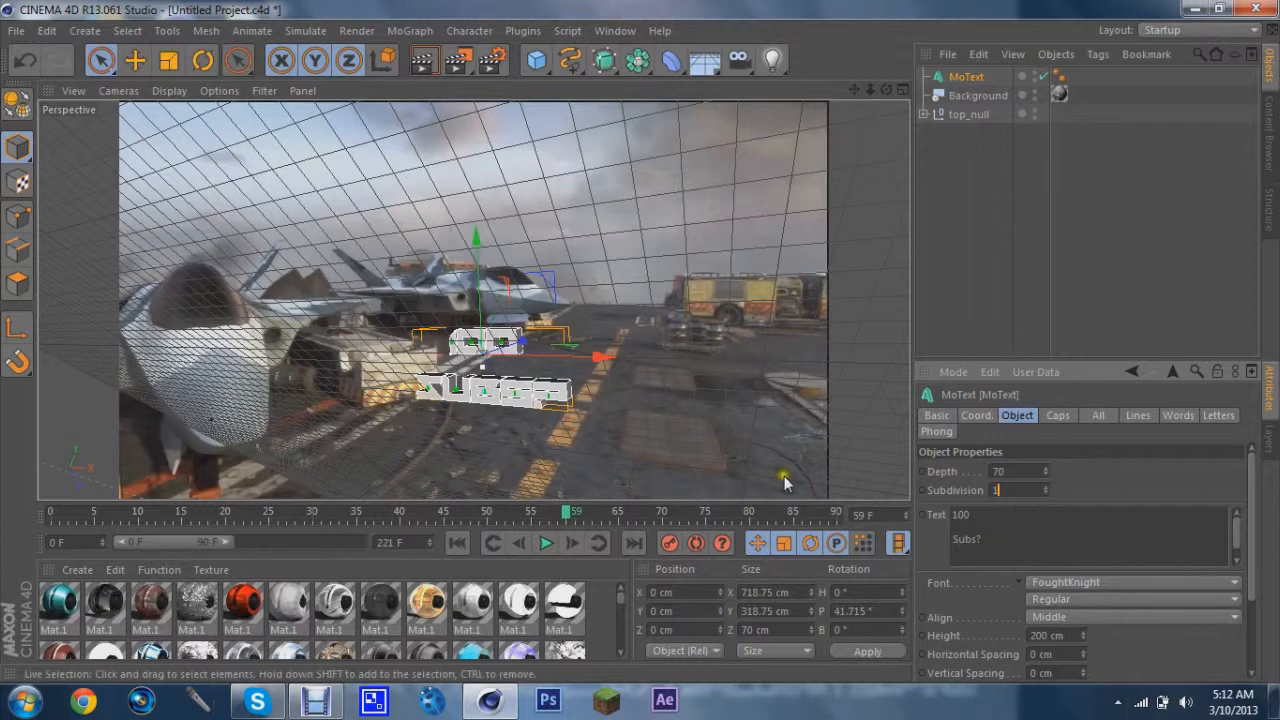
click(689, 390)
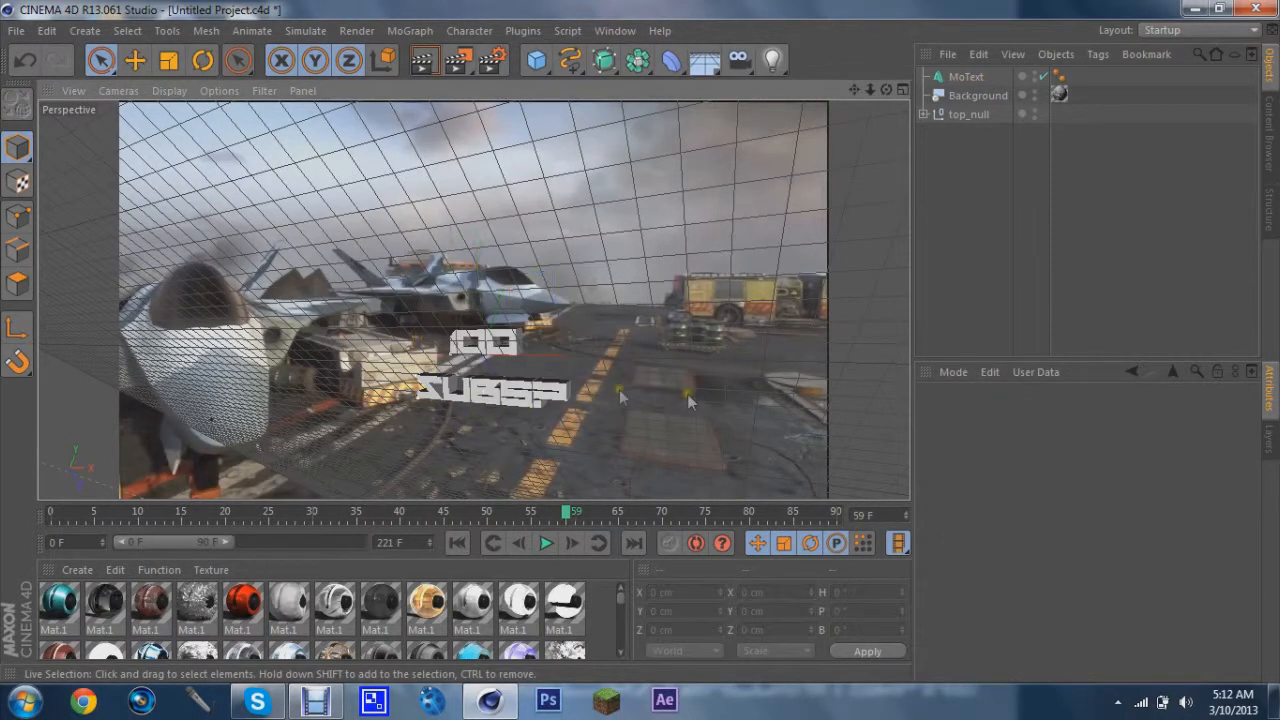
click(508, 392)
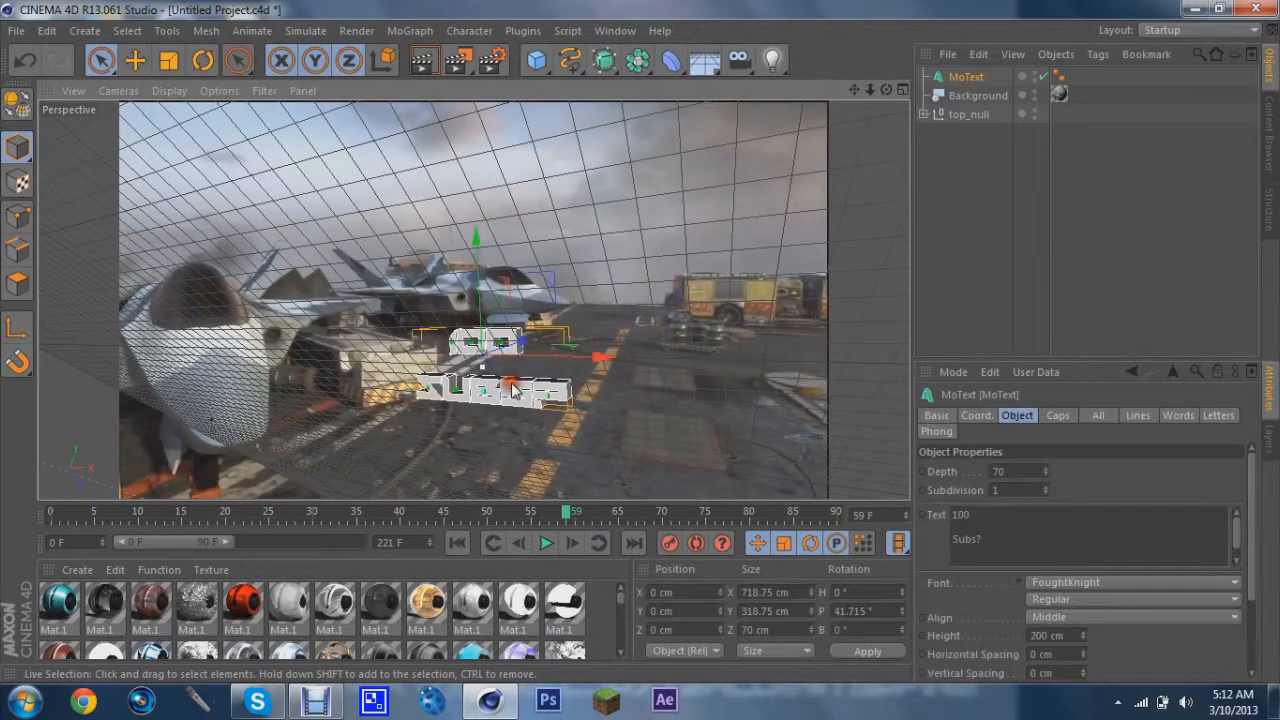
Change the MoText font to BatmanForeverAlternate, keeping the two text lines together
click(1108, 583)
scroll(1078, 330, up, 10)
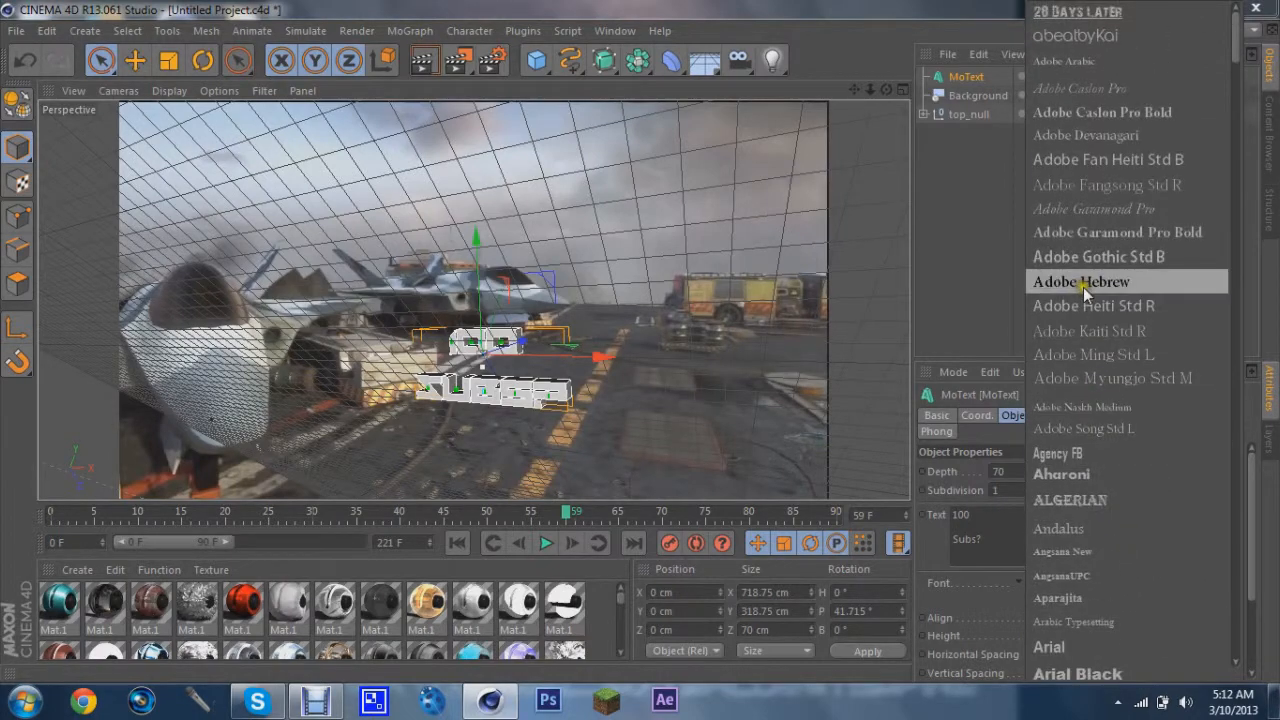
scroll(1083, 287, down, 5)
click(1082, 486)
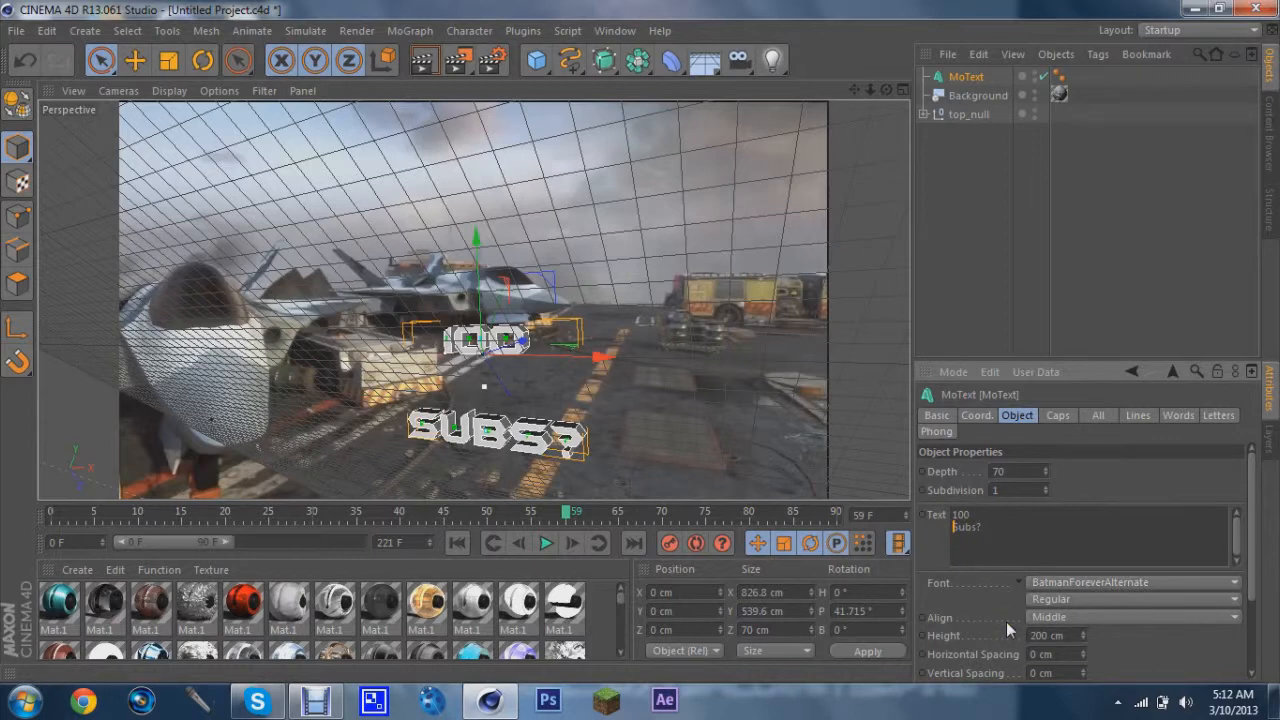
click(1015, 470)
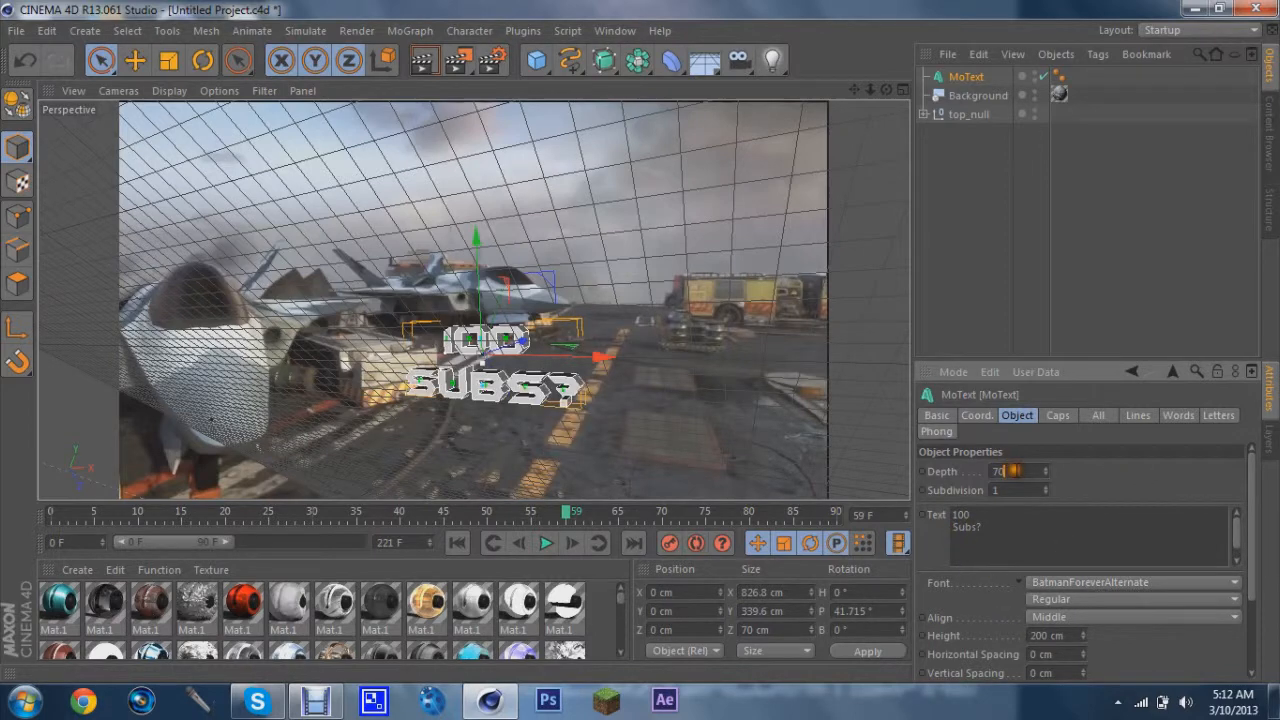
Reselect the MoText and move it slightly up and back while checking it at frame 79
click(694, 212)
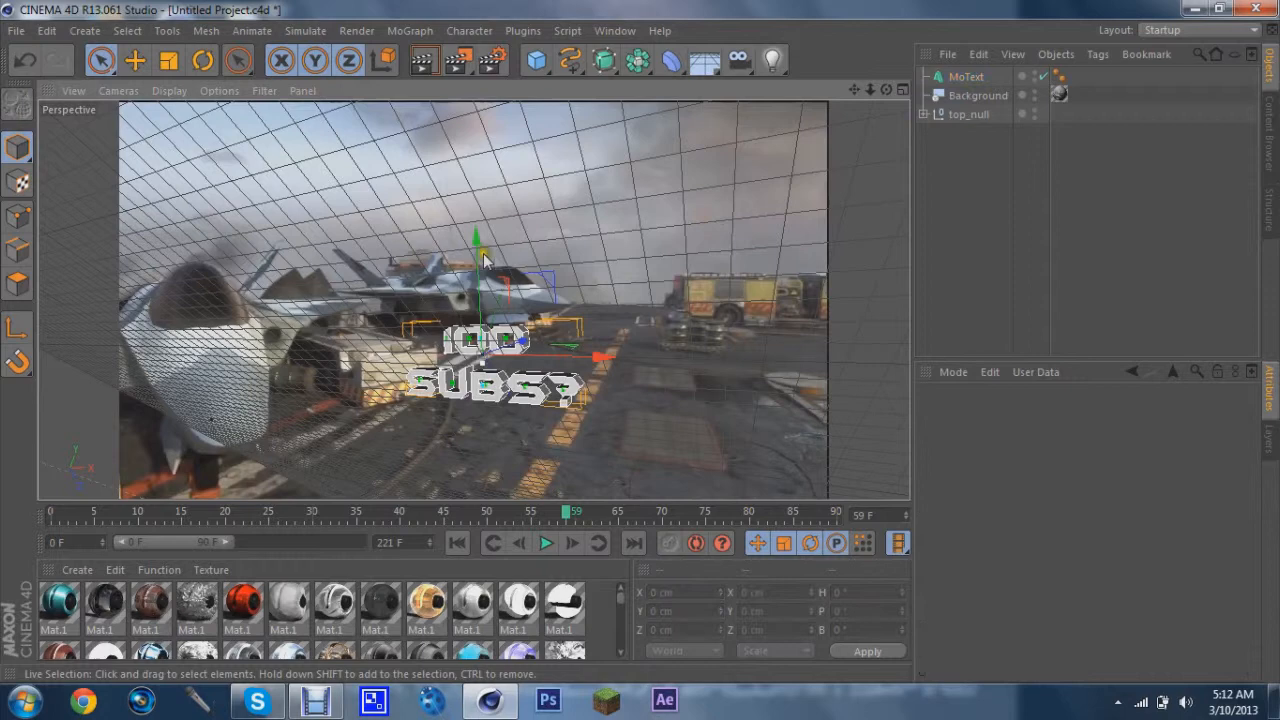
click(470, 345)
drag(230, 520, 740, 508)
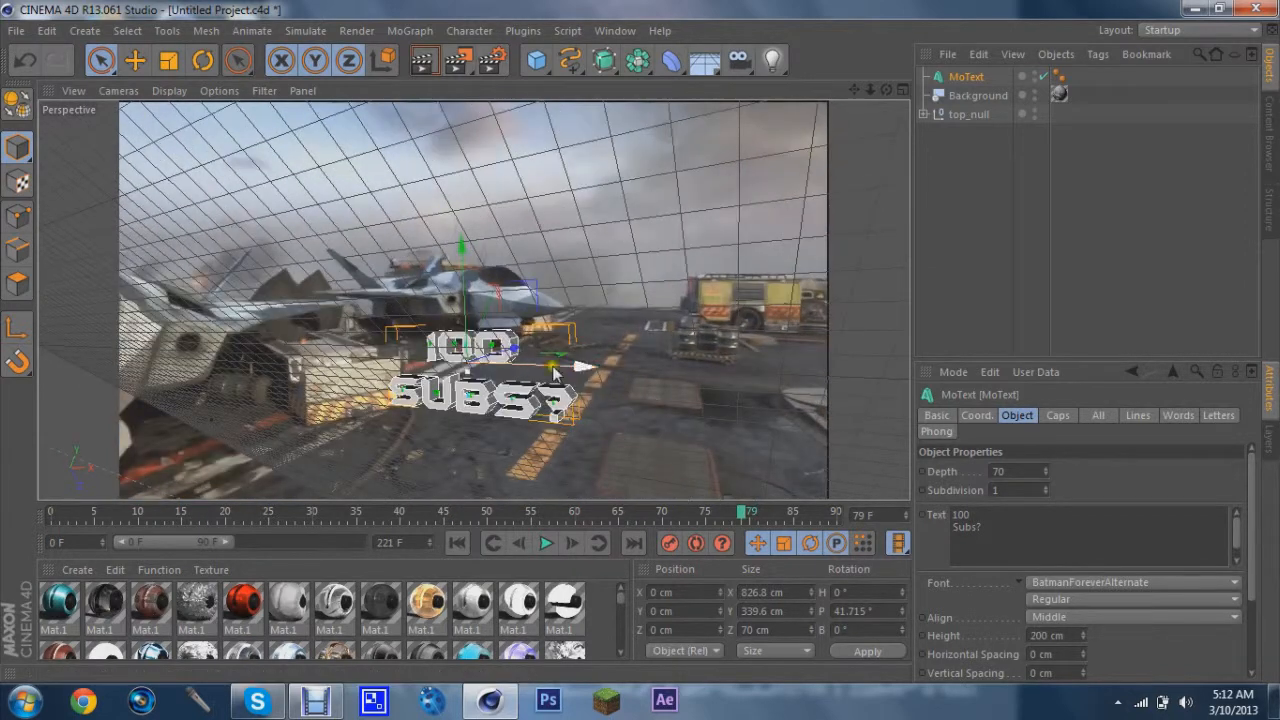
mouse_move(515, 352)
mouse_down()
mouse_move(575, 360)
mouse_move(510, 372)
mouse_move(530, 345)
mouse_up()
drag(754, 512, 860, 520)
click(1142, 495)
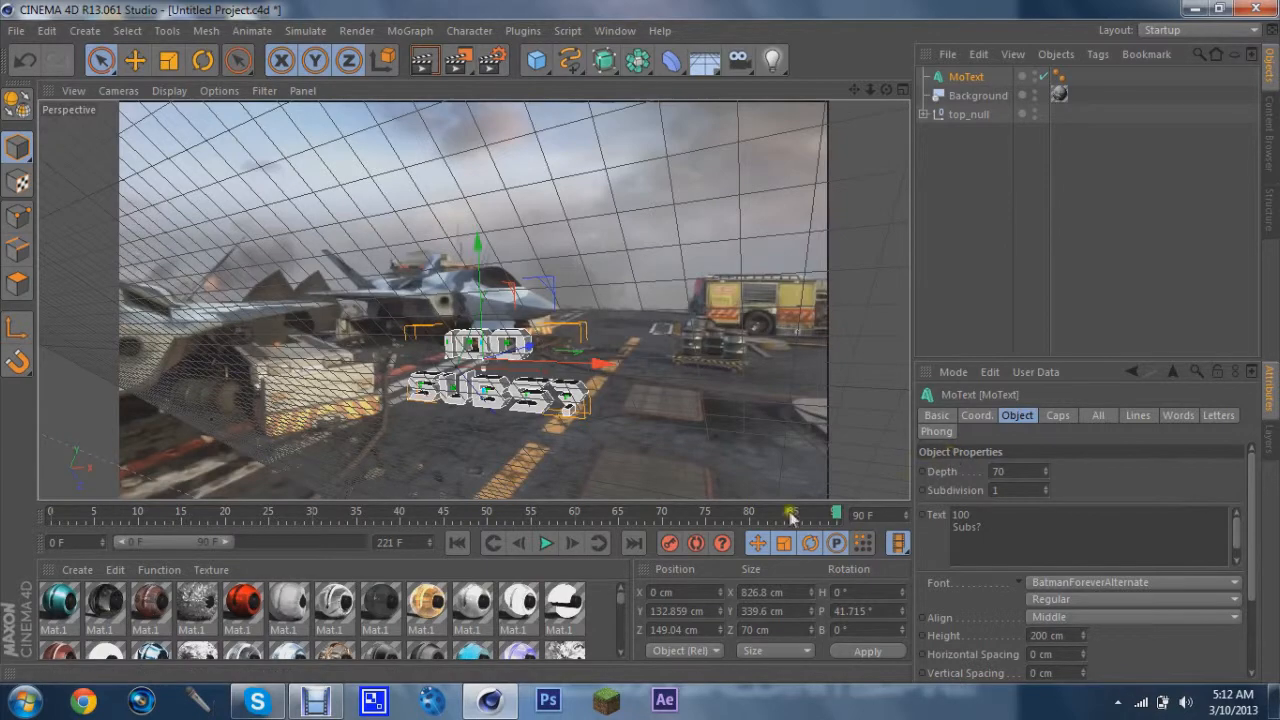
Scrub the timeline from frame 0 to about frame 30 to check the text placement against the footage
drag(838, 521, 49, 522)
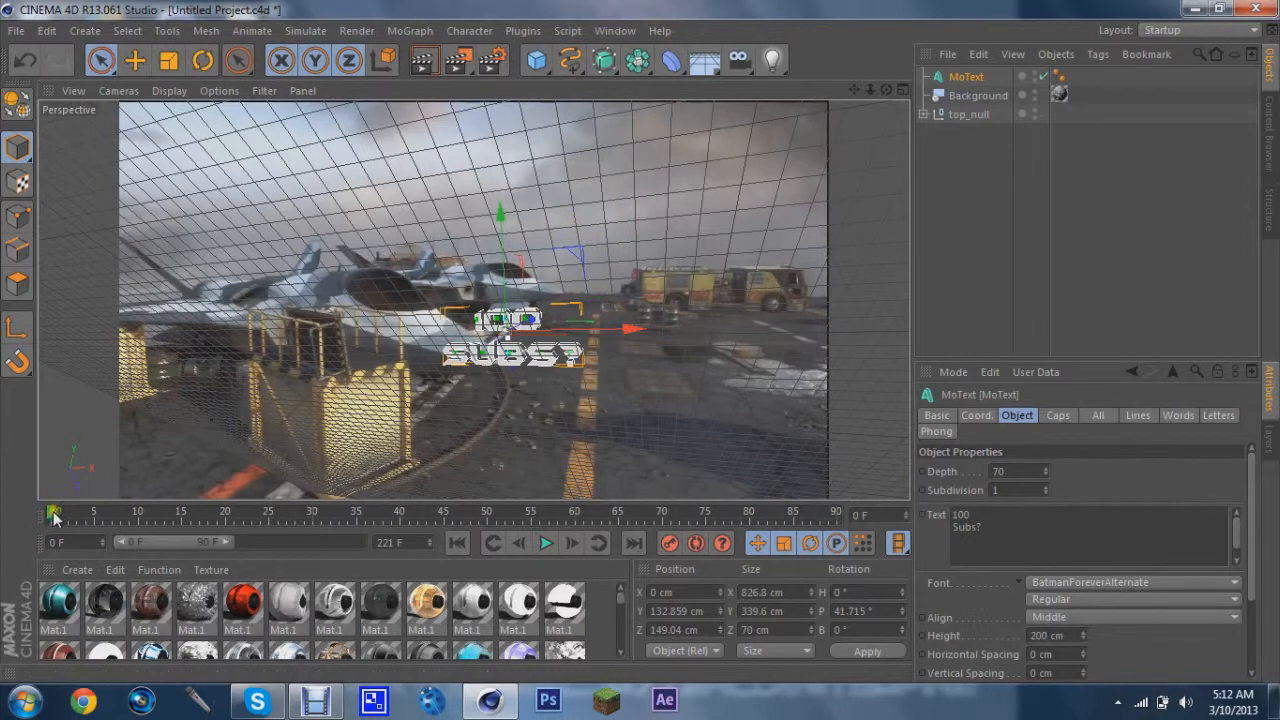
drag(53, 515, 81, 522)
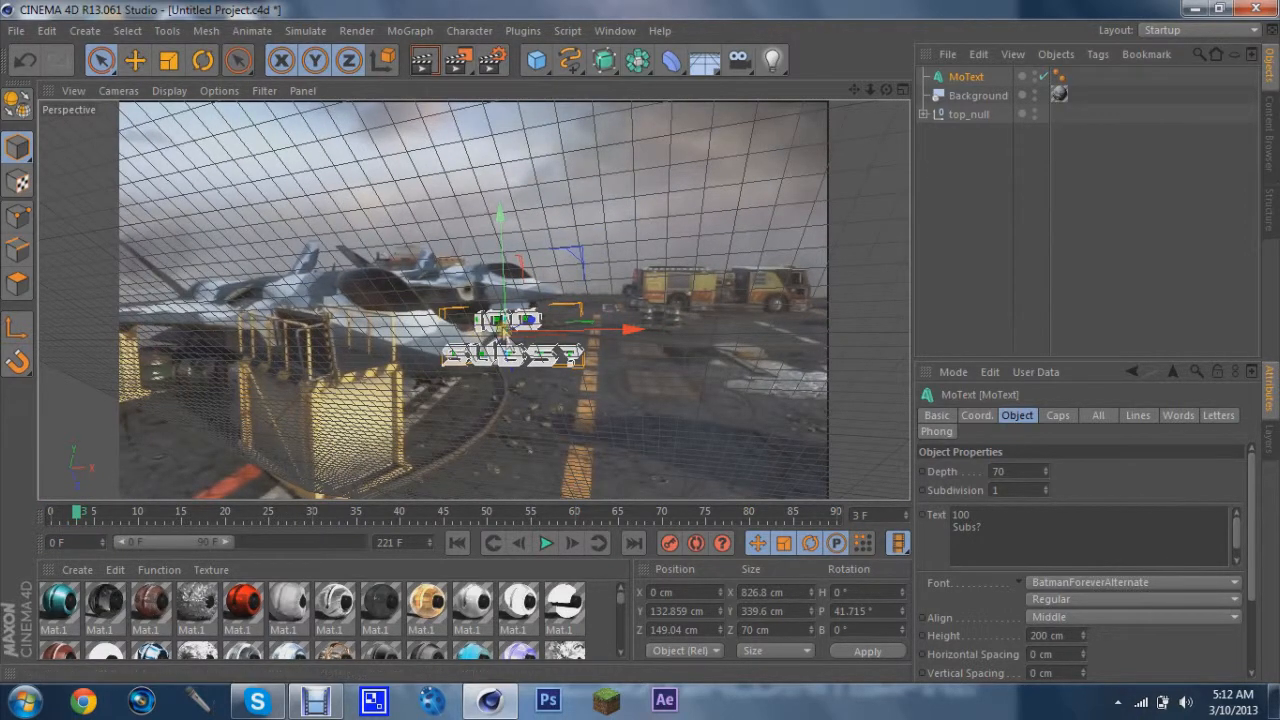
drag(77, 525, 262, 497)
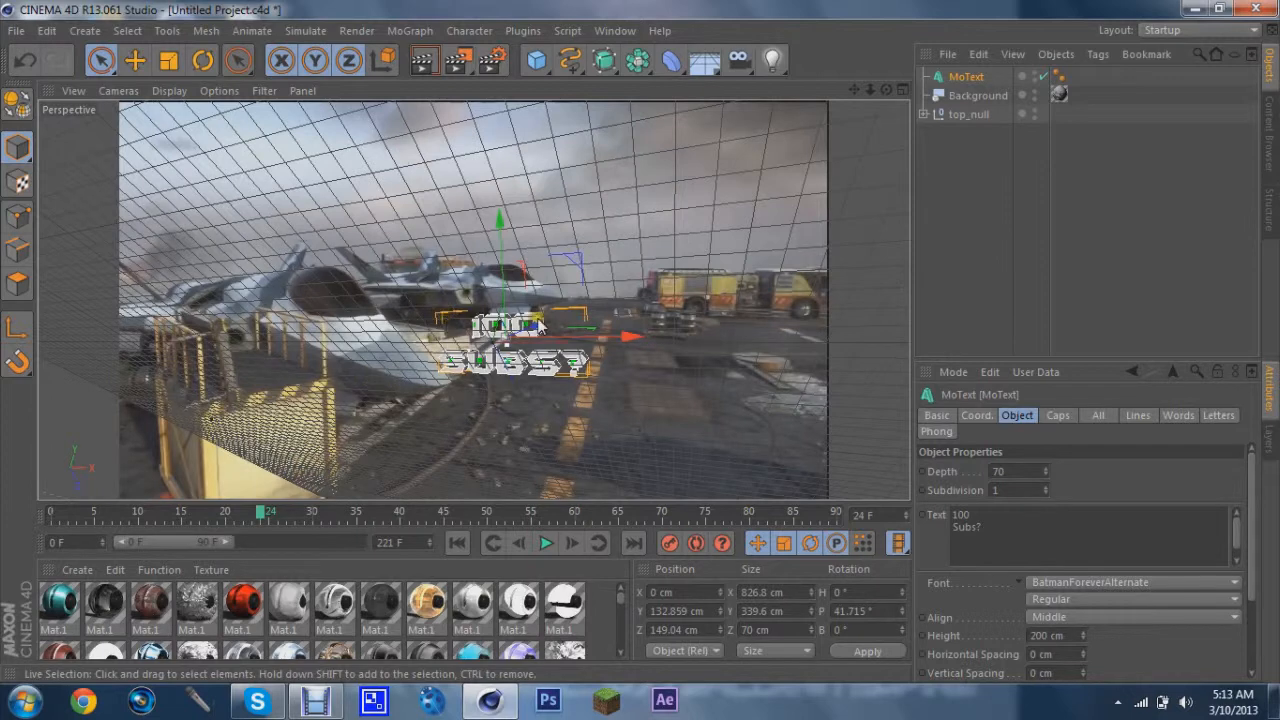
drag(266, 512, 337, 513)
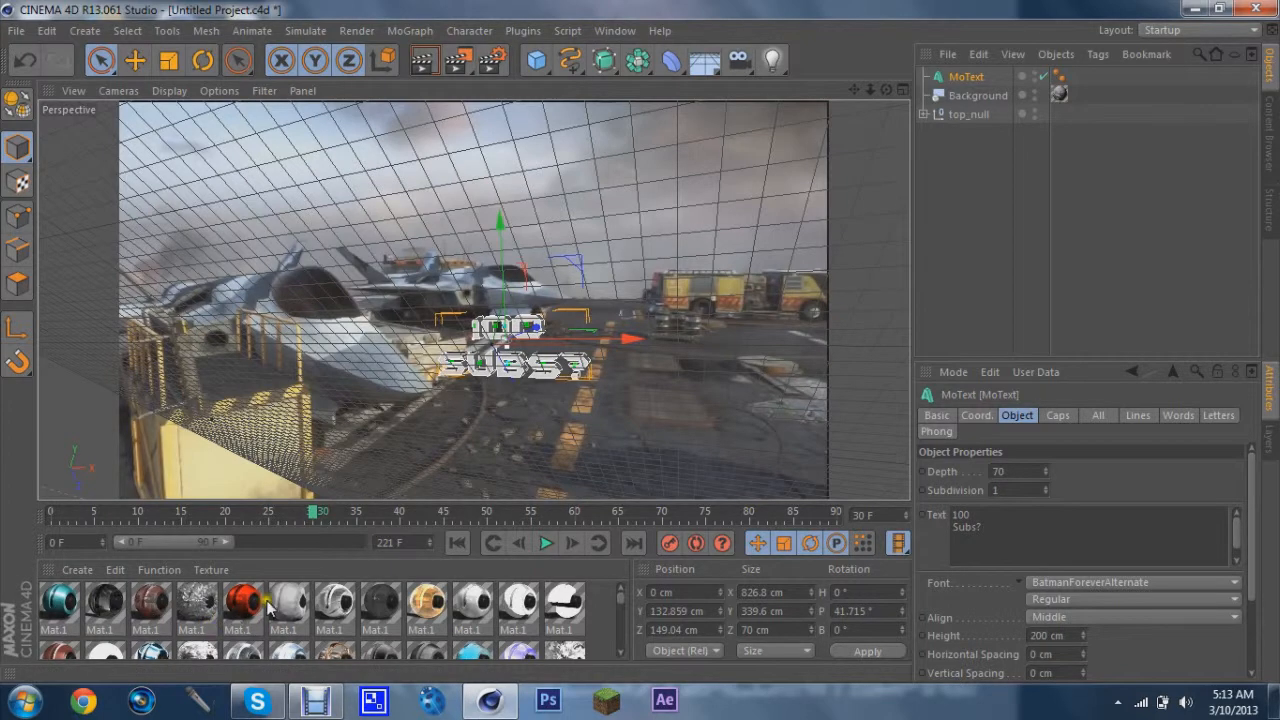
Create a new material in the material manager
mouse_move(244, 612)
mouse_down()
mouse_move(914, 191)
mouse_move(1057, 80)
mouse_move(990, 88)
mouse_move(390, 440)
mouse_move(232, 612)
mouse_up()
scroll(238, 612, down, 10)
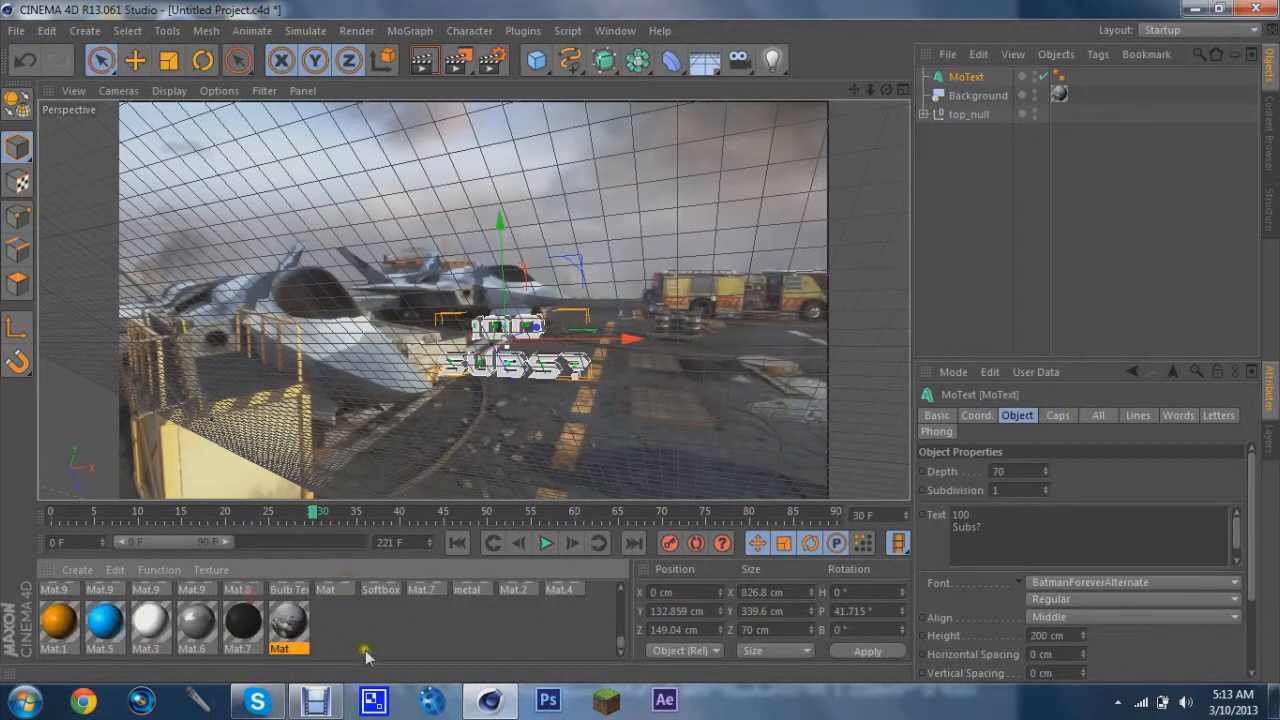
click(372, 648)
double_click(378, 645)
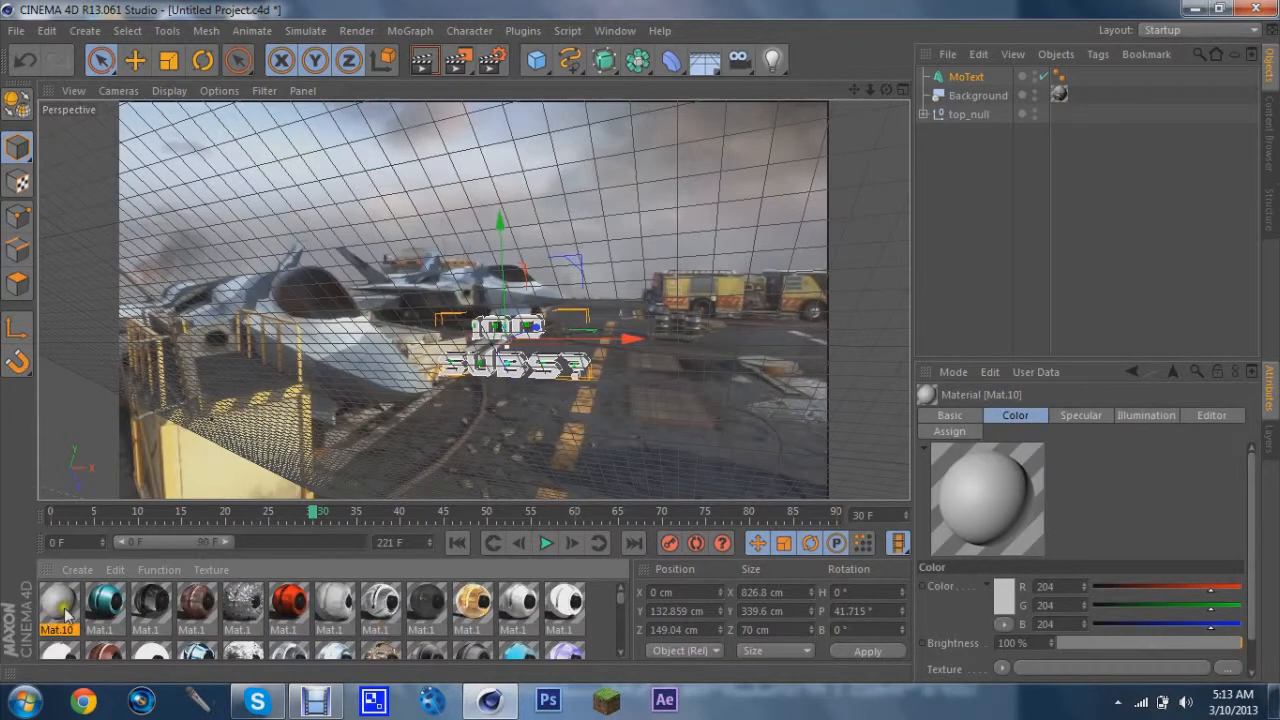
Enable Luminance on the new material and apply it to the MoText object
double_click(60, 605)
click(317, 358)
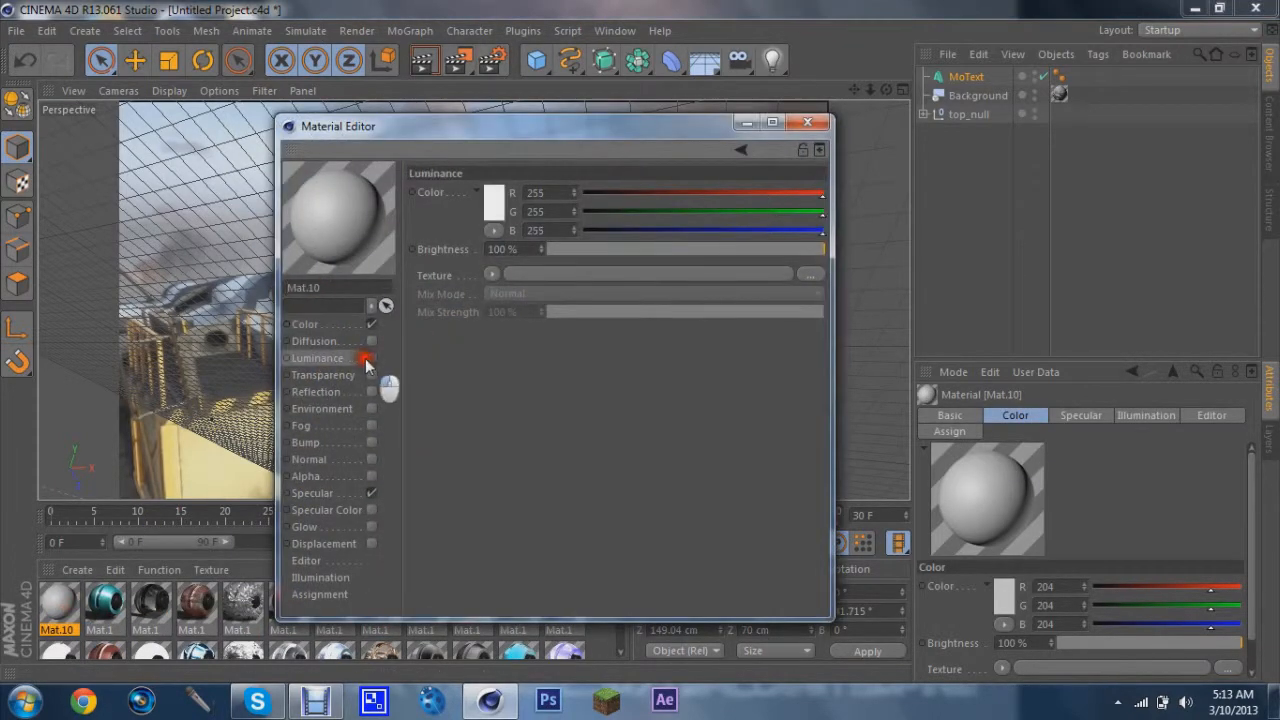
click(371, 358)
click(806, 127)
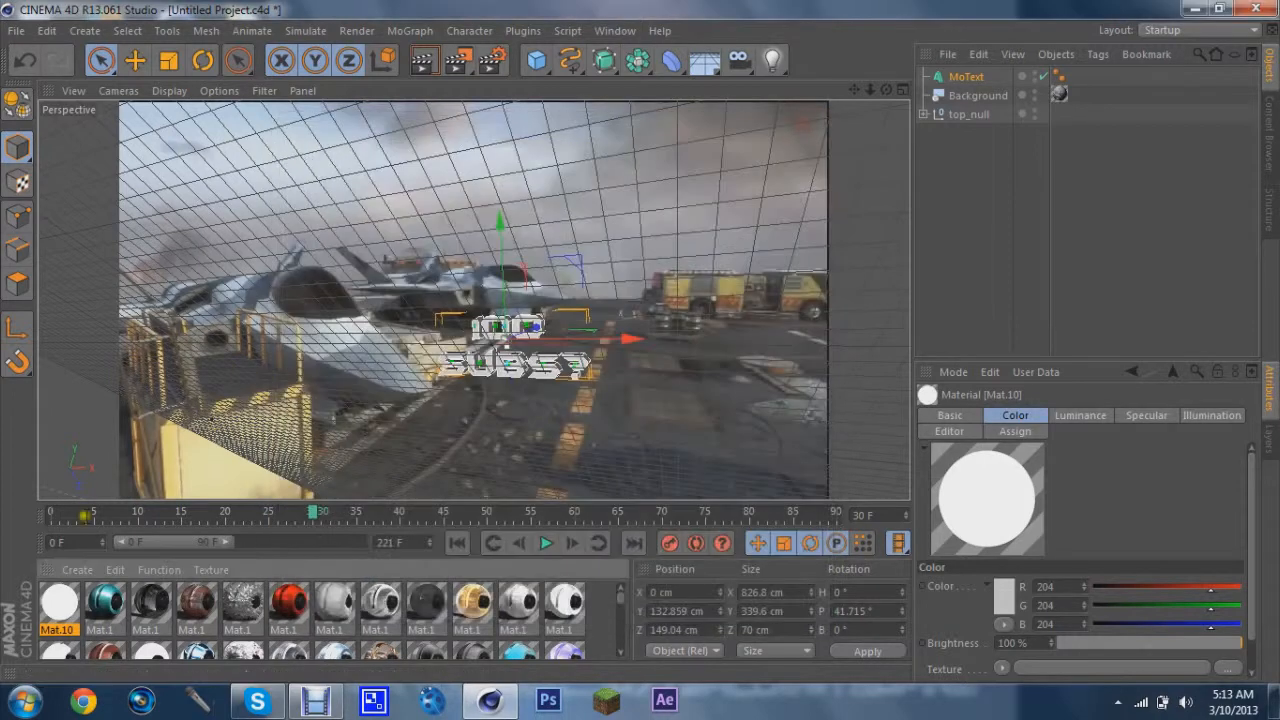
drag(60, 605, 985, 80)
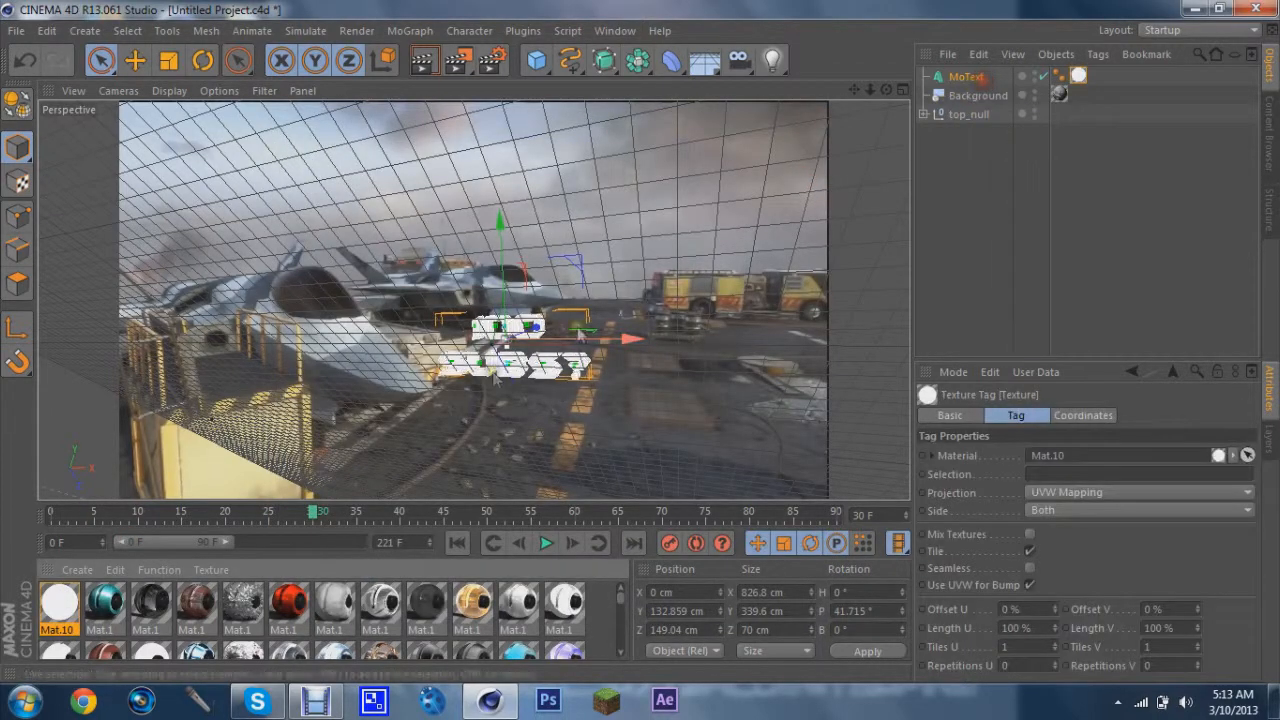
Apply the red material to the MoText object
drag(285, 597, 968, 78)
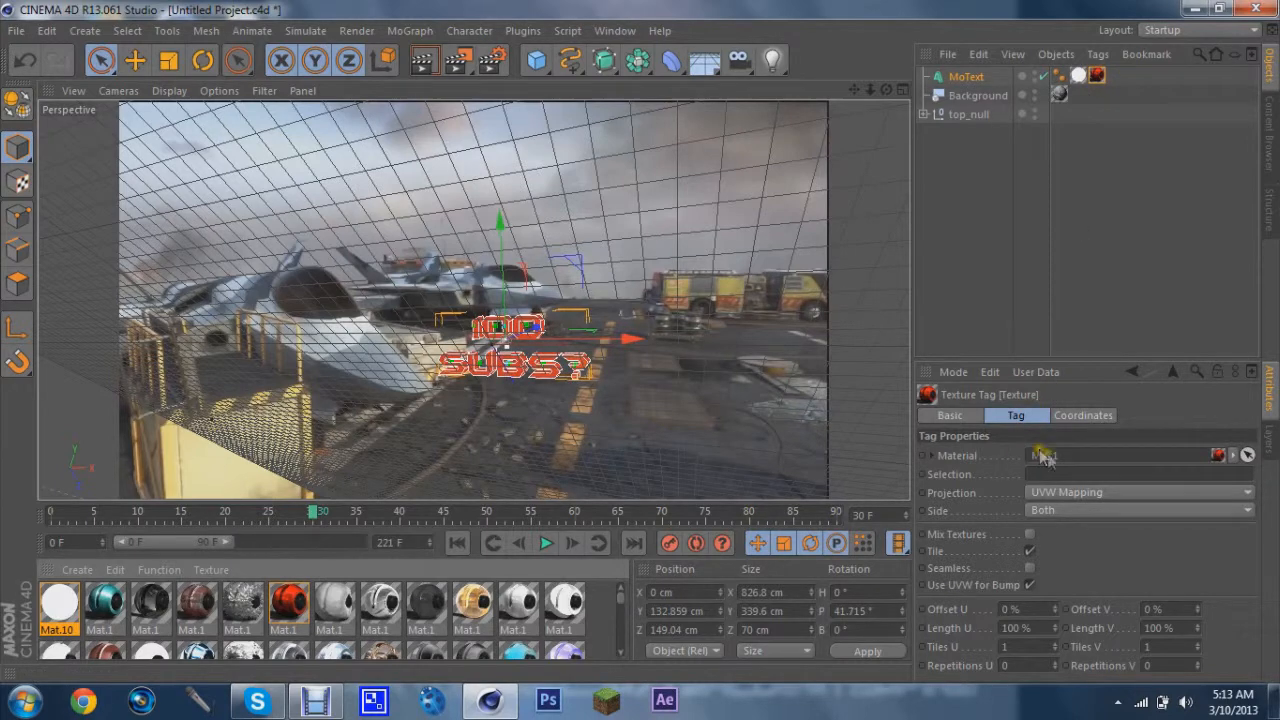
text(1)
key(Return)
Render the active viewport to preview the text, then return the timeline to frame 0
click(421, 62)
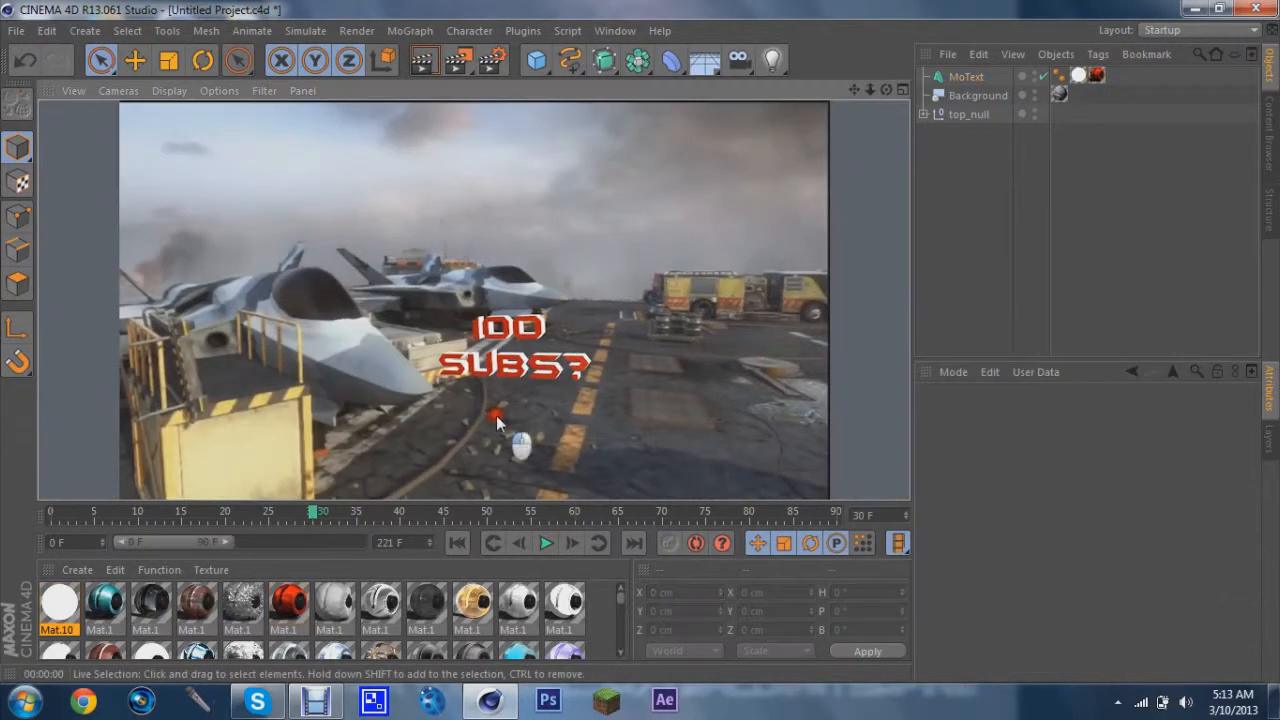
click(497, 422)
drag(314, 517, 43, 506)
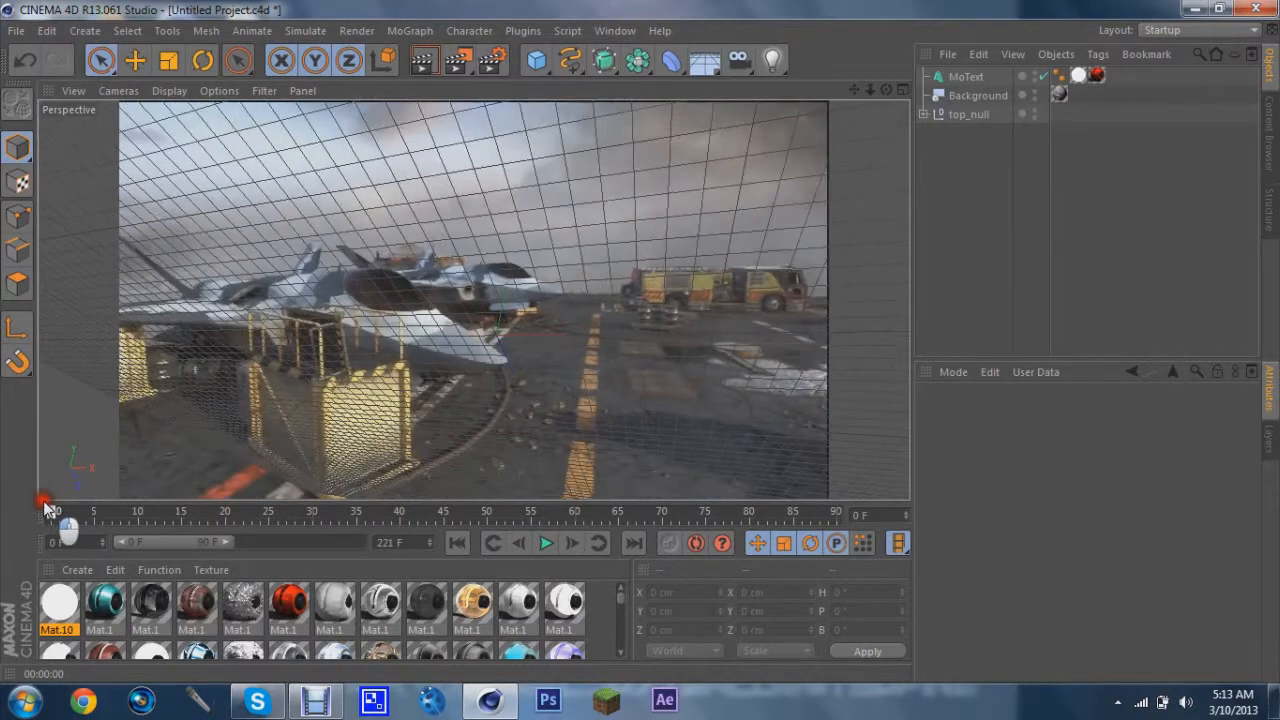
Open the render settings and set the output resolution to 1280 by 720 pixels
click(491, 61)
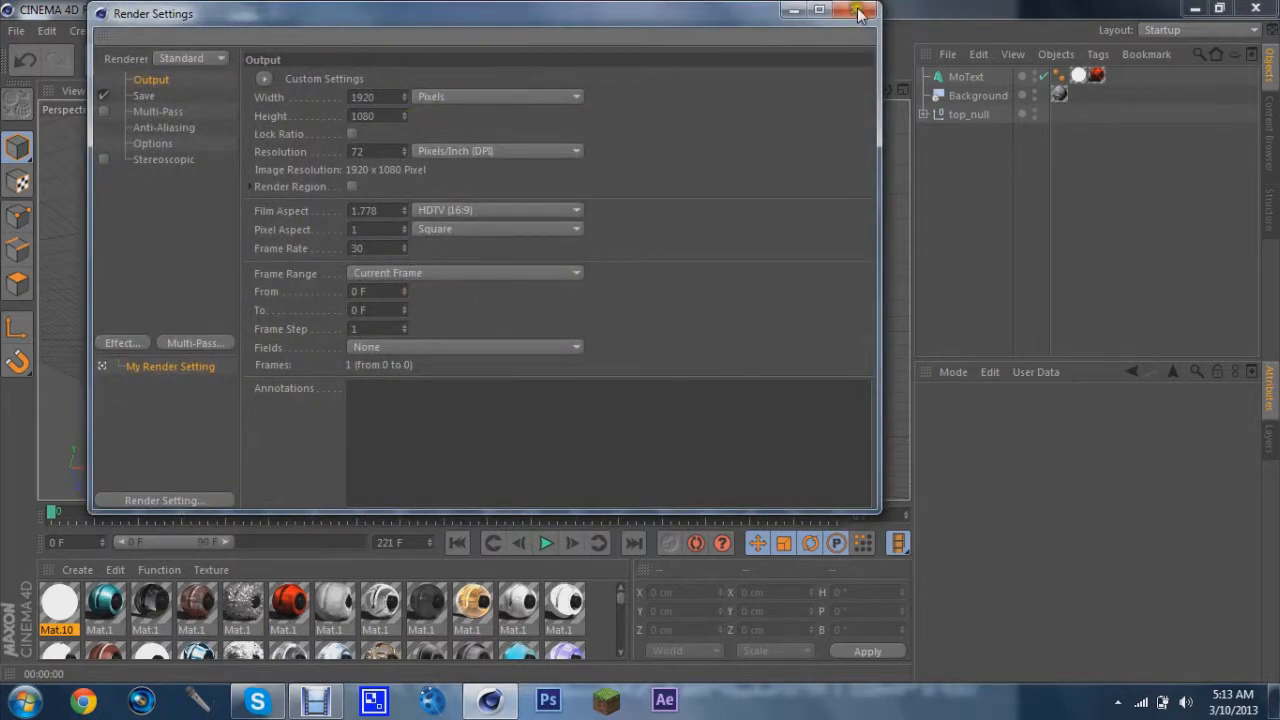
click(859, 11)
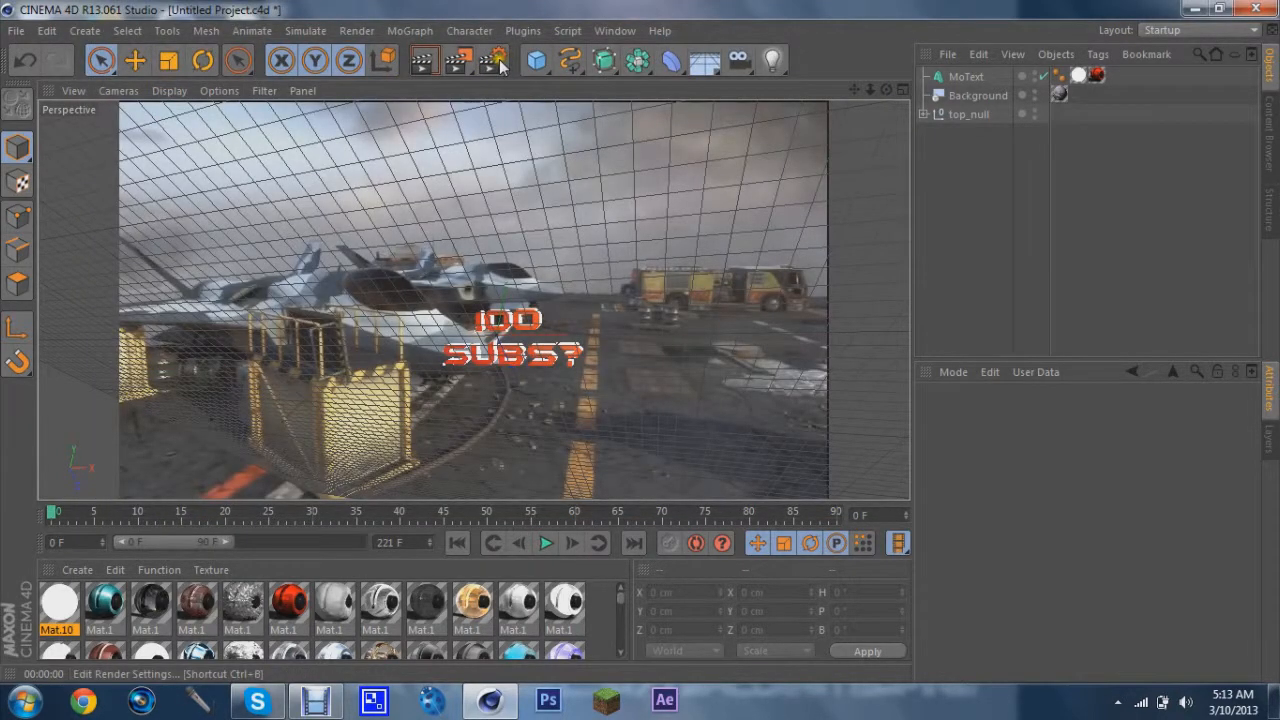
click(497, 63)
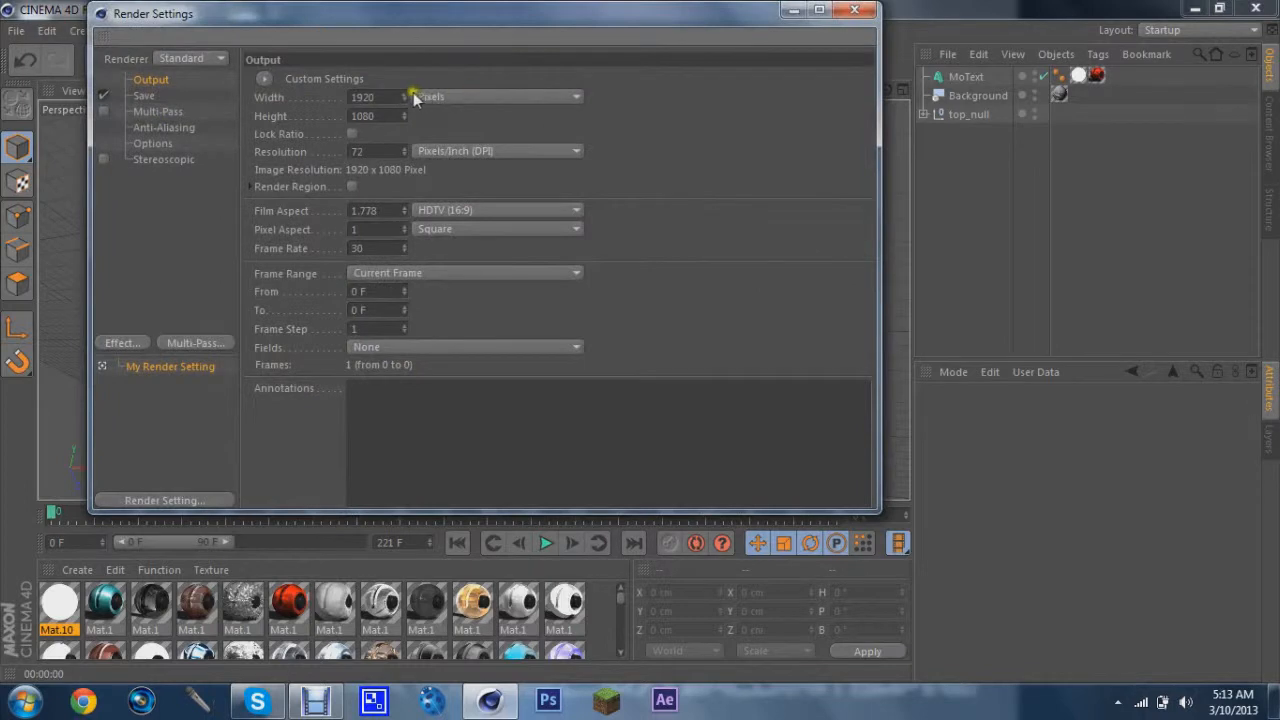
click(376, 97)
text(1280)
click(357, 117)
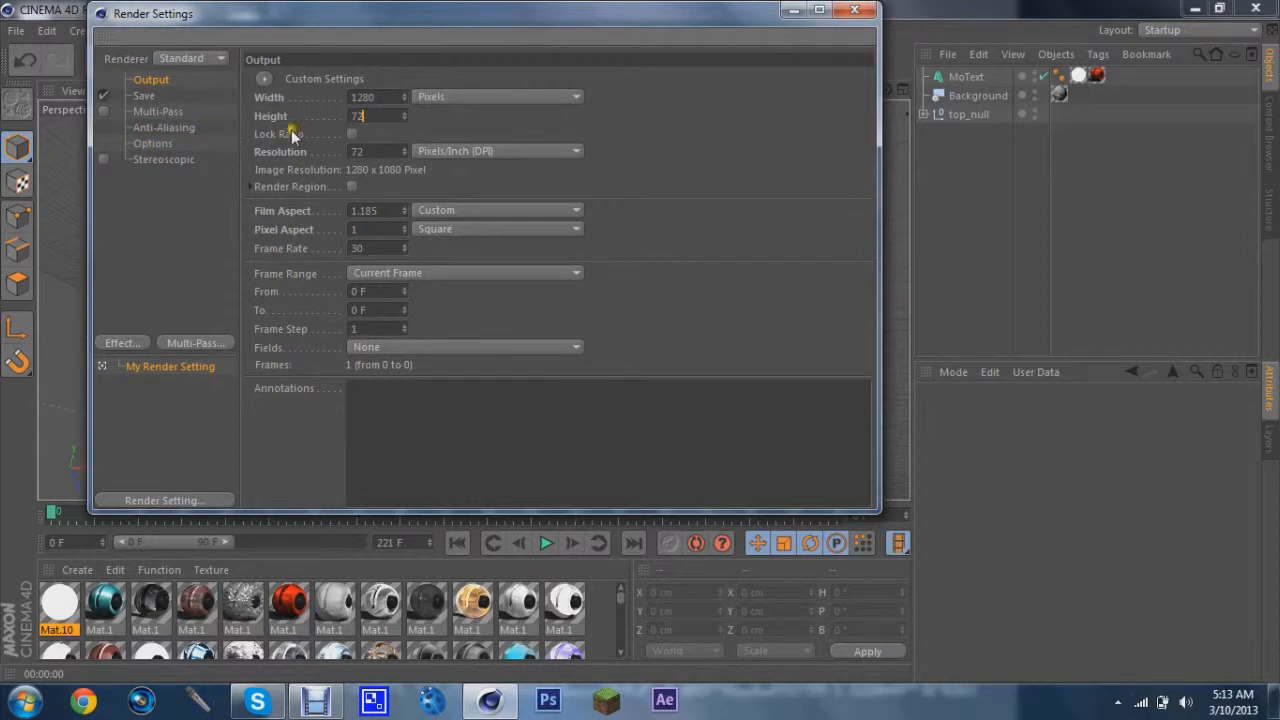
Set the render frame range to All Frames
click(415, 280)
click(409, 332)
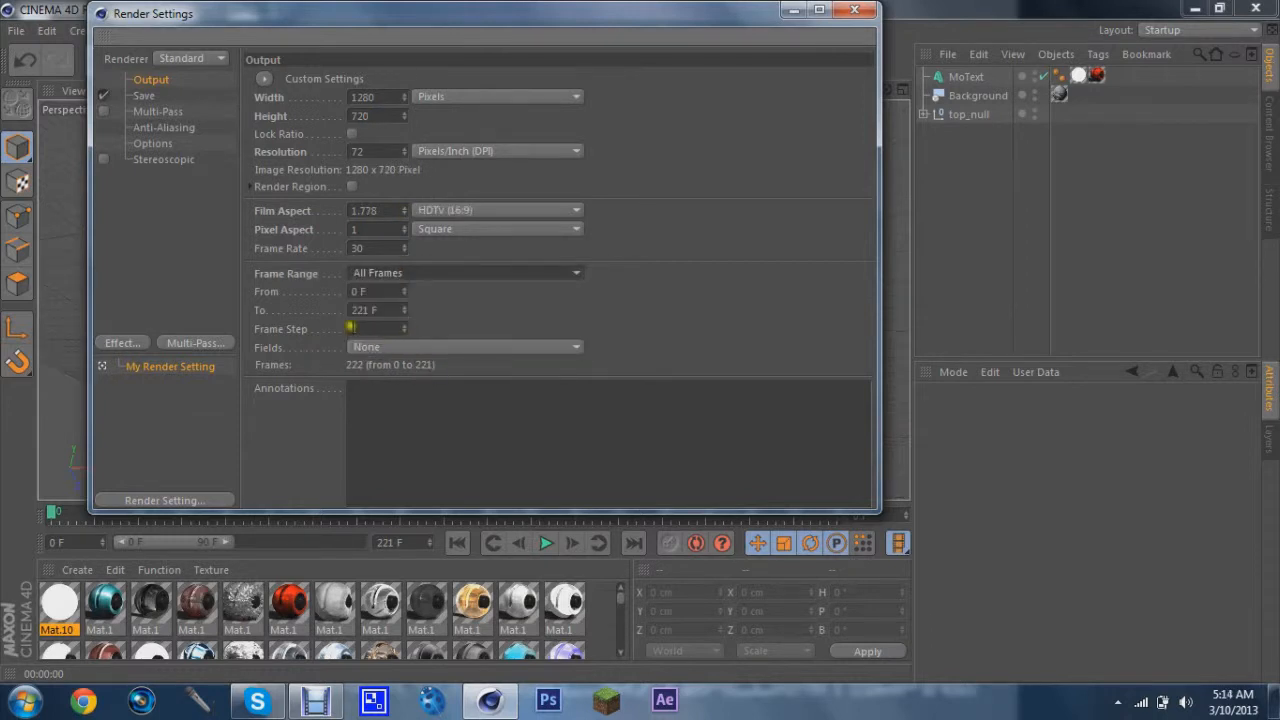
click(358, 292)
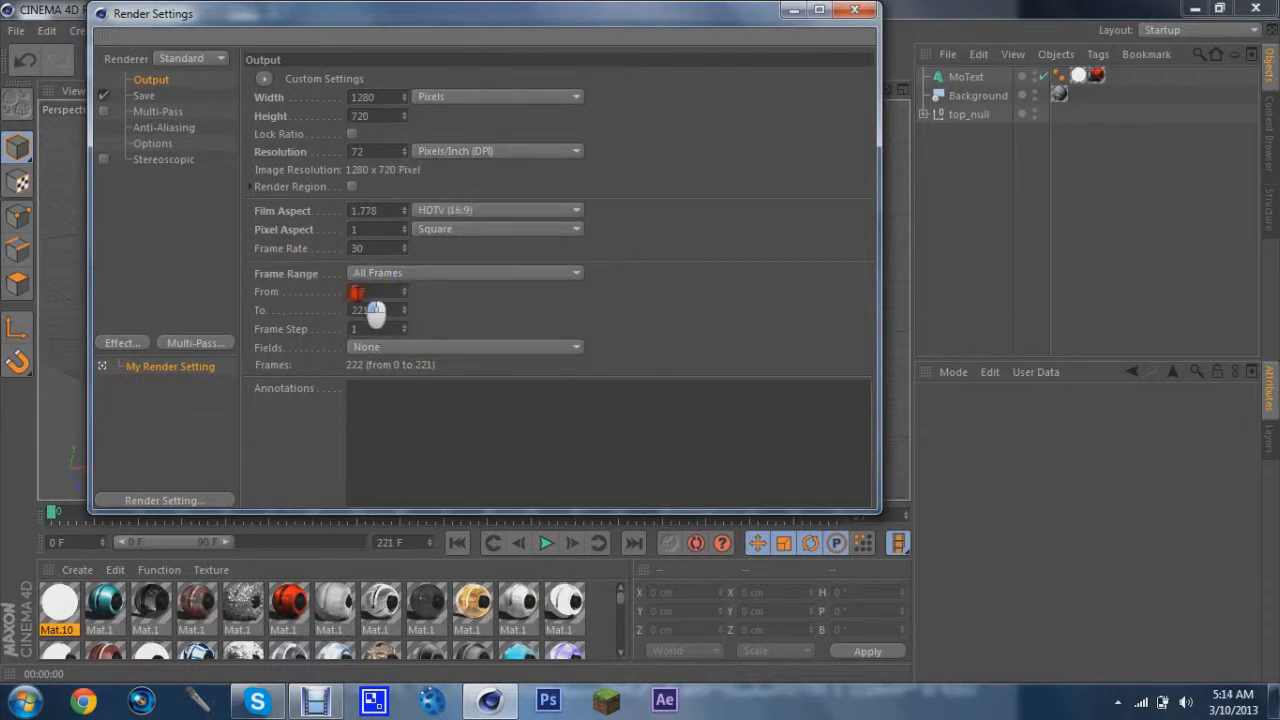
Enable saving and set the output file to "mf finished" in the mt folder on the Desktop
click(145, 95)
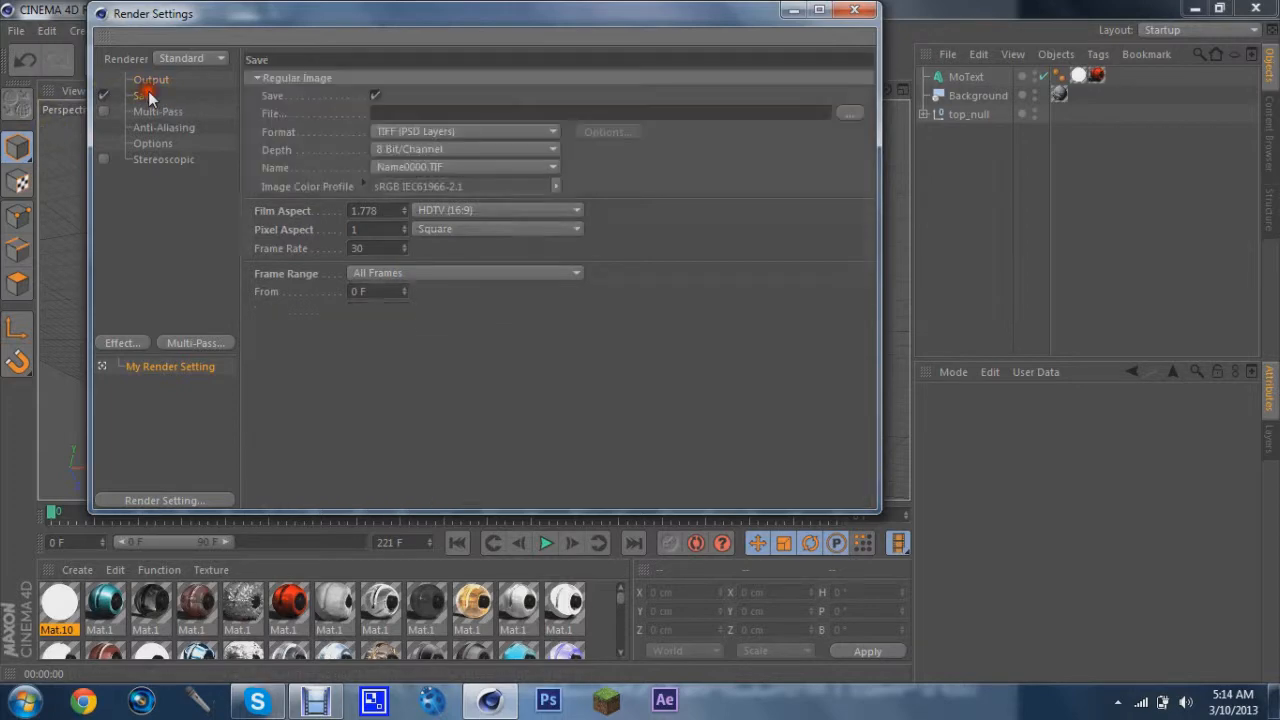
click(850, 113)
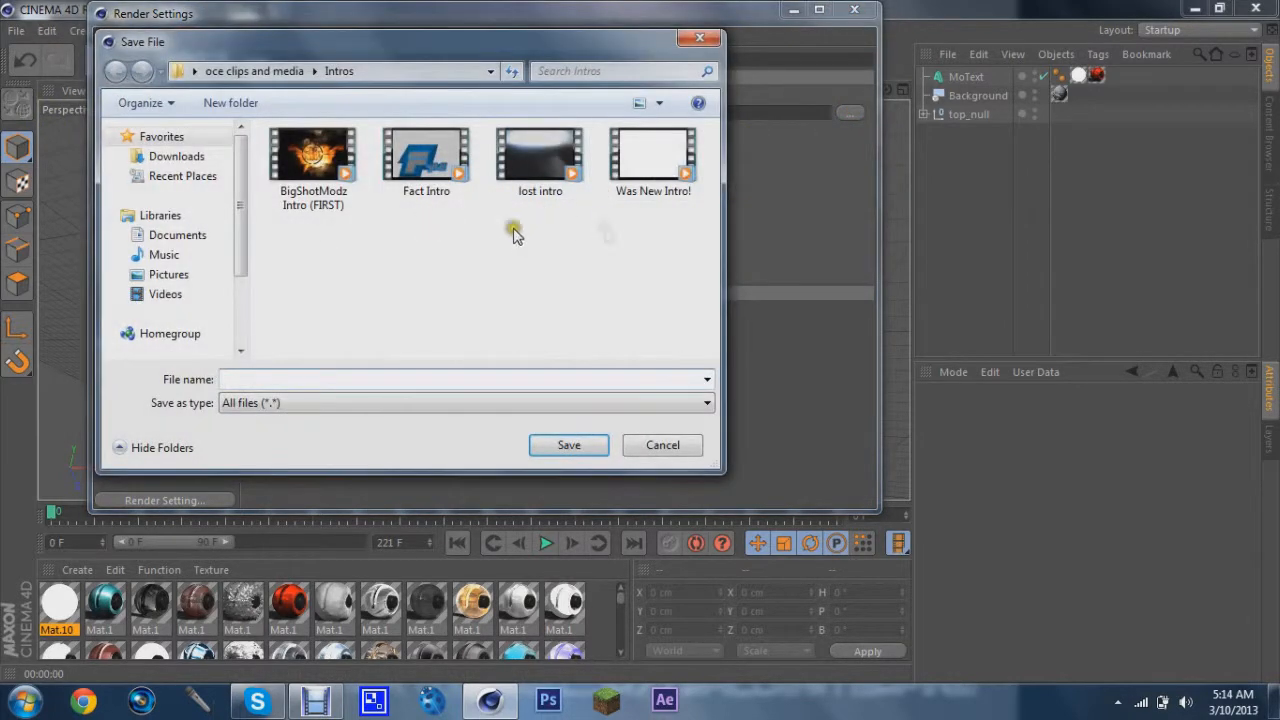
click(194, 71)
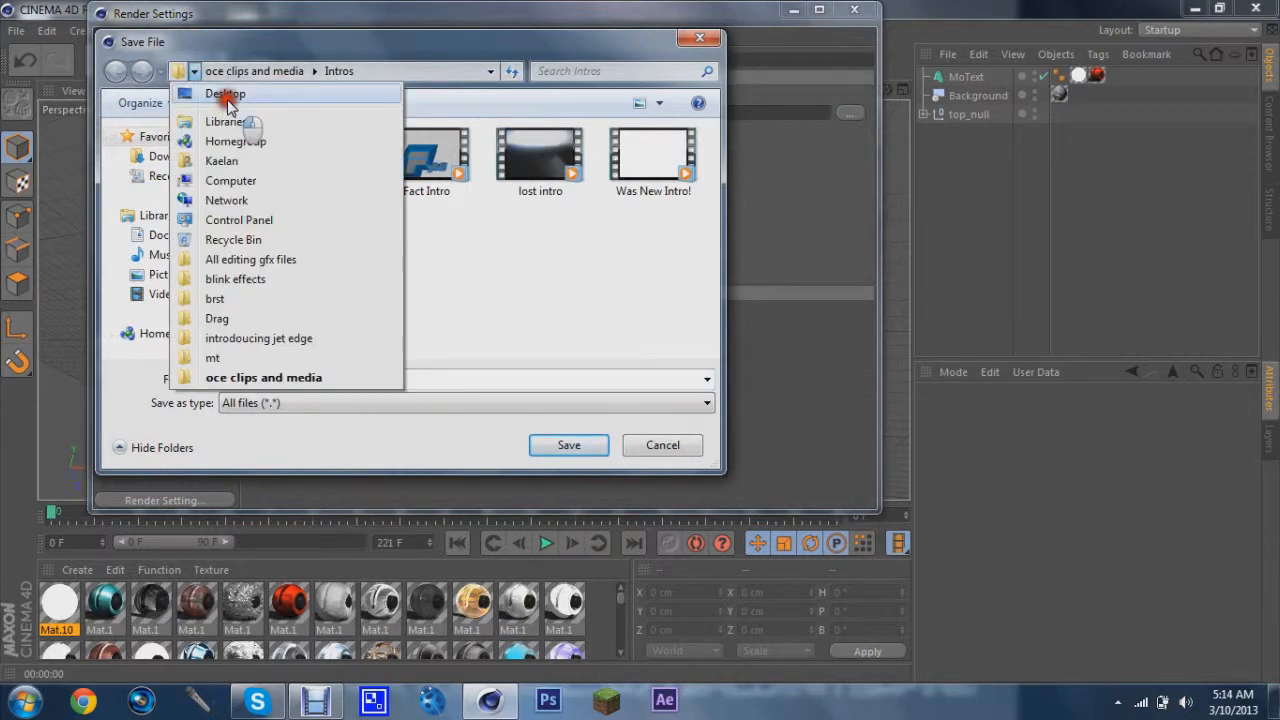
click(222, 93)
scroll(400, 275, down, 6)
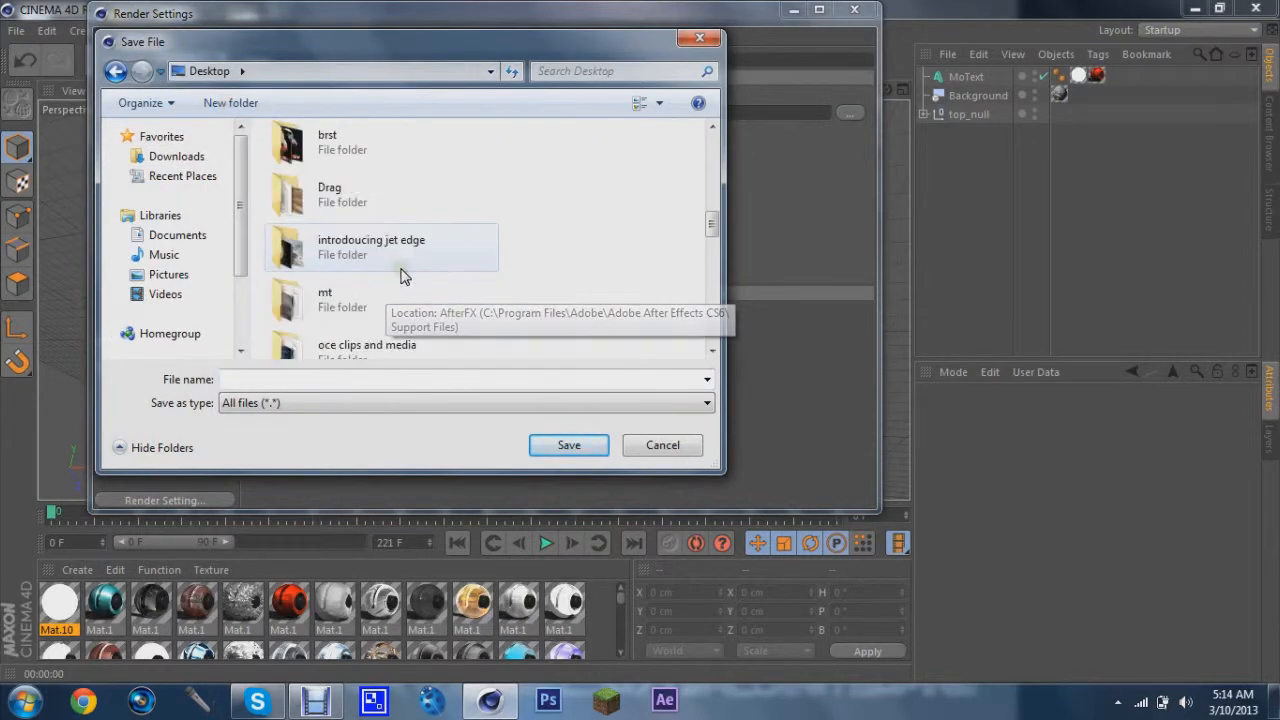
double_click(323, 292)
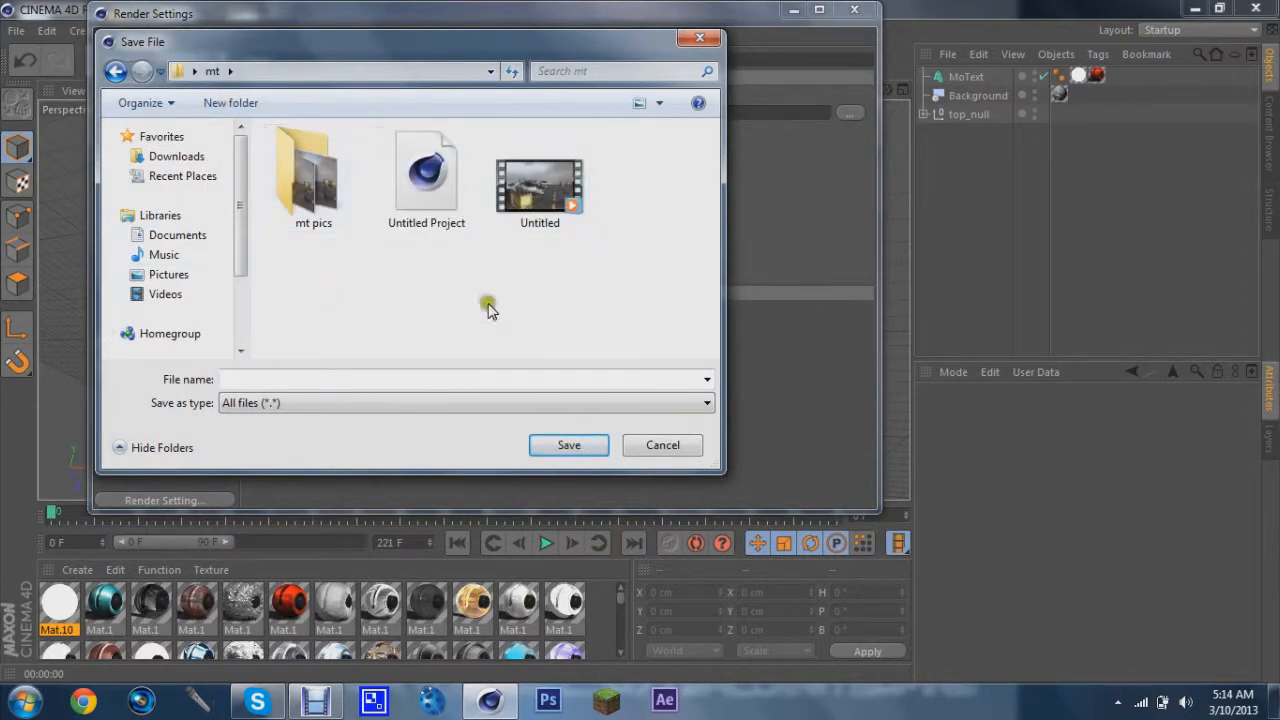
click(411, 380)
text(mt)
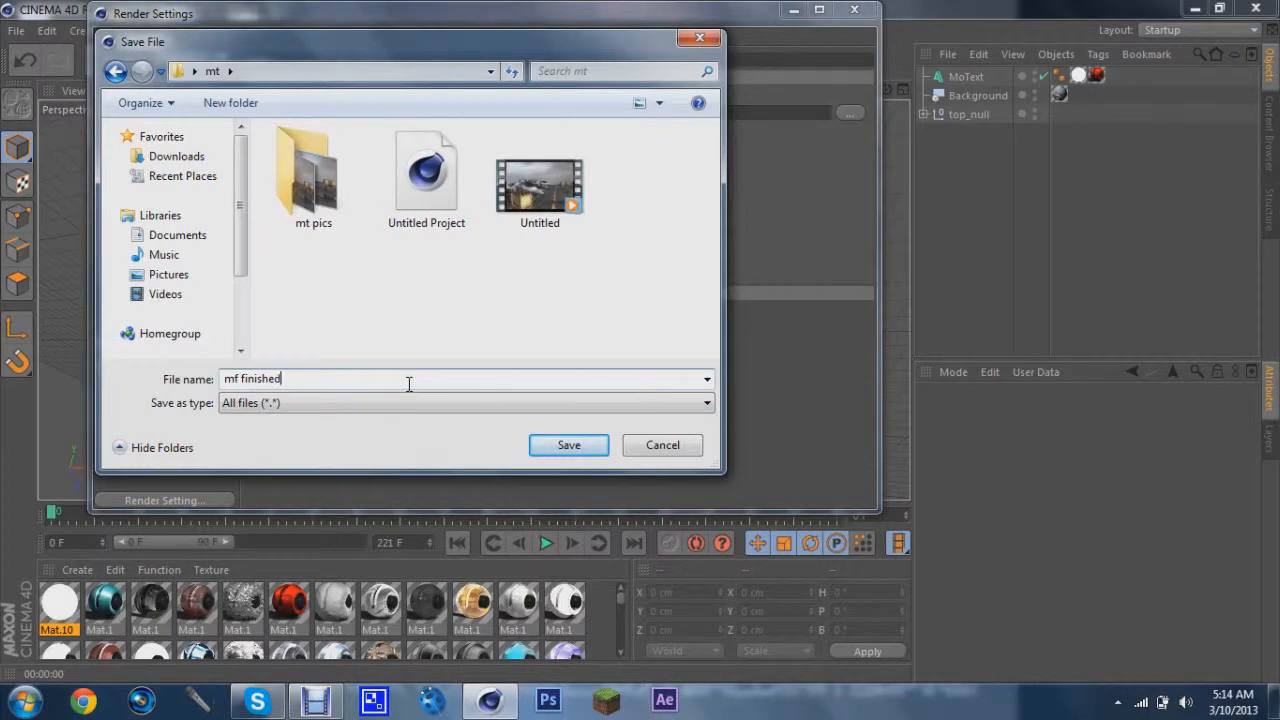
click(540, 444)
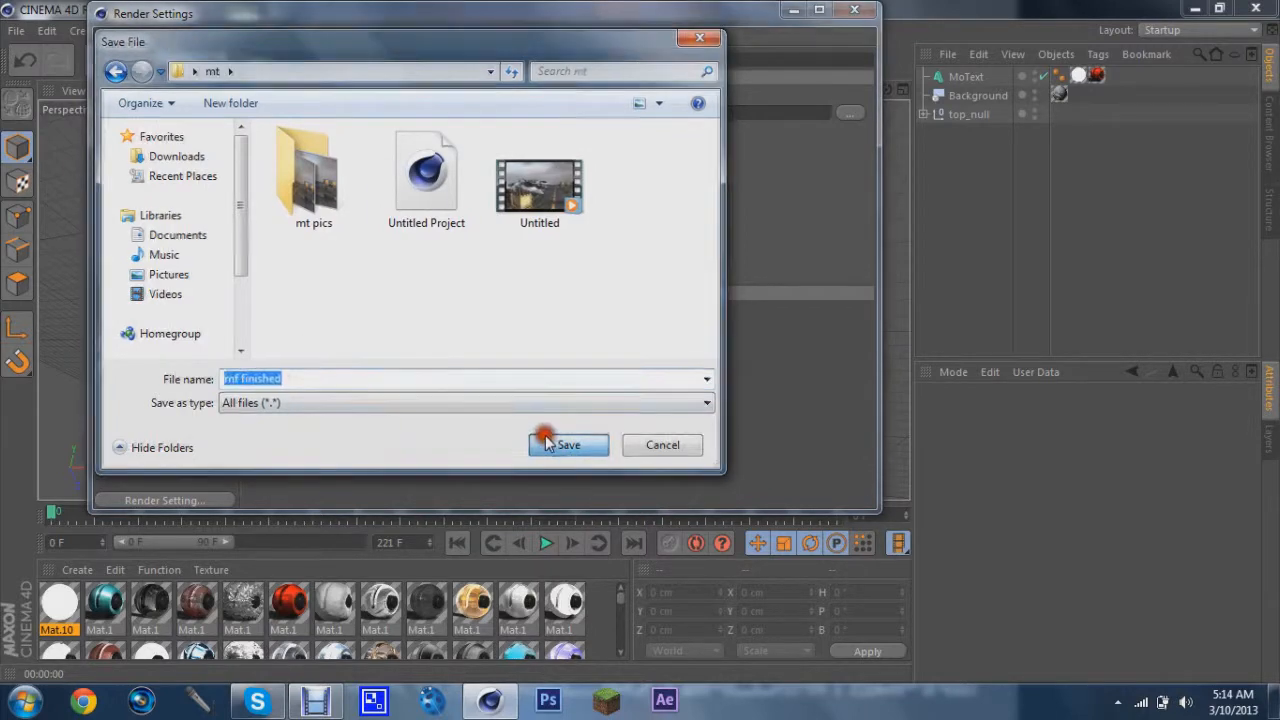
Set the output format to QuickTime Movie and close the render settings
click(437, 140)
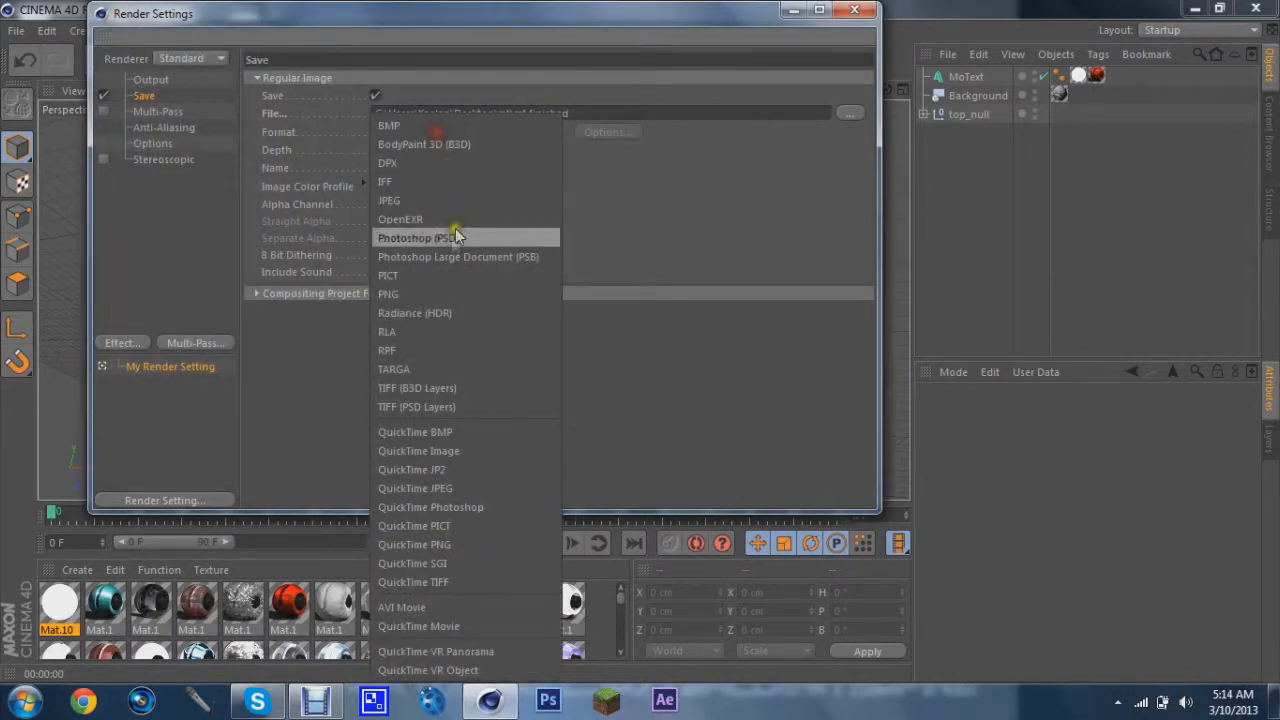
click(394, 625)
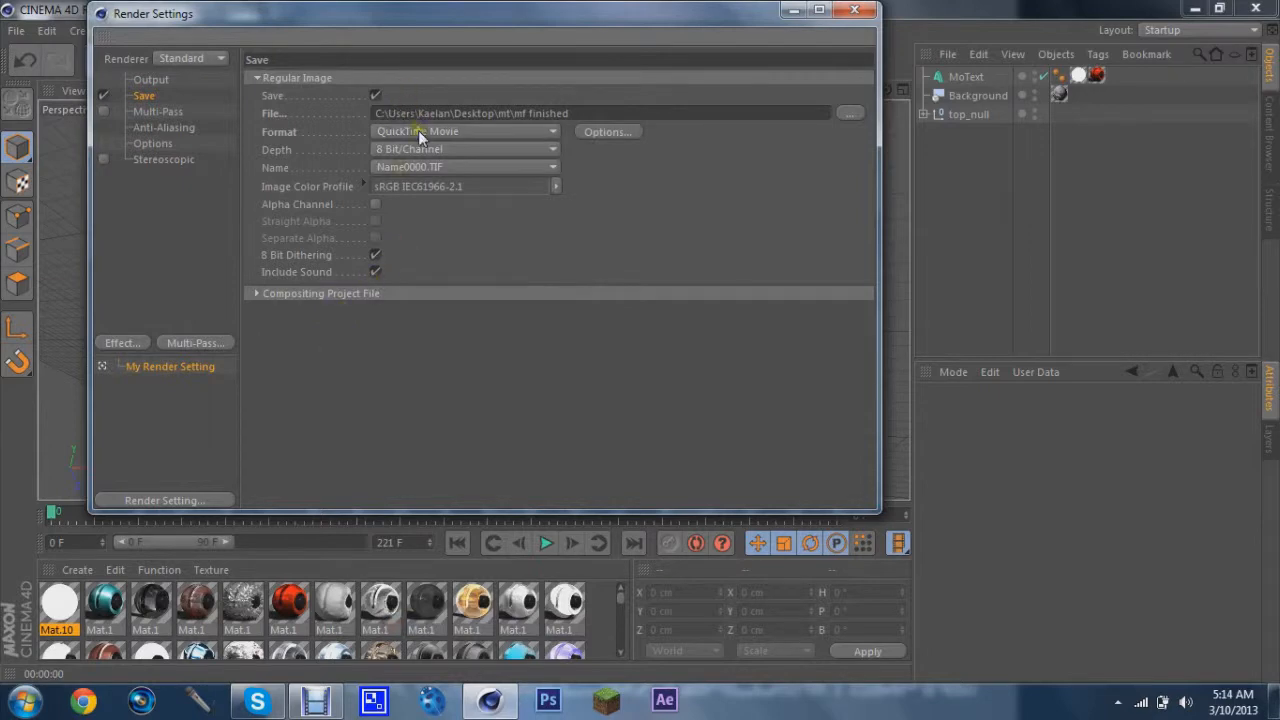
click(176, 111)
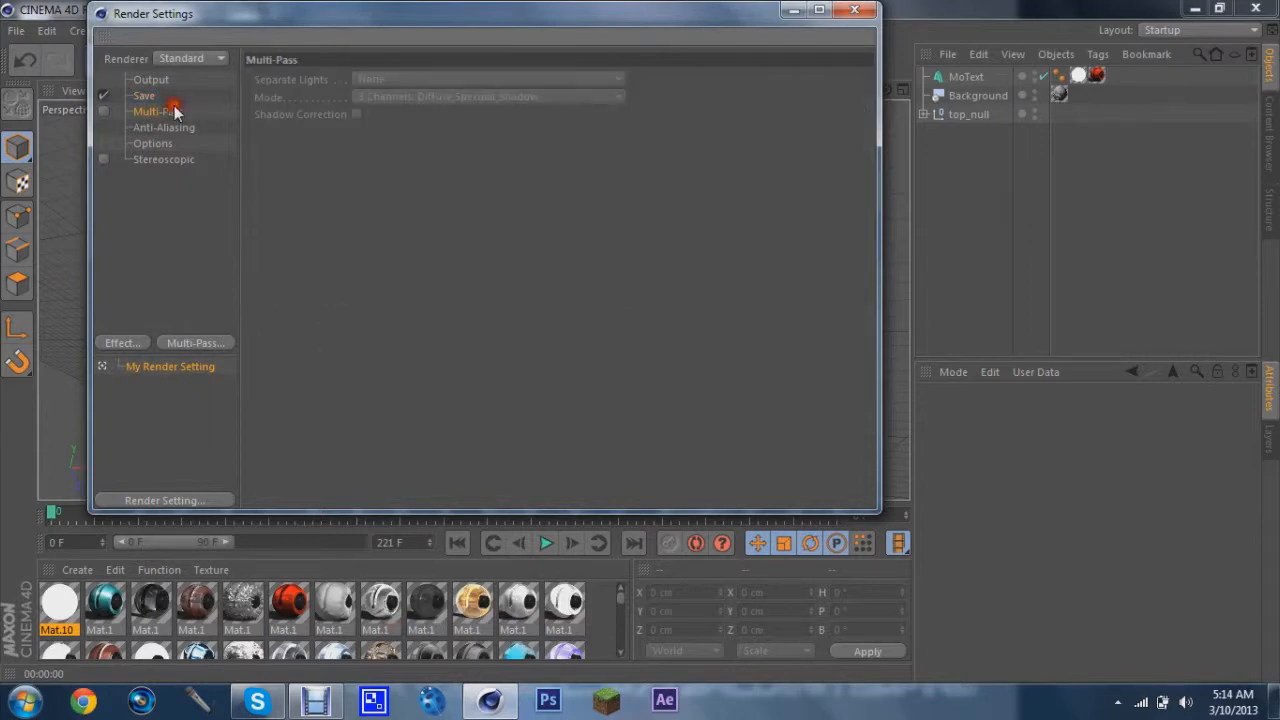
click(865, 10)
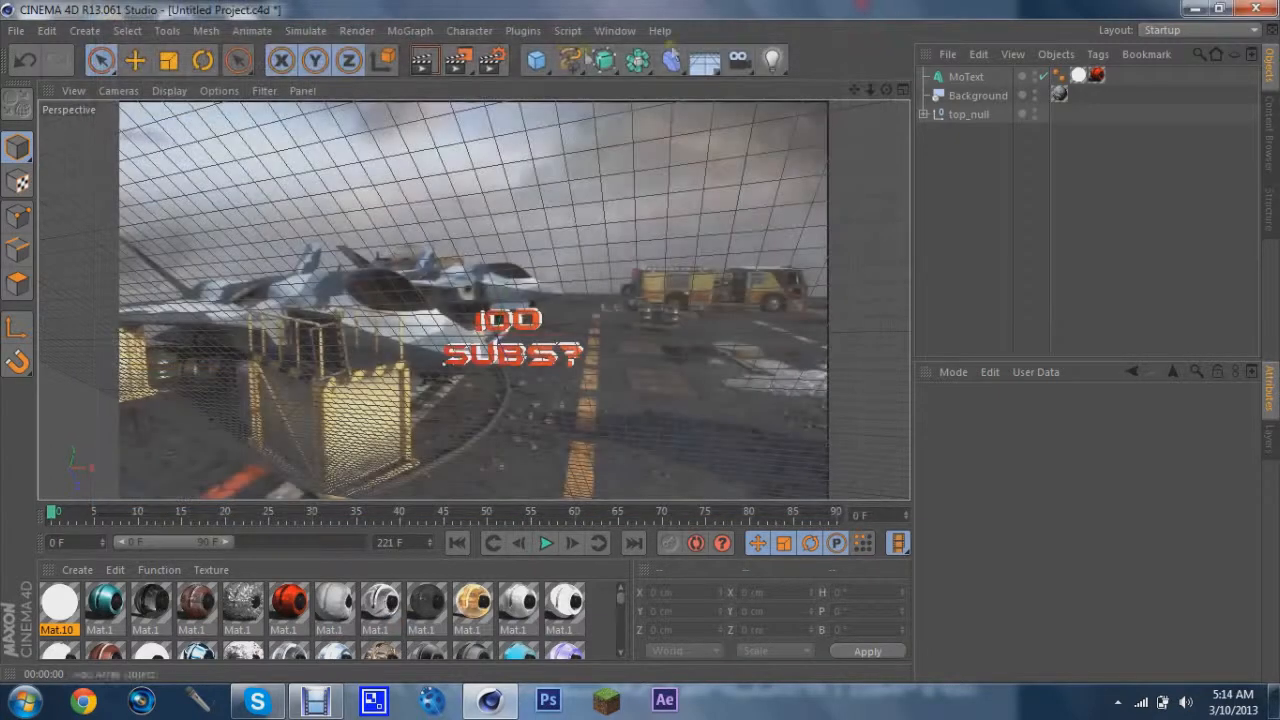
Render the project to the Picture Viewer
click(461, 63)
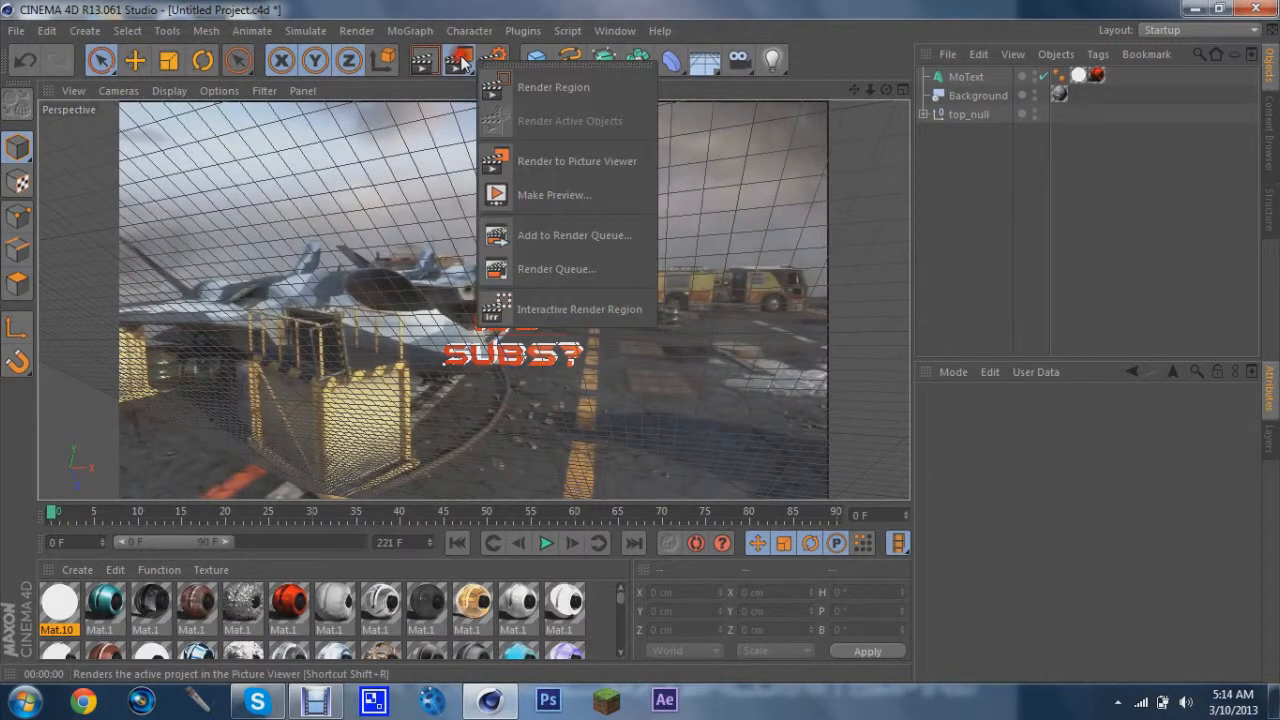
click(456, 63)
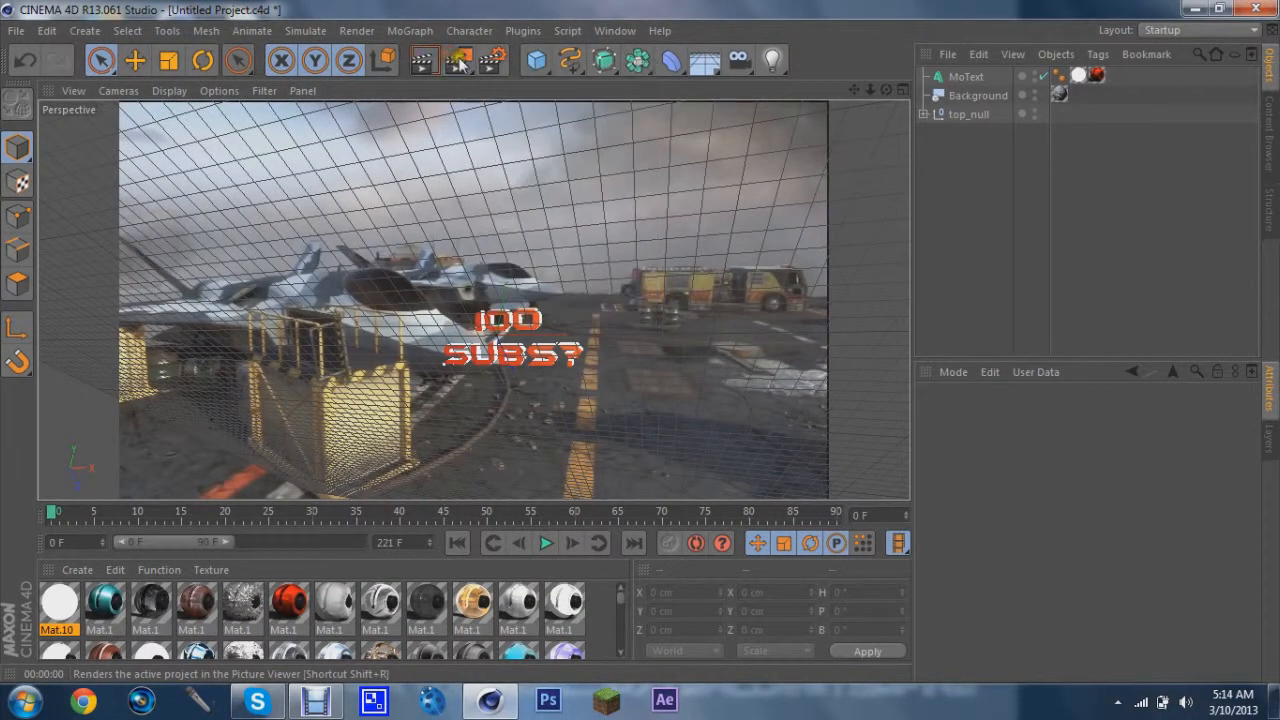